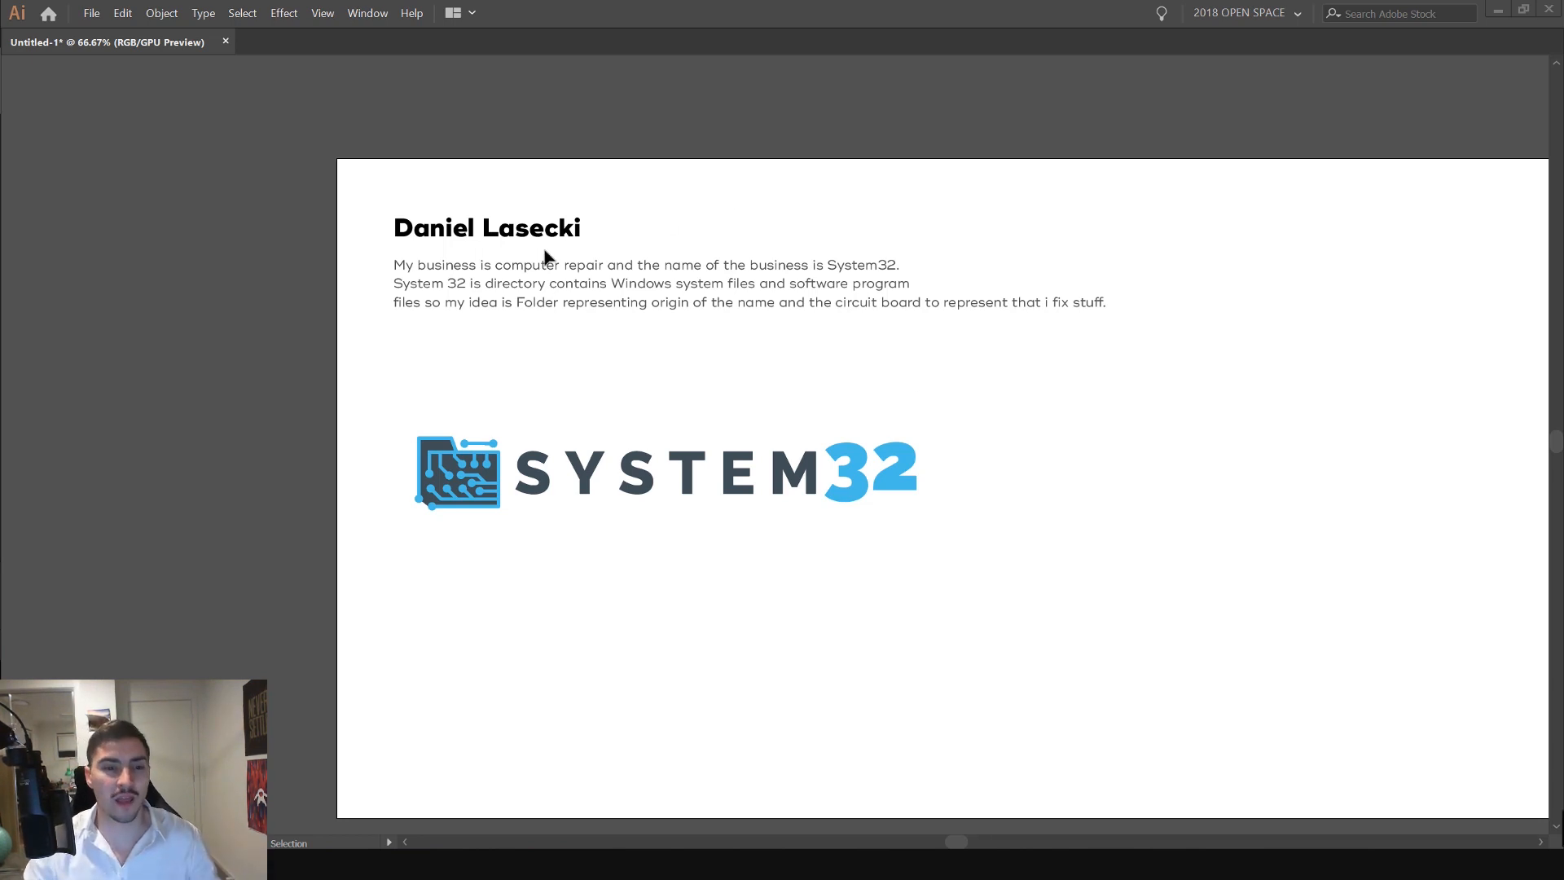
- Review the client's written brief and the overall composition of the System32 logo beneath it
scroll(479, 248, up, 1)
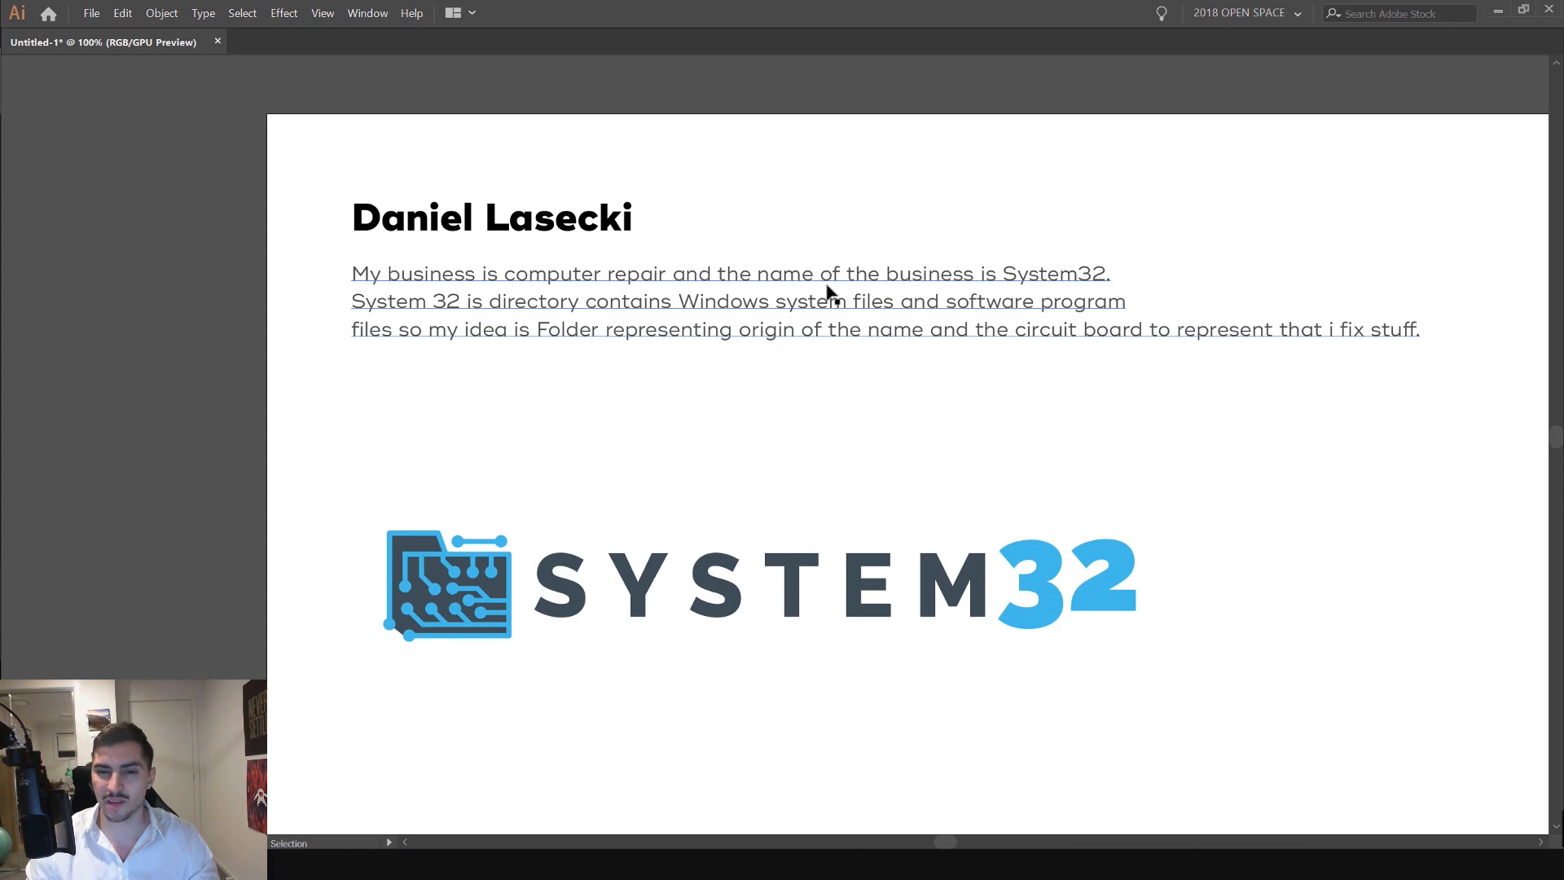
key(ctrl+minus)
drag(872, 414, 817, 184)
drag(850, 306, 911, 263)
click(930, 334)
scroll(967, 327, up, 2)
scroll(912, 269, down, 1)
scroll(855, 262, up, 2)
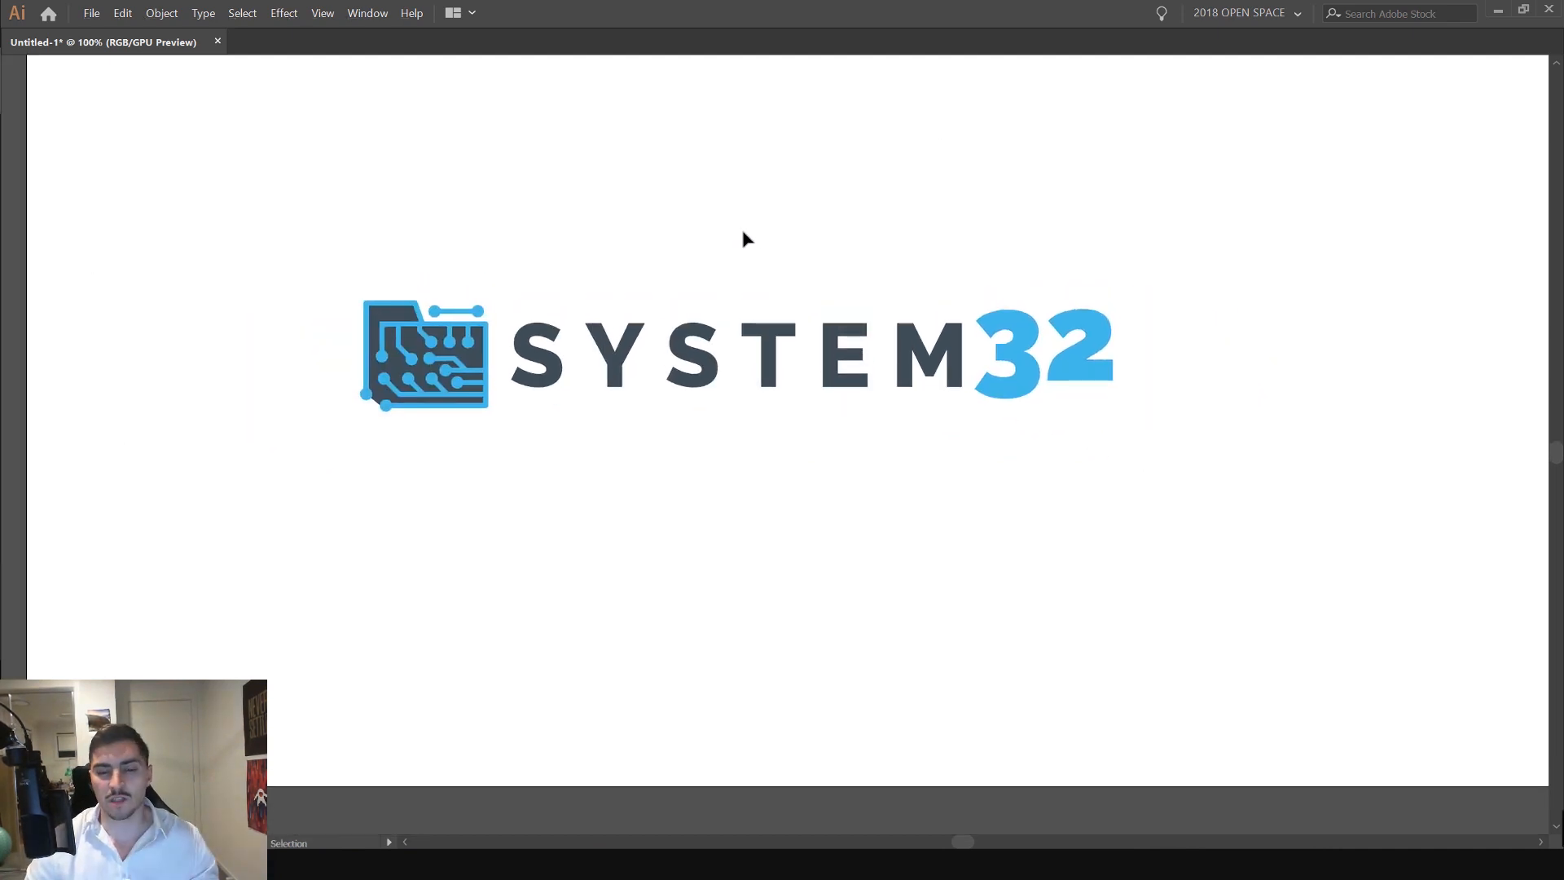
scroll(743, 231, down, 1)
drag(828, 223, 835, 255)
scroll(595, 293, up, 1)
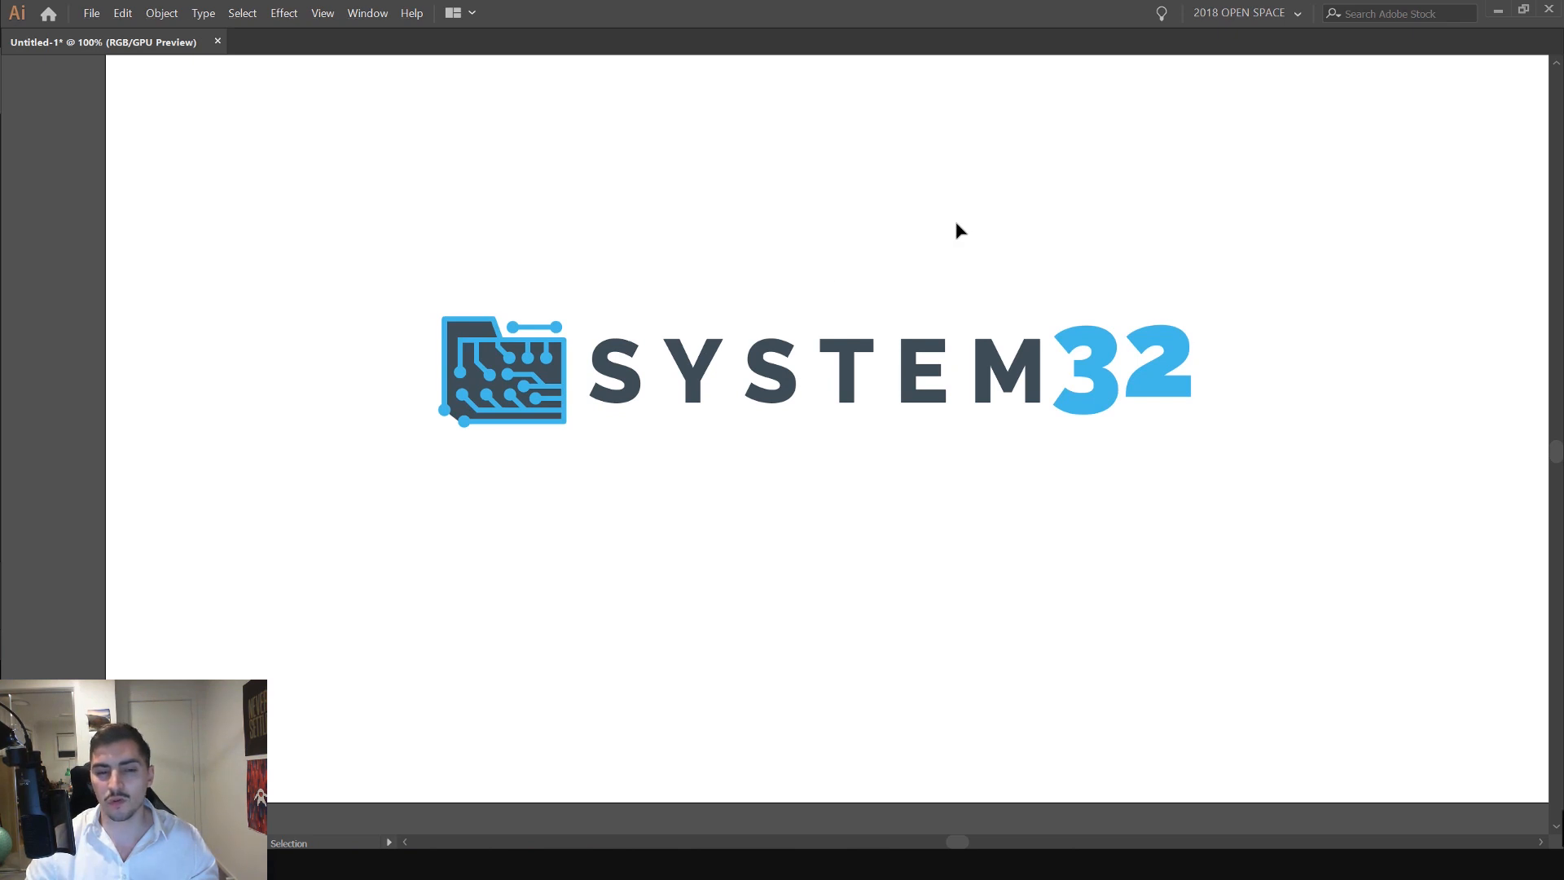
- Examine the folder circuit-board icon, the SYSTEM lettering and the blue 32 numerals up close
scroll(607, 282, up, 2)
drag(537, 315, 709, 269)
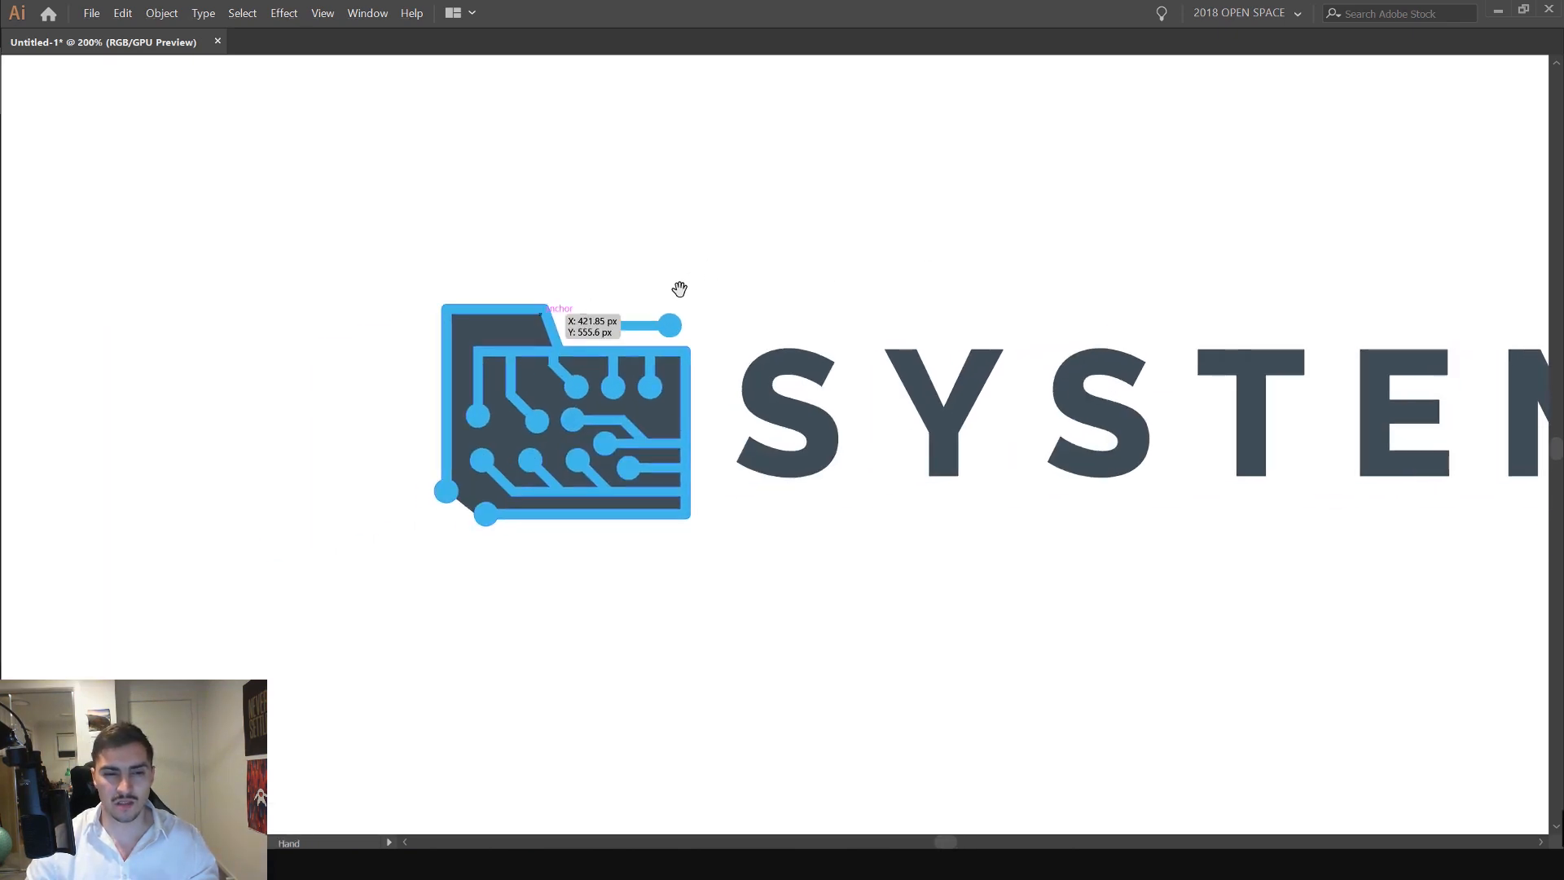
scroll(499, 416, up, 2)
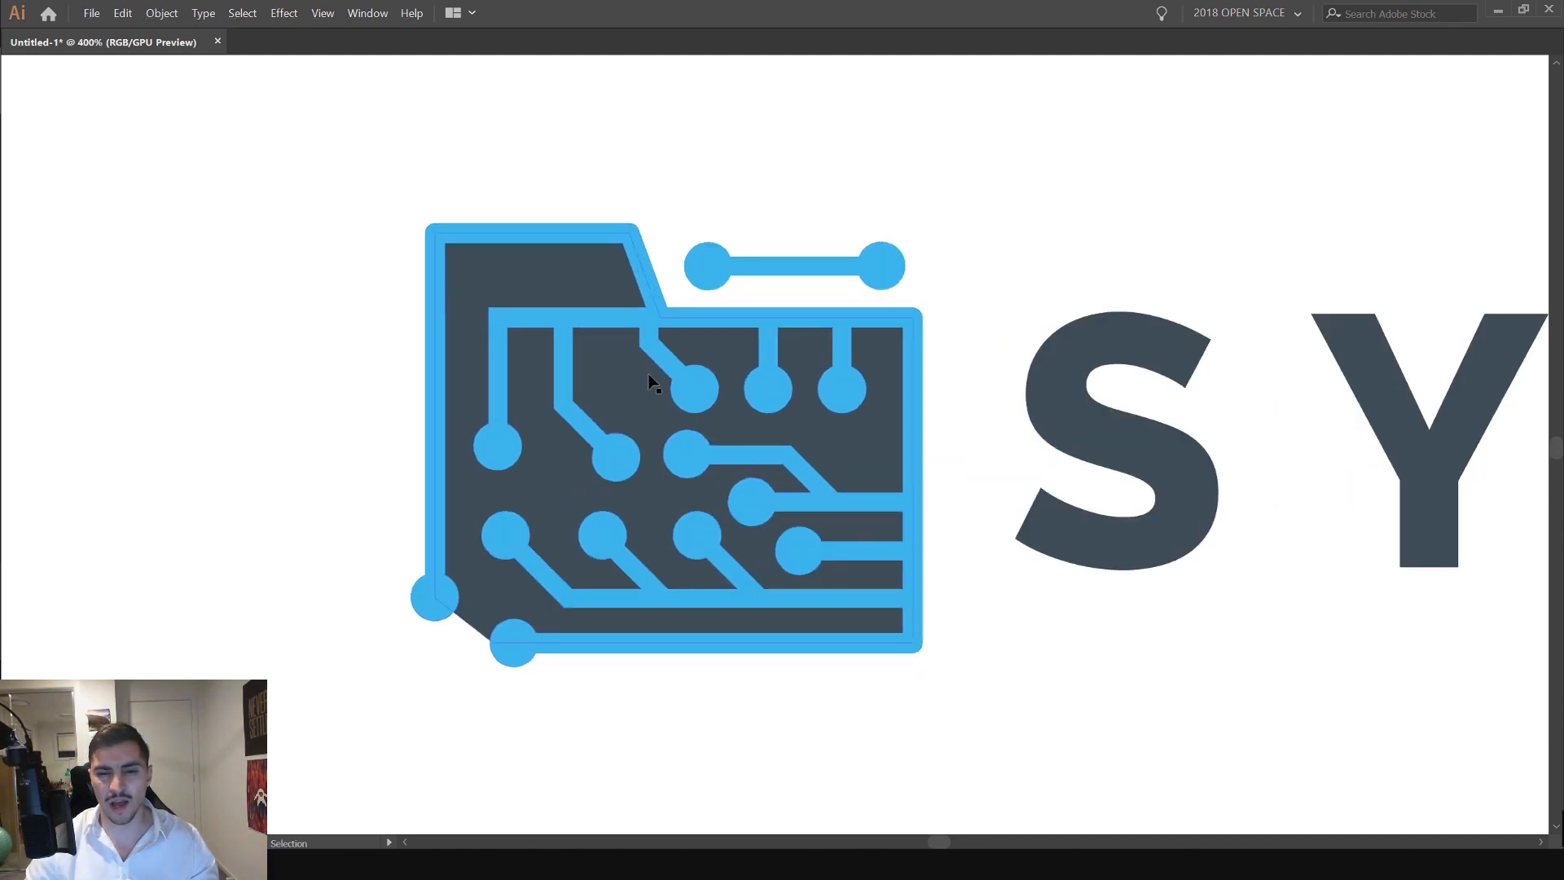
scroll(650, 377, down, 4)
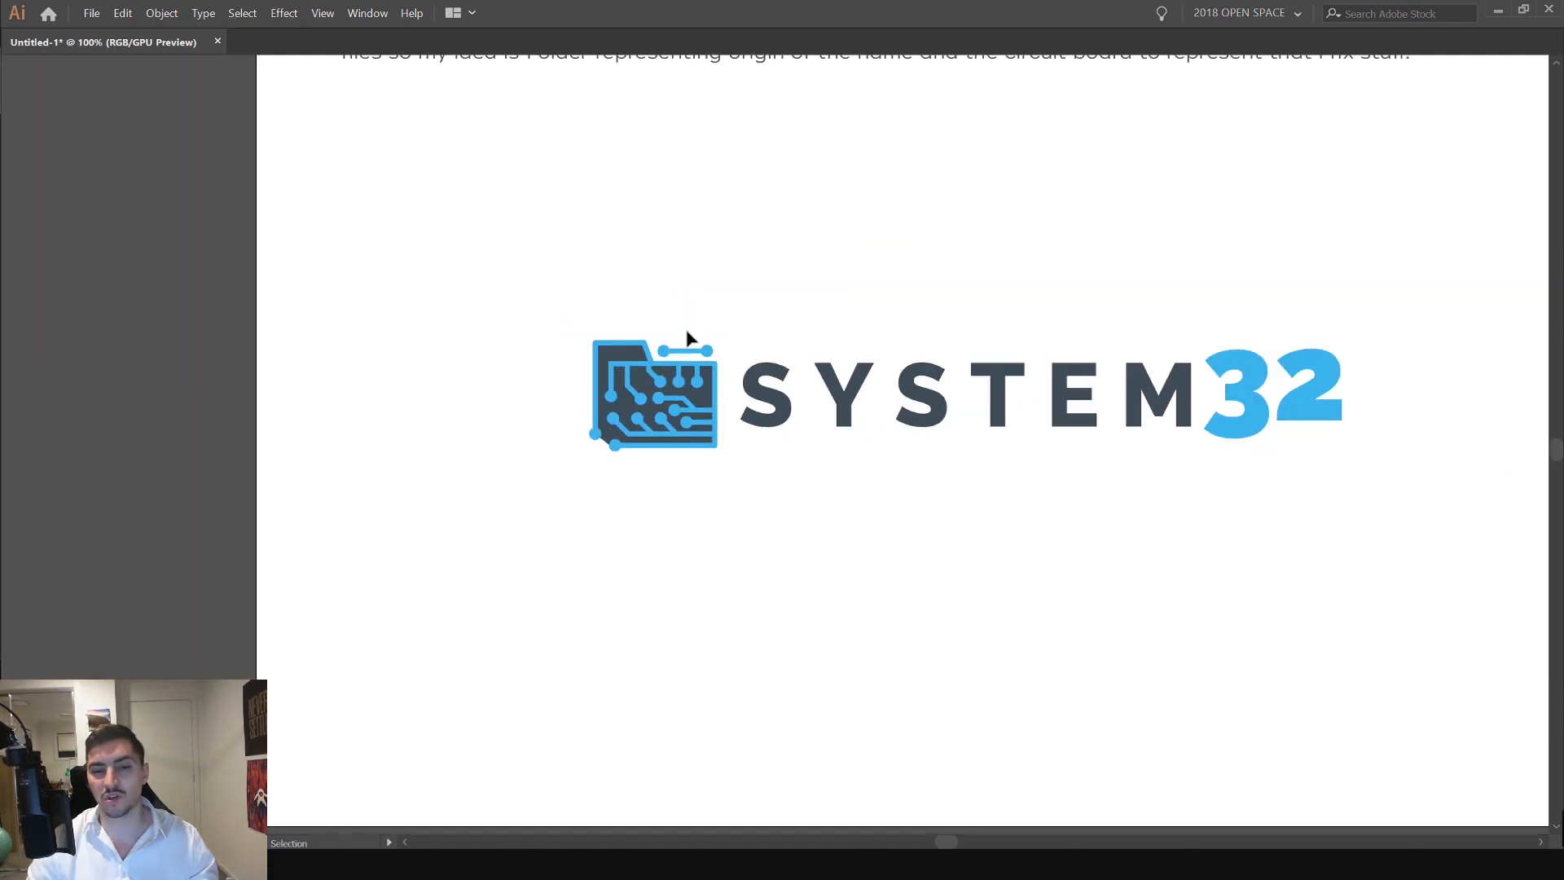
scroll(692, 328, up, 1)
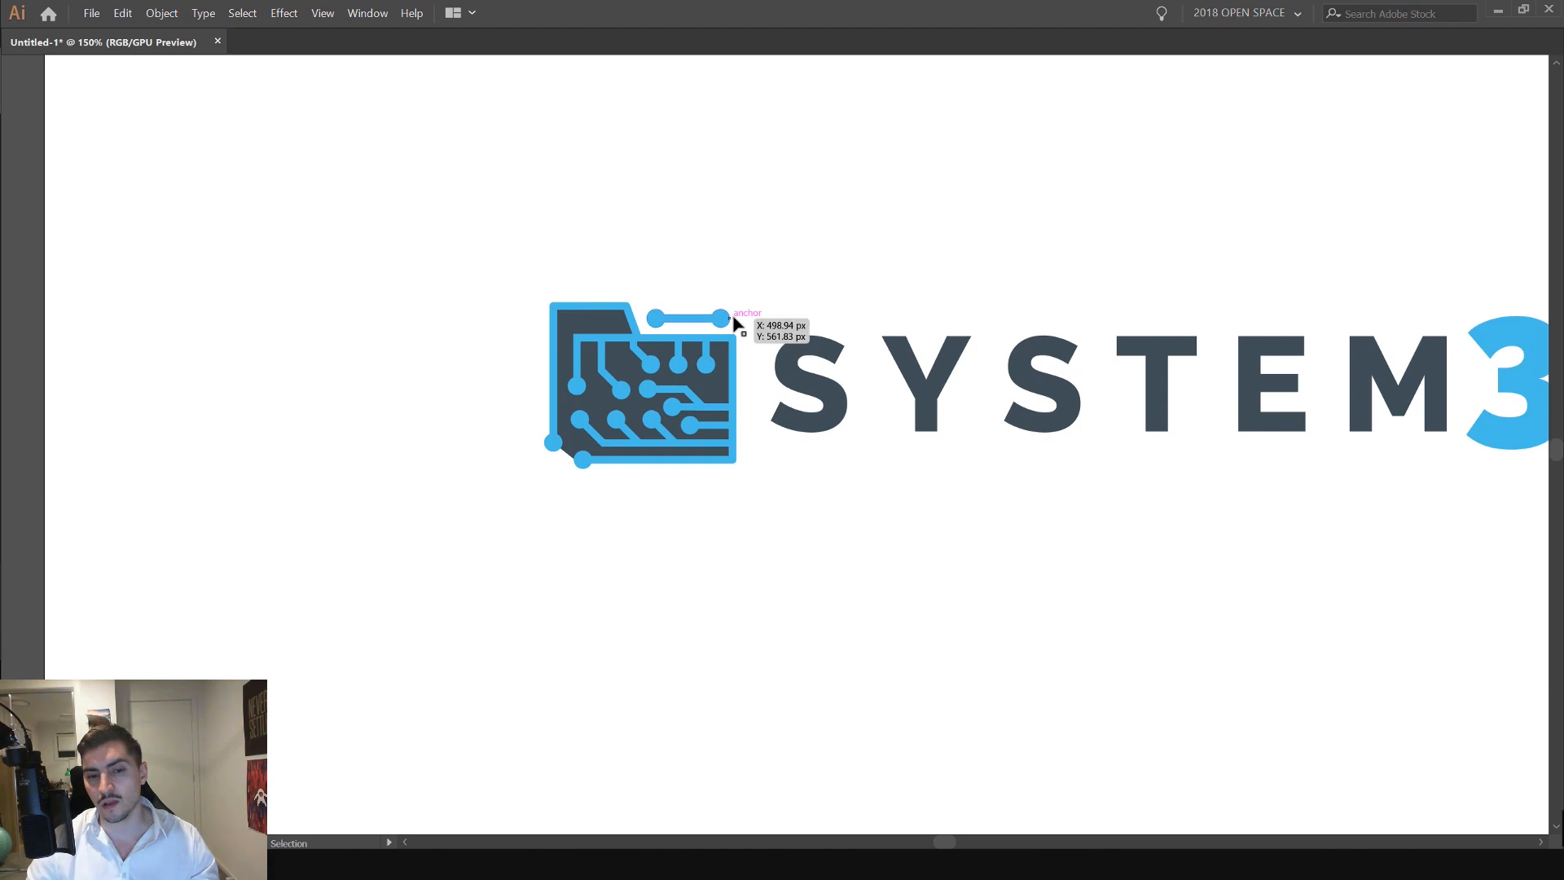
drag(814, 265, 768, 313)
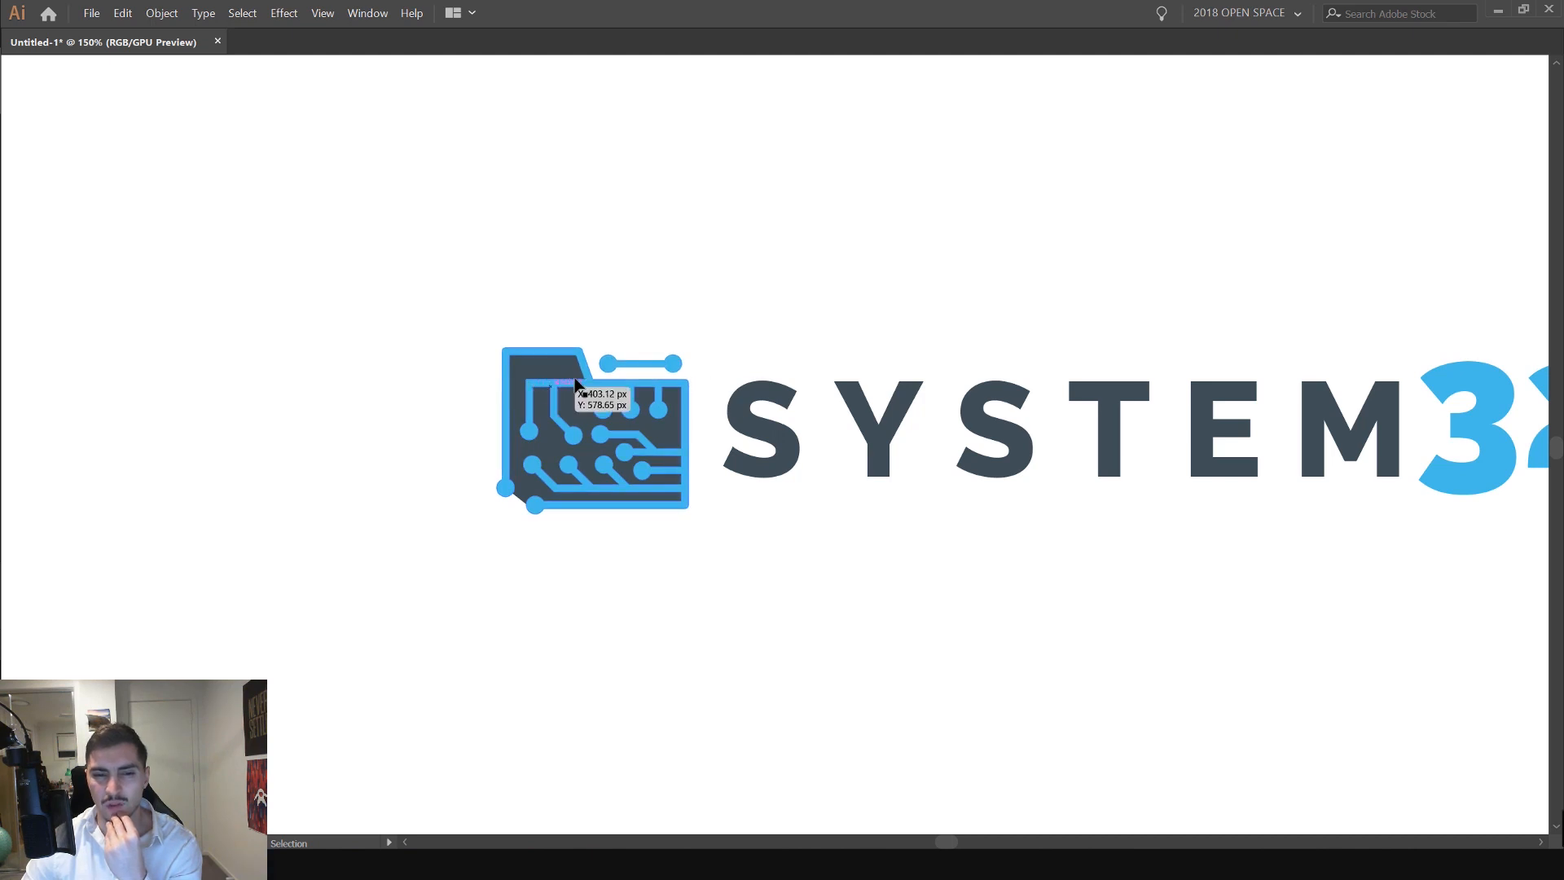
drag(918, 303, 524, 294)
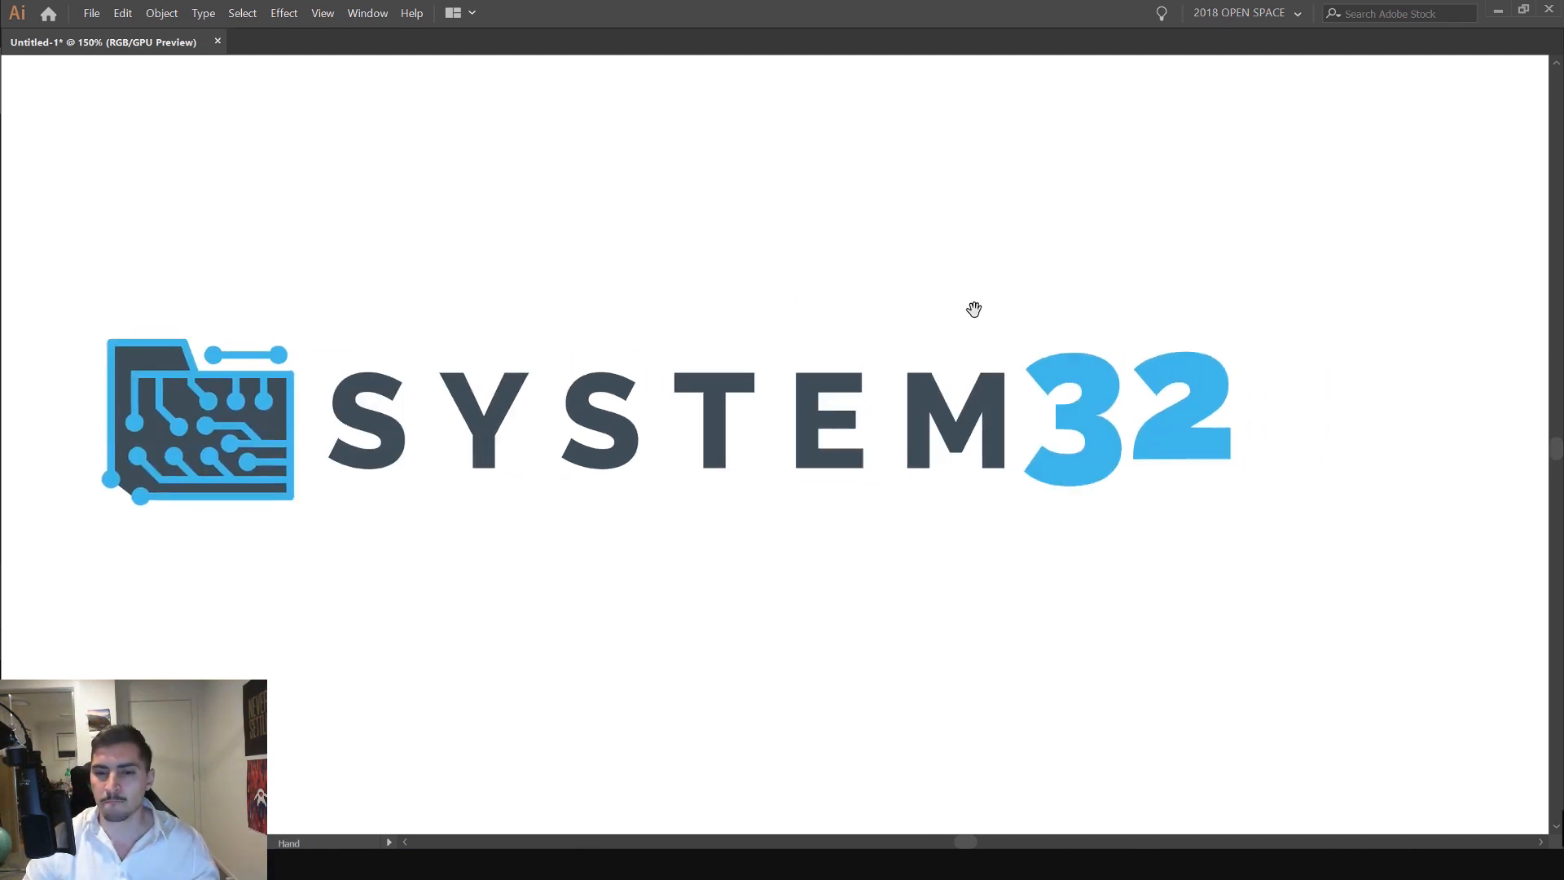
drag(1056, 339, 900, 334)
scroll(1029, 447, up, 3)
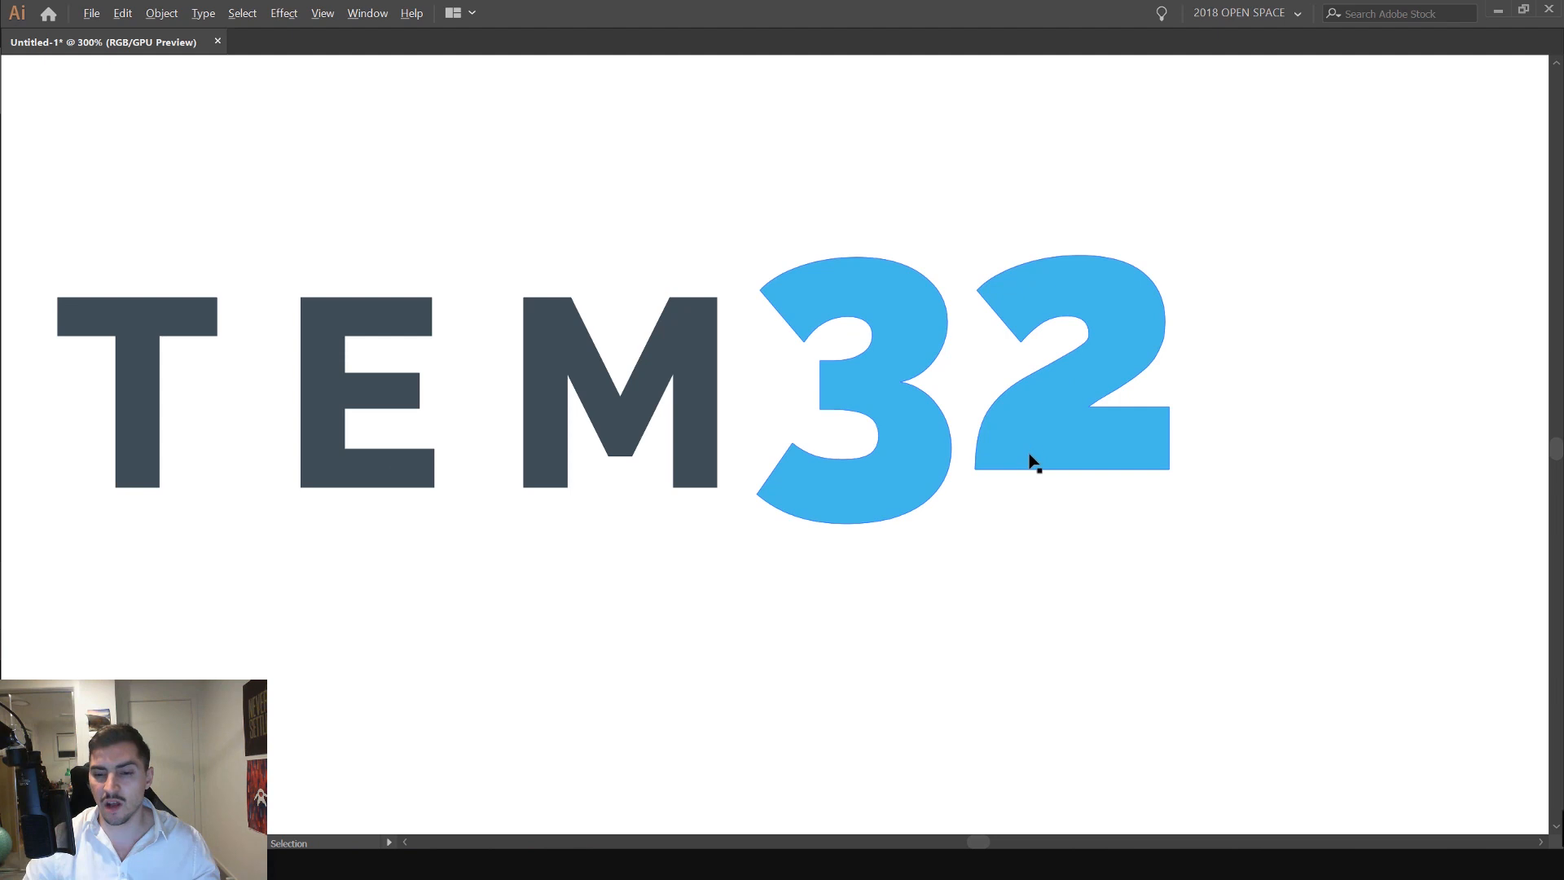
- Try to move the blue 3 independently of the 2 in the logo
click(1128, 471)
click(1066, 491)
drag(942, 302, 941, 297)
key(a)
click(945, 248)
key(ctrl+z)
click(951, 307)
scroll(1163, 311, down, 2)
drag(1134, 313, 1128, 302)
key(ctrl+z)
key(v)
click(1205, 315)
key(a)
drag(1124, 395, 908, 462)
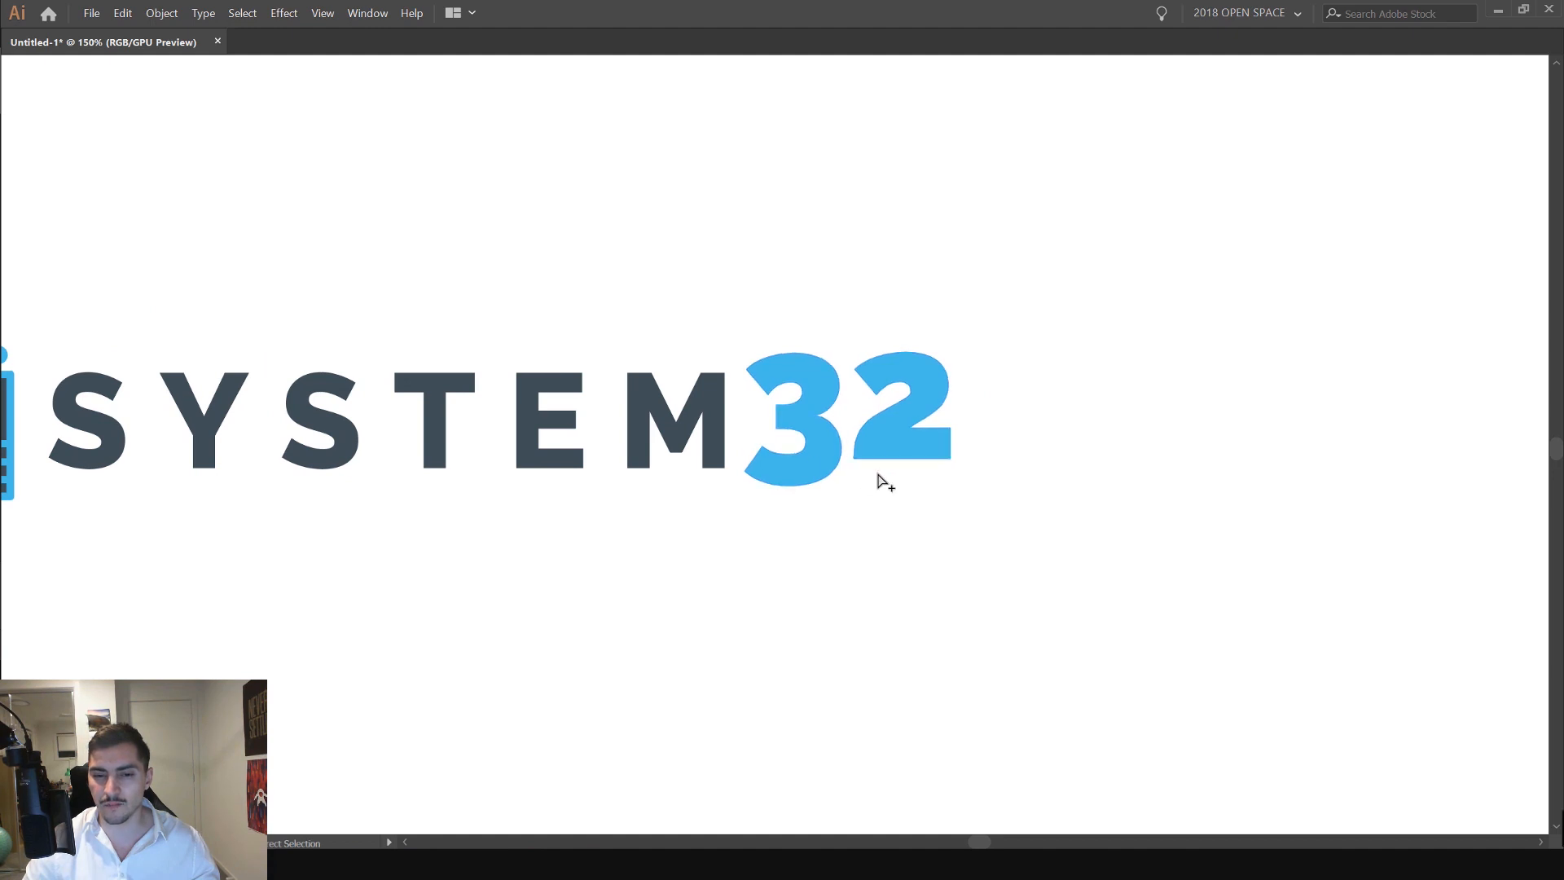
scroll(874, 476, up, 2)
click(787, 472)
key(v)
drag(761, 466, 765, 426)
key(ctrl+z)
click(831, 494)
key(a)
key(ctrl+z)
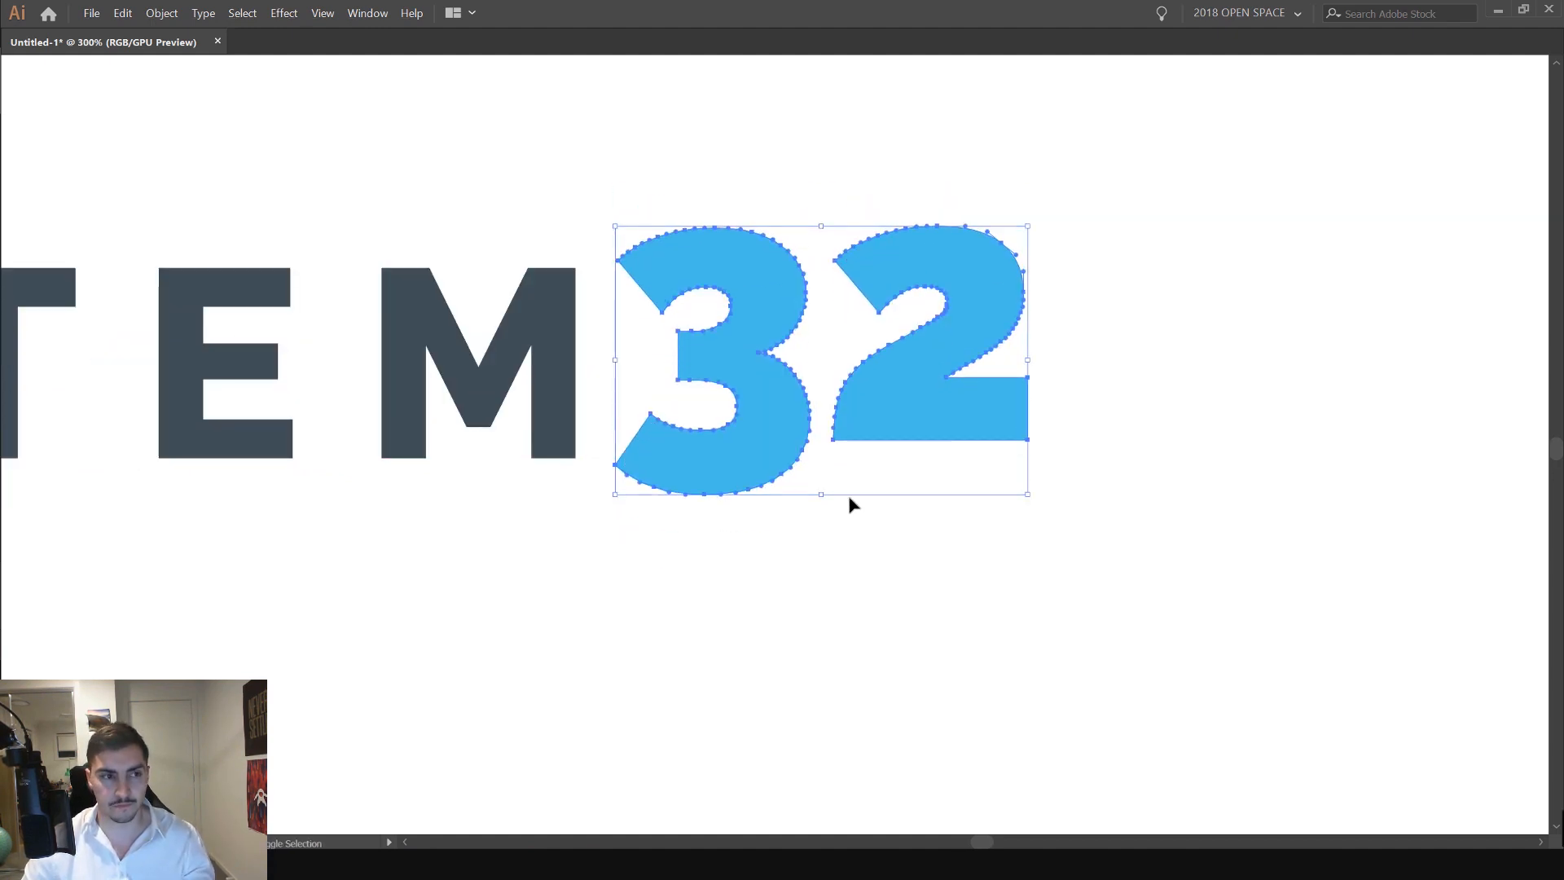
- Show the hidden panels, then ungroup the blue 32 numerals and release their compound path into separate shapes
key(Tab)
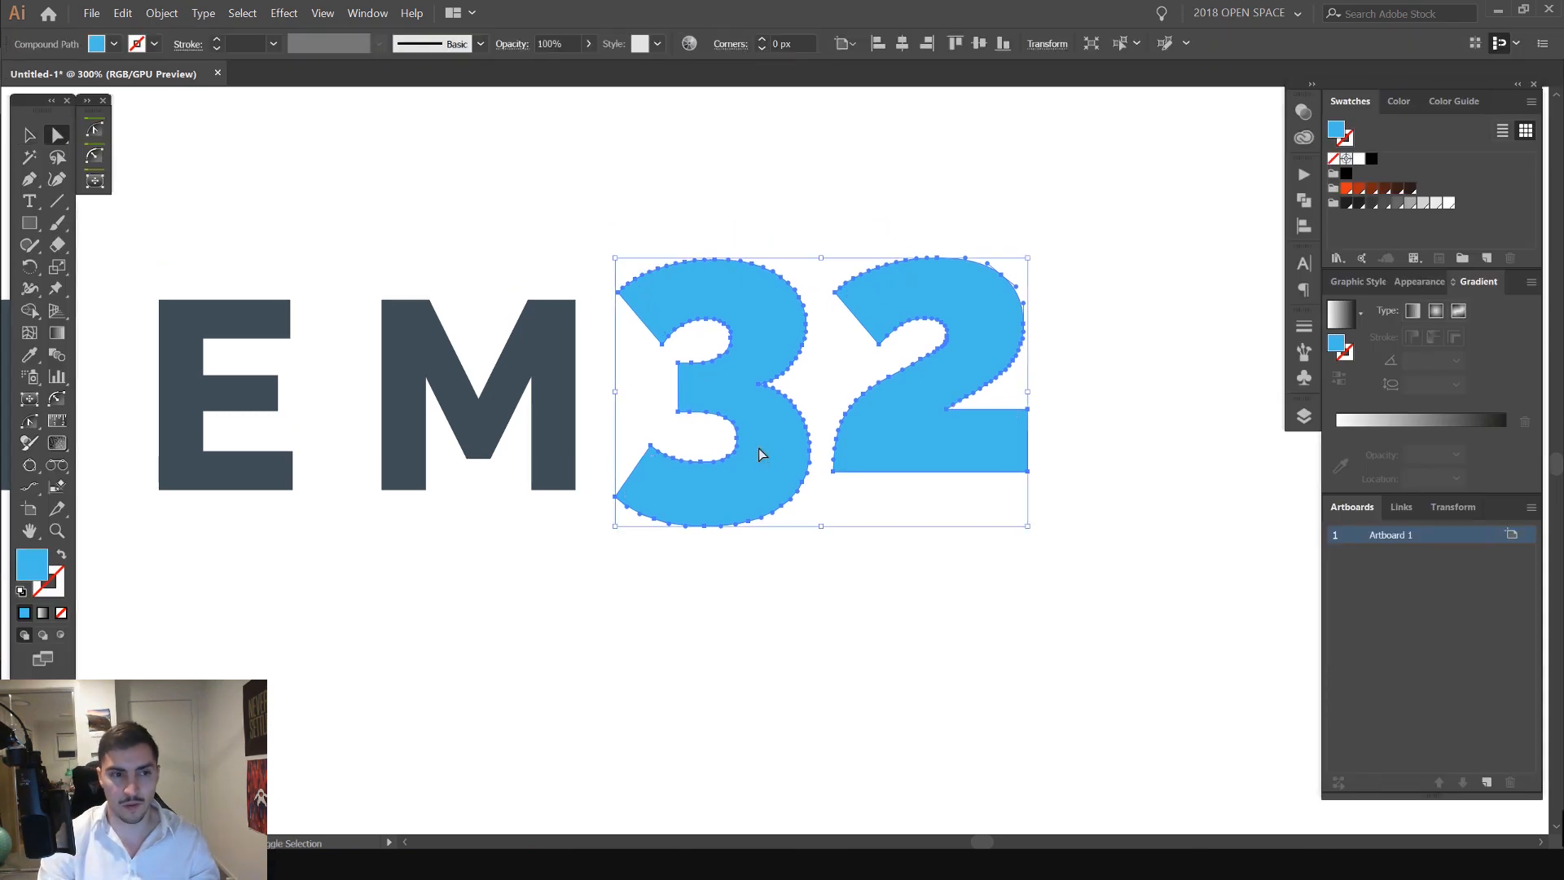
key(v)
click(761, 279)
key(ctrl+shift+g)
click(778, 196)
click(750, 282)
key(a)
key(v)
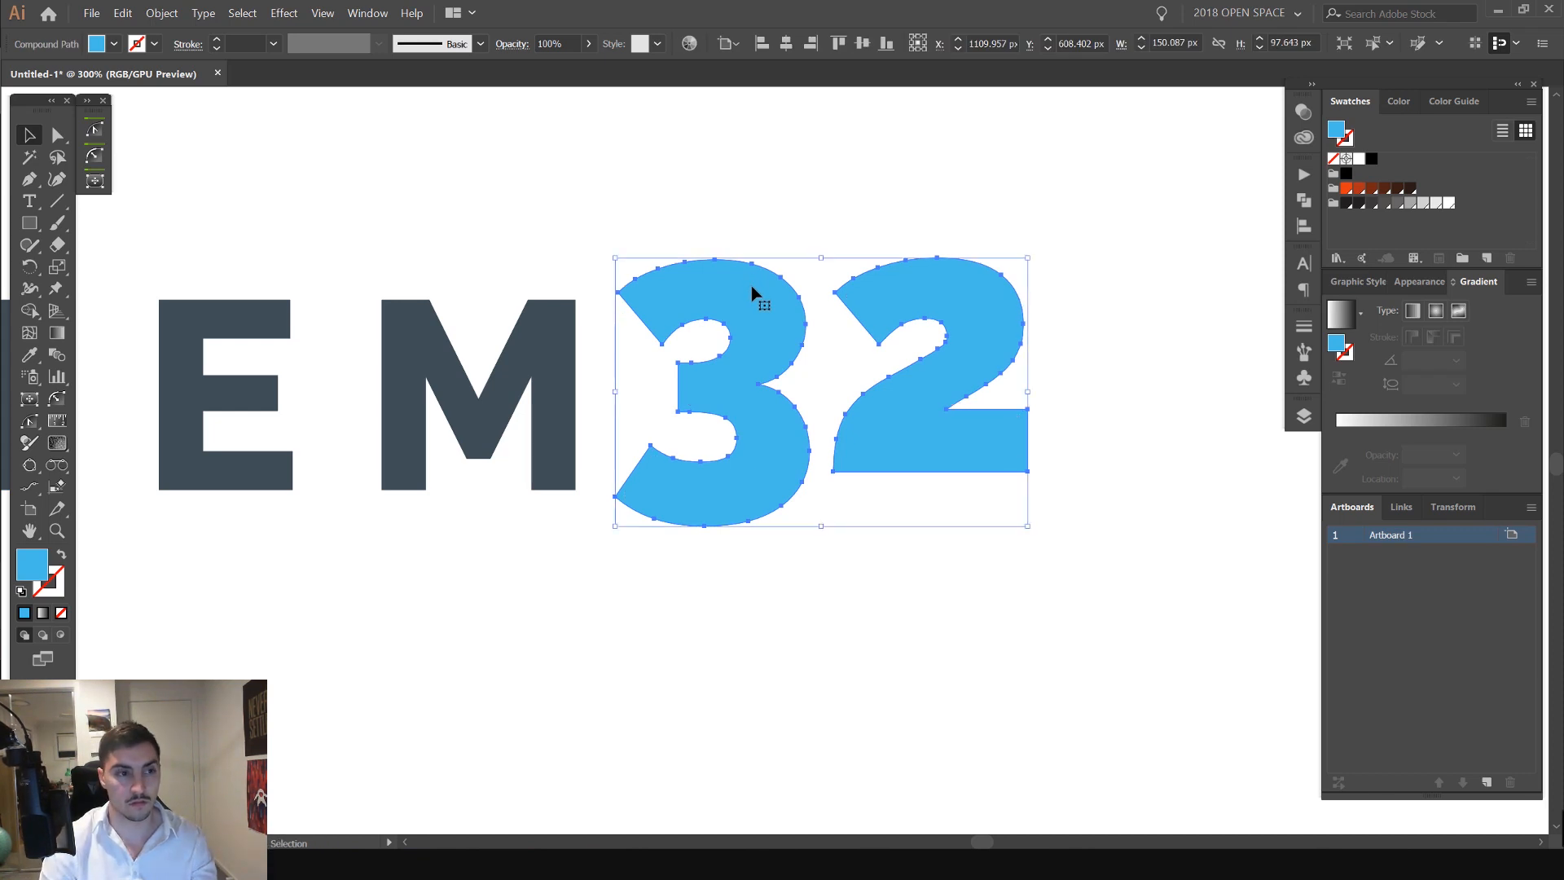
key(ctrl+alt+shift+8)
key(ctrl+shift+a)
- Raise the blue 3 so its bottom edge lines up with the bottom of the 2
drag(751, 287, 739, 274)
key(ctrl+z)
drag(754, 359, 755, 311)
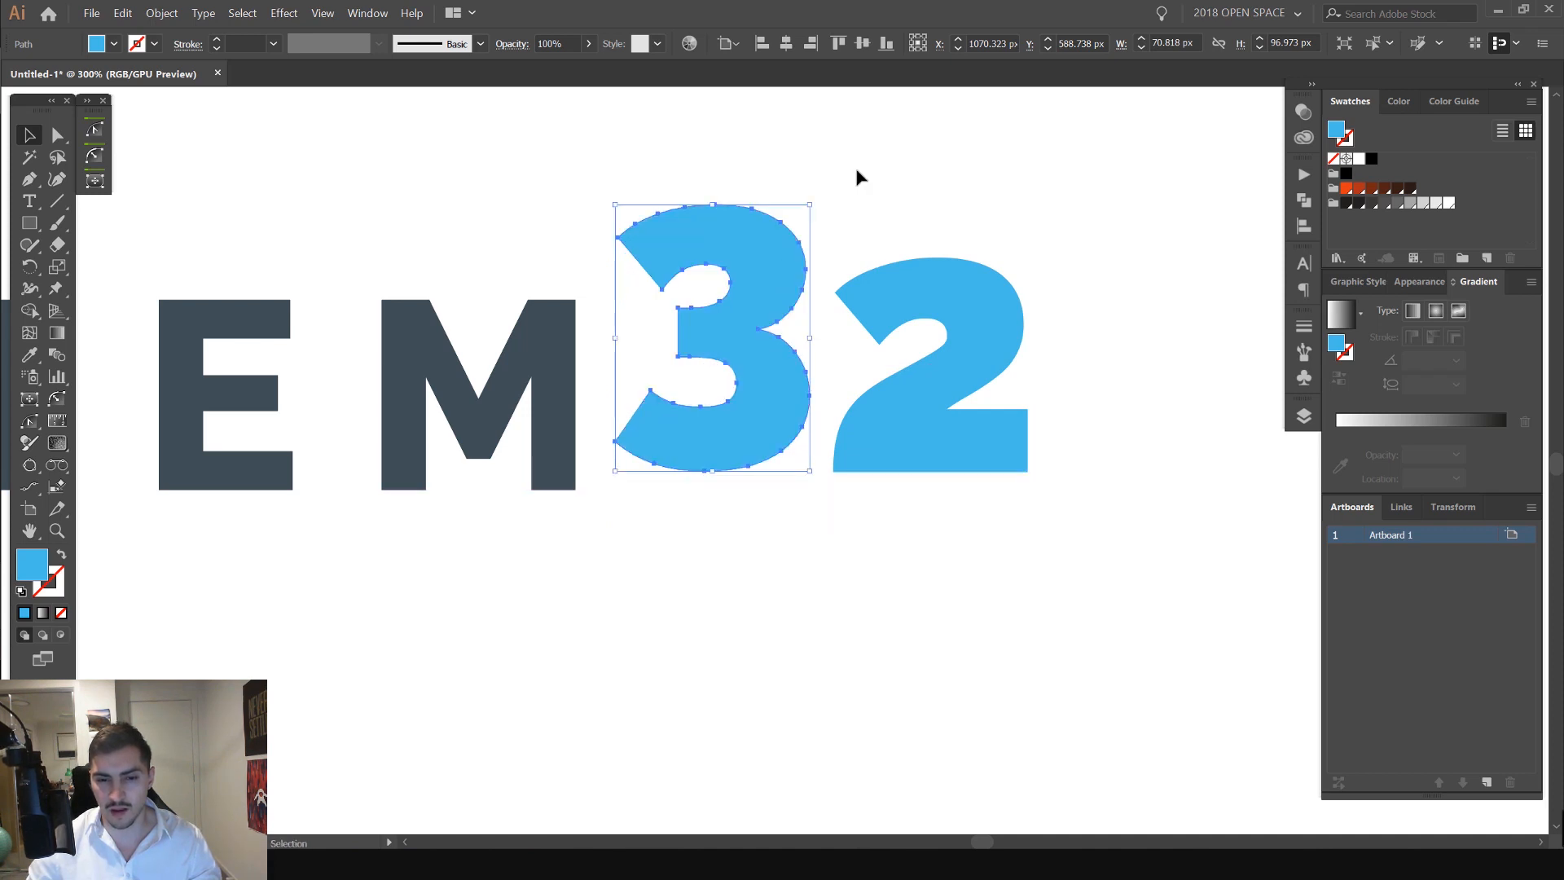
click(877, 169)
- Reposition the blue 3 so its bottom edge sits on the baseline of the SYSTEM lettering
scroll(878, 172, down, 2)
scroll(870, 264, up, 3)
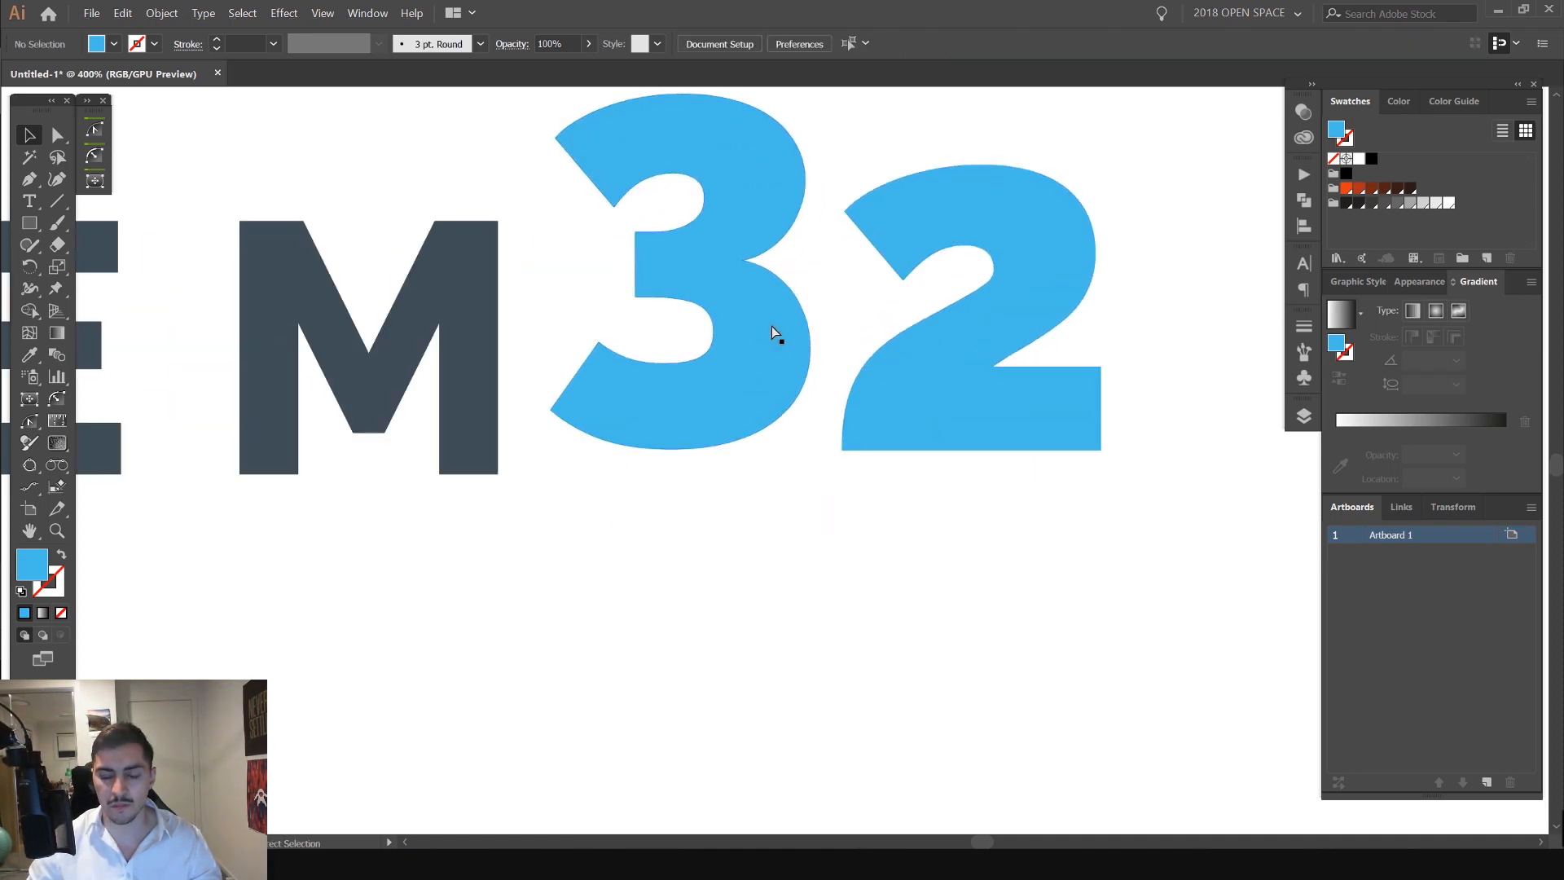
drag(768, 401, 761, 468)
key(ctrl+z)
click(806, 468)
click(997, 530)
drag(997, 530, 890, 520)
drag(887, 386, 887, 353)
drag(947, 375, 1043, 536)
click(1124, 400)
scroll(1124, 394, down, 2)
key(ctrl+z)
key(ctrl+z)
key(ctrl+z)
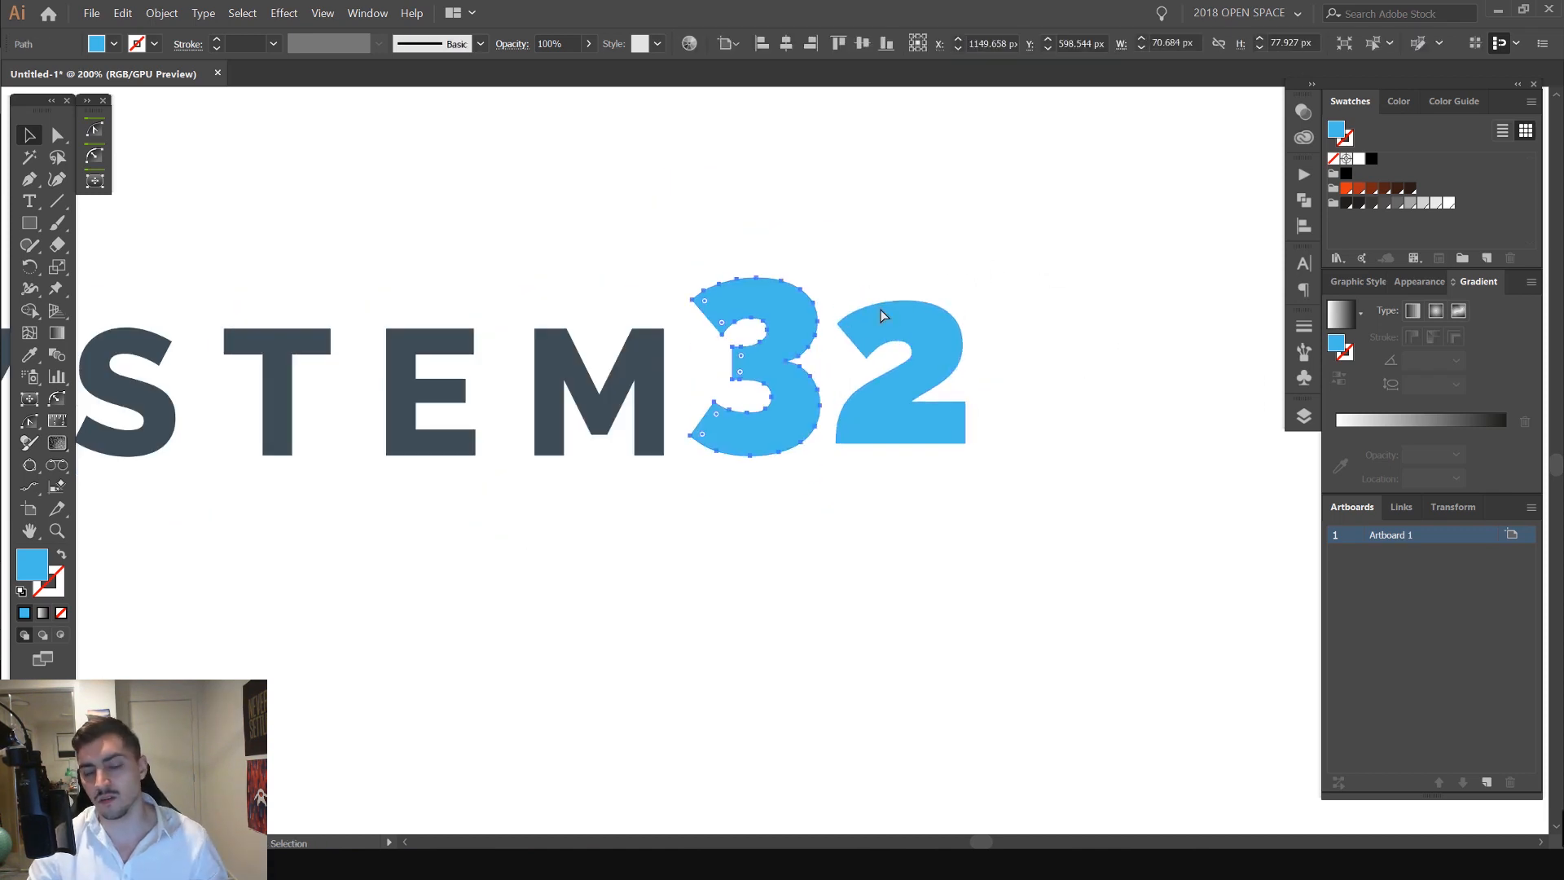
click(904, 254)
scroll(809, 359, down, 1)
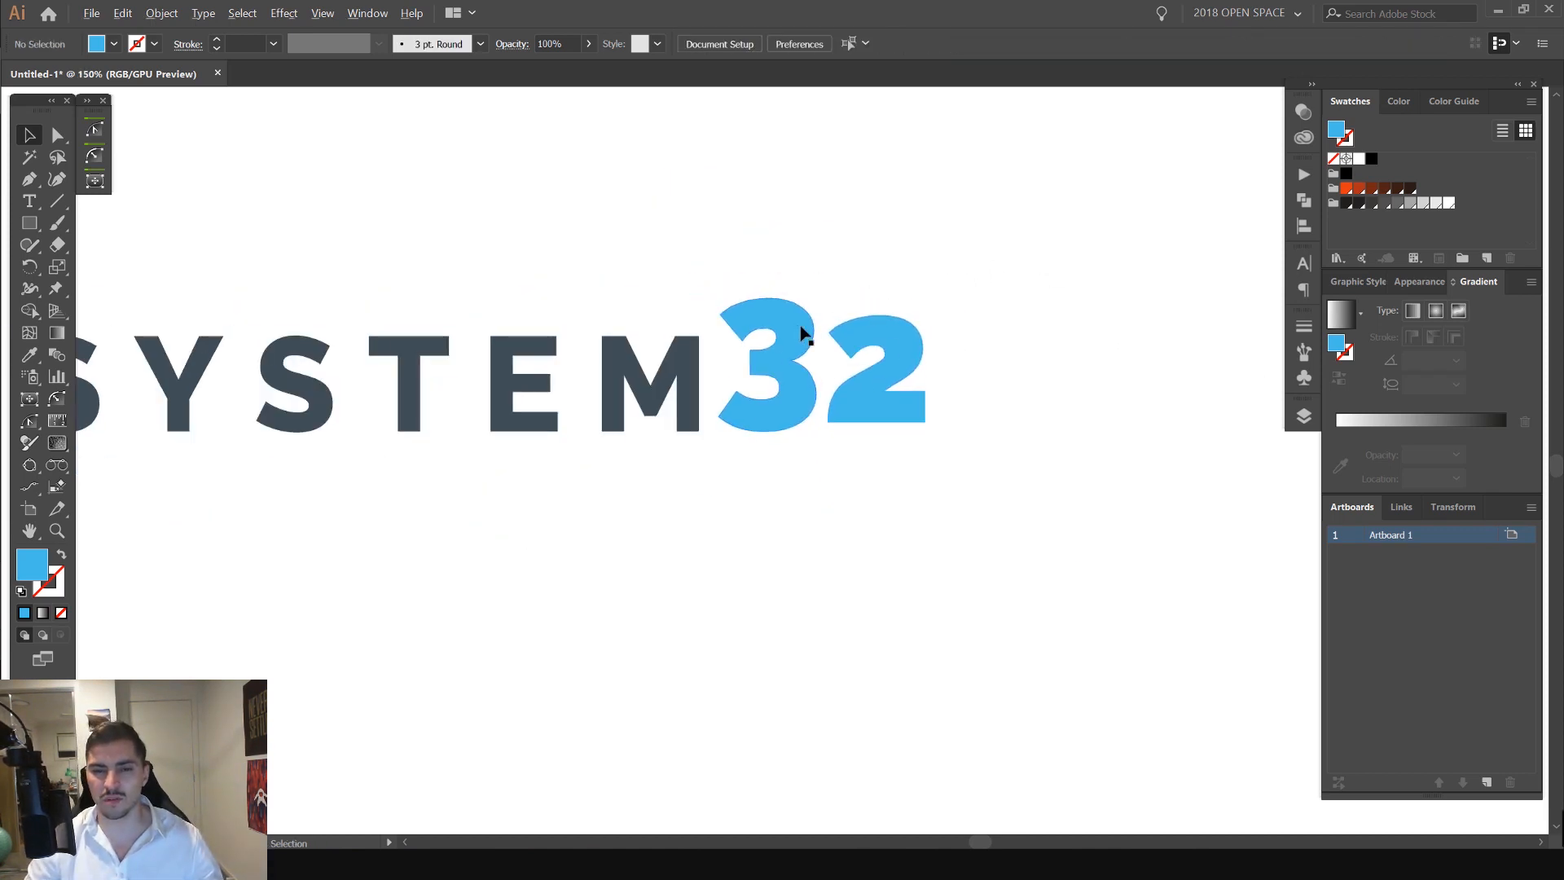
- Scale the blue 3 down so its top lines up with the top of the 2, keeping its bottom on the SYSTEM baseline
scroll(802, 334, up, 3)
click(768, 269)
drag(838, 253, 807, 281)
click(868, 251)
scroll(885, 248, down, 3)
scroll(953, 297, up, 1)
scroll(962, 295, down, 2)
- Select the whole System32 logo and move it to the artboard's upper right area, beside the brief text
drag(1023, 279, 1167, 363)
drag(796, 429, 943, 453)
scroll(656, 412, down, 1)
click(818, 377)
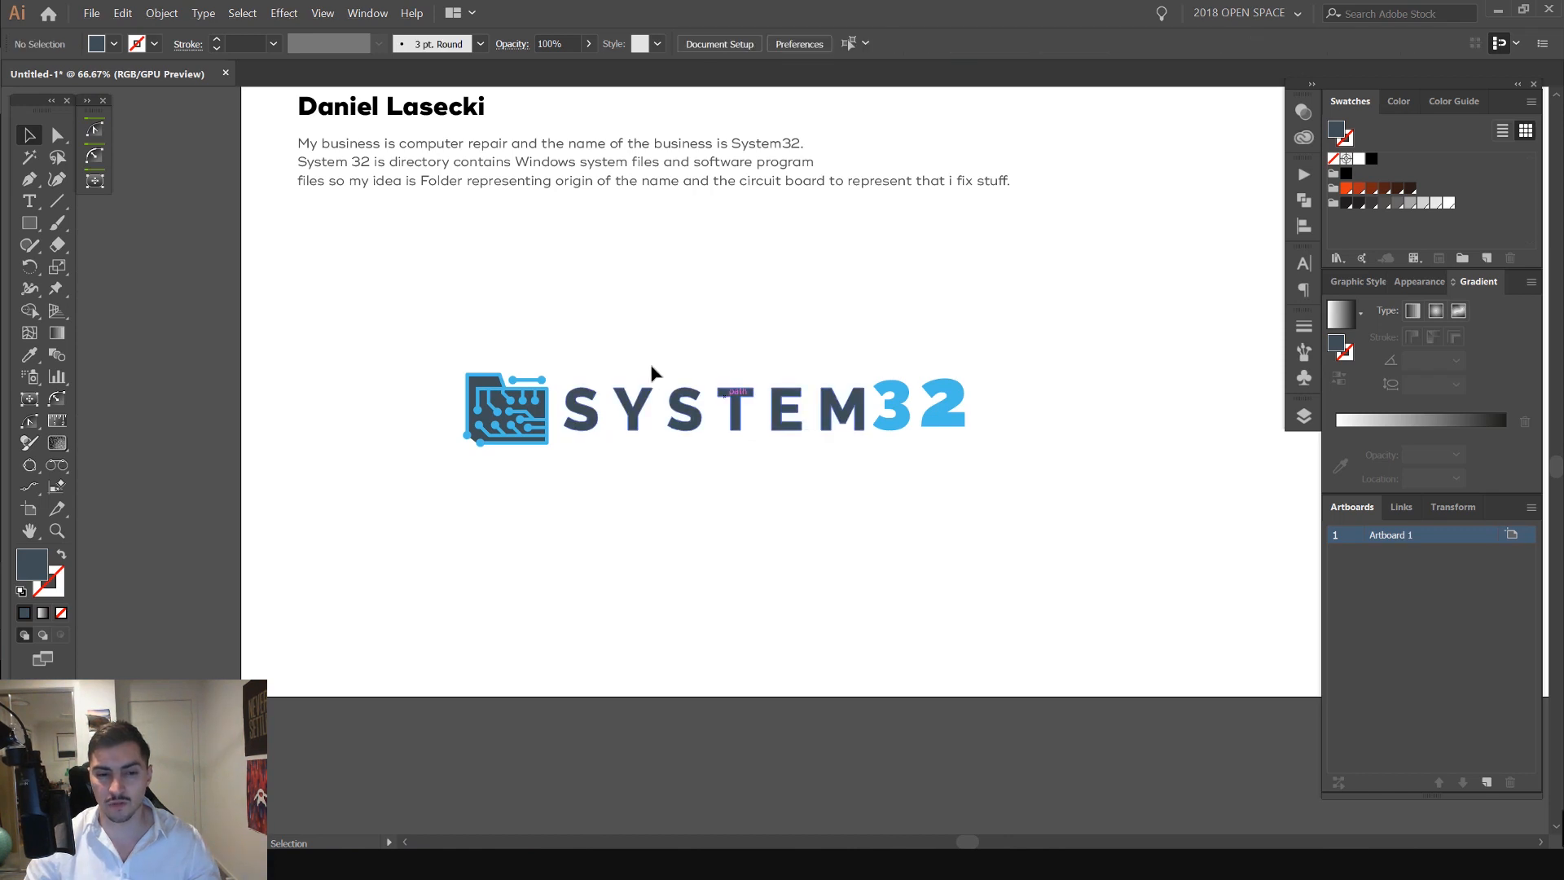
scroll(782, 352, up, 1)
scroll(882, 350, down, 1)
drag(1064, 316, 887, 326)
drag(887, 327, 363, 468)
drag(735, 390, 1169, 266)
scroll(660, 442, down, 1)
drag(1072, 360, 719, 389)
scroll(719, 389, up, 1)
click(639, 385)
key(Tab)
drag(575, 388, 702, 432)
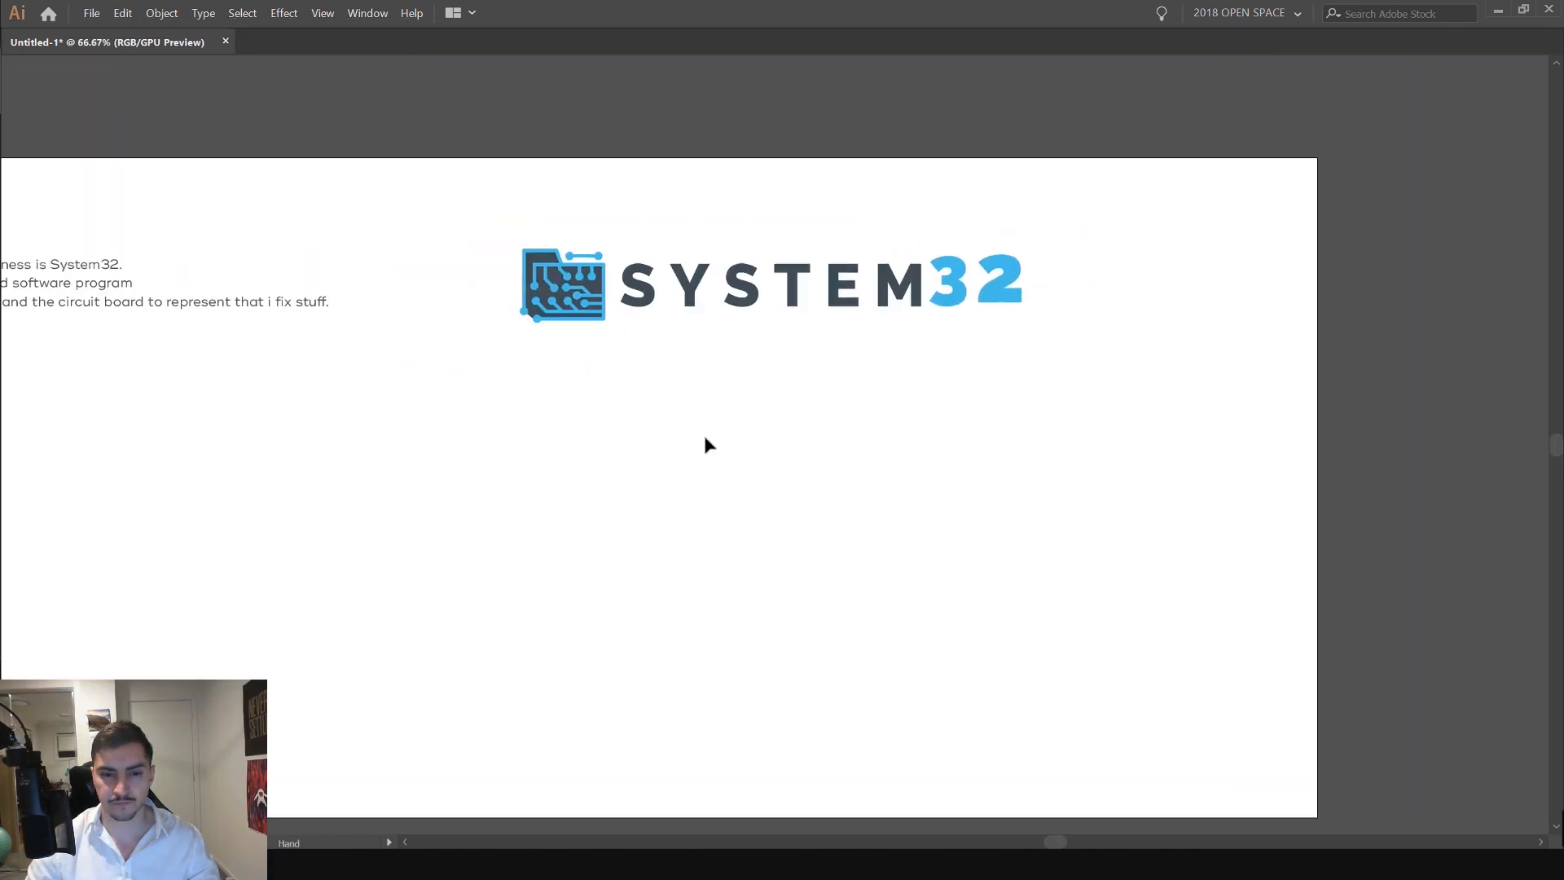
- Add a text line reading SYSTEM32 in the empty area below the logo
scroll(702, 431, up, 1)
key(t)
key(Tab)
click(635, 431)
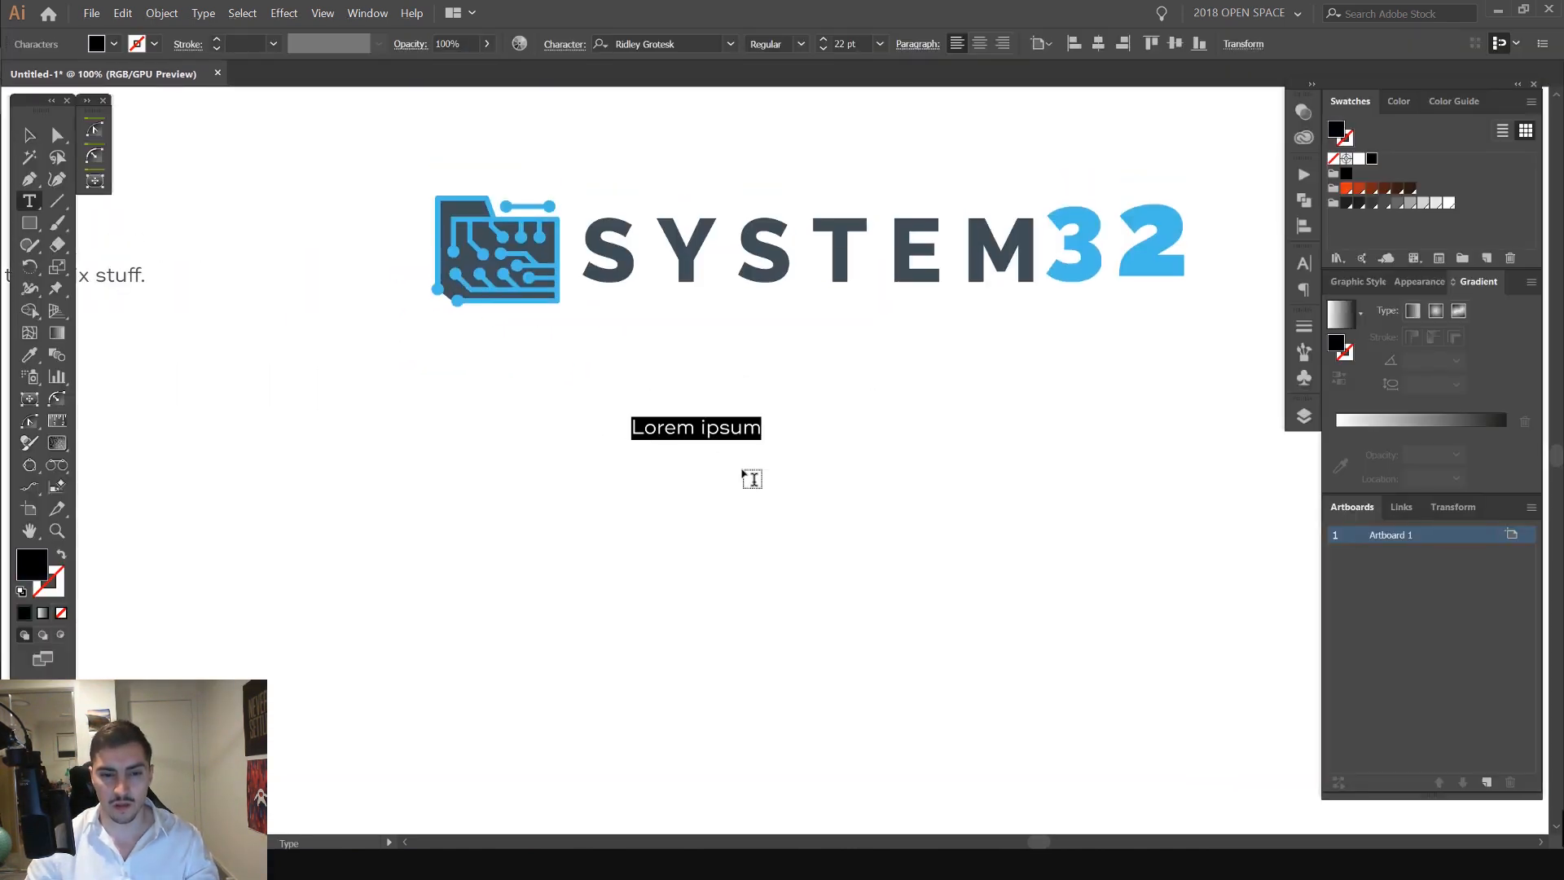
text(SYSTEM 32)
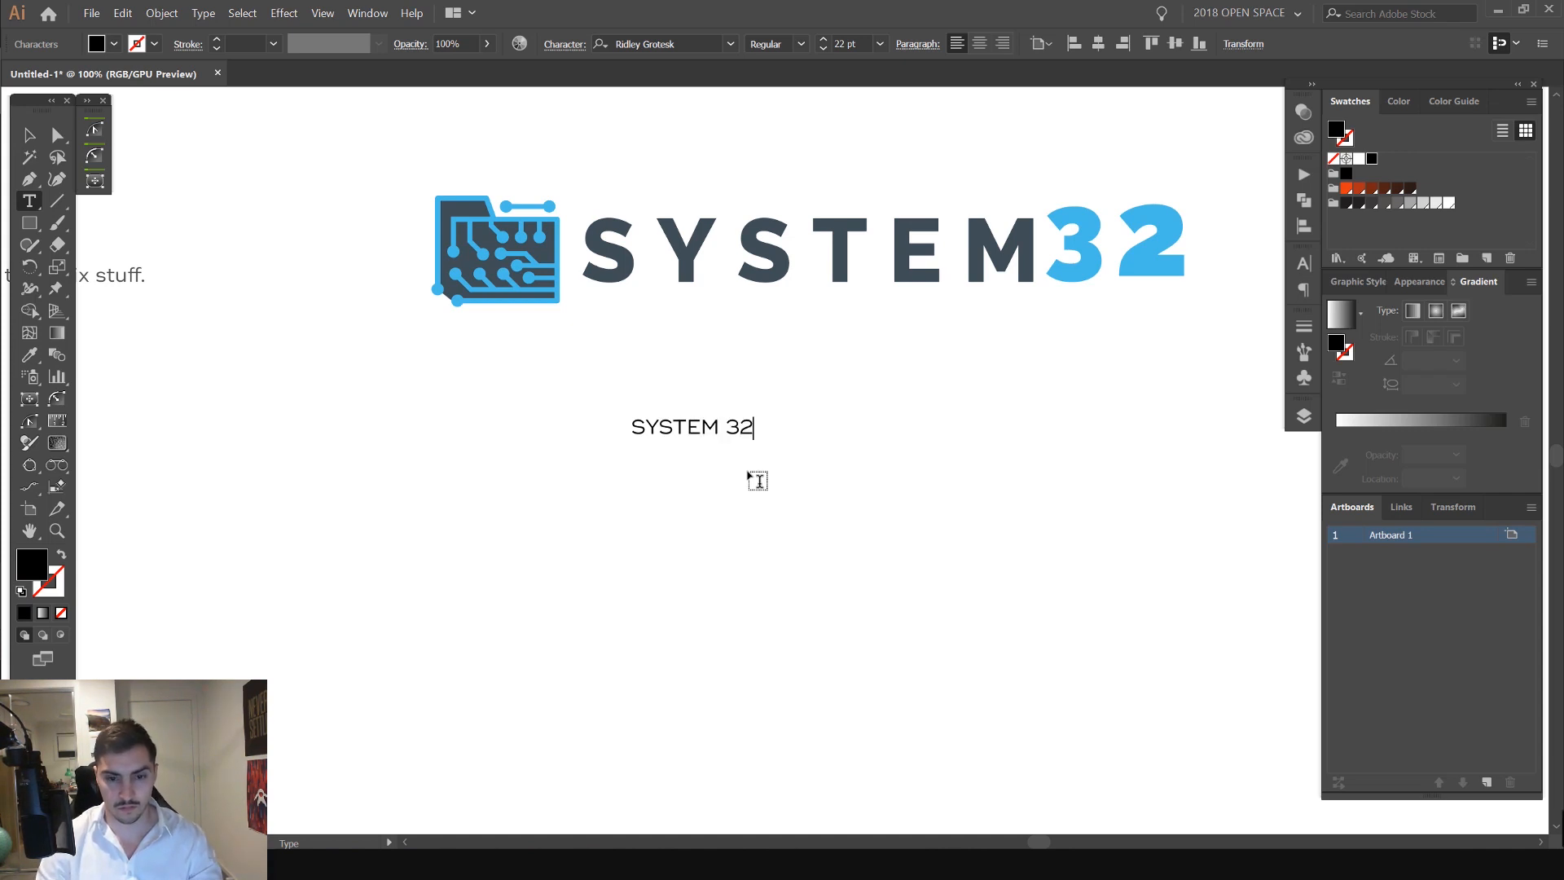
key(BackSpace)
- Enlarge the SYSTEM32 text to 62 pt
key(ctrl+a)
key(ctrl+shift+period)
key(ctrl+shift+period)
key(ctrl+shift+period)
key(ctrl+shift+period)
key(ctrl+shift+period)
key(ctrl+shift+period)
key(ctrl+shift+period)
key(ctrl+shift+period)
key(ctrl+shift+period)
key(ctrl+shift+period)
key(ctrl+shift+period)
key(ctrl+shift+period)
key(ctrl+shift+period)
key(ctrl+shift+period)
key(ctrl+shift+period)
key(ctrl+shift+period)
key(ctrl+shift+period)
key(ctrl+shift+period)
key(ctrl+shift+period)
key(ctrl+shift+period)
key(Escape)
- Open the font list for the SYSTEM32 text and filter it to Sans Serif fonts
drag(878, 420, 758, 401)
click(1304, 263)
click(1270, 308)
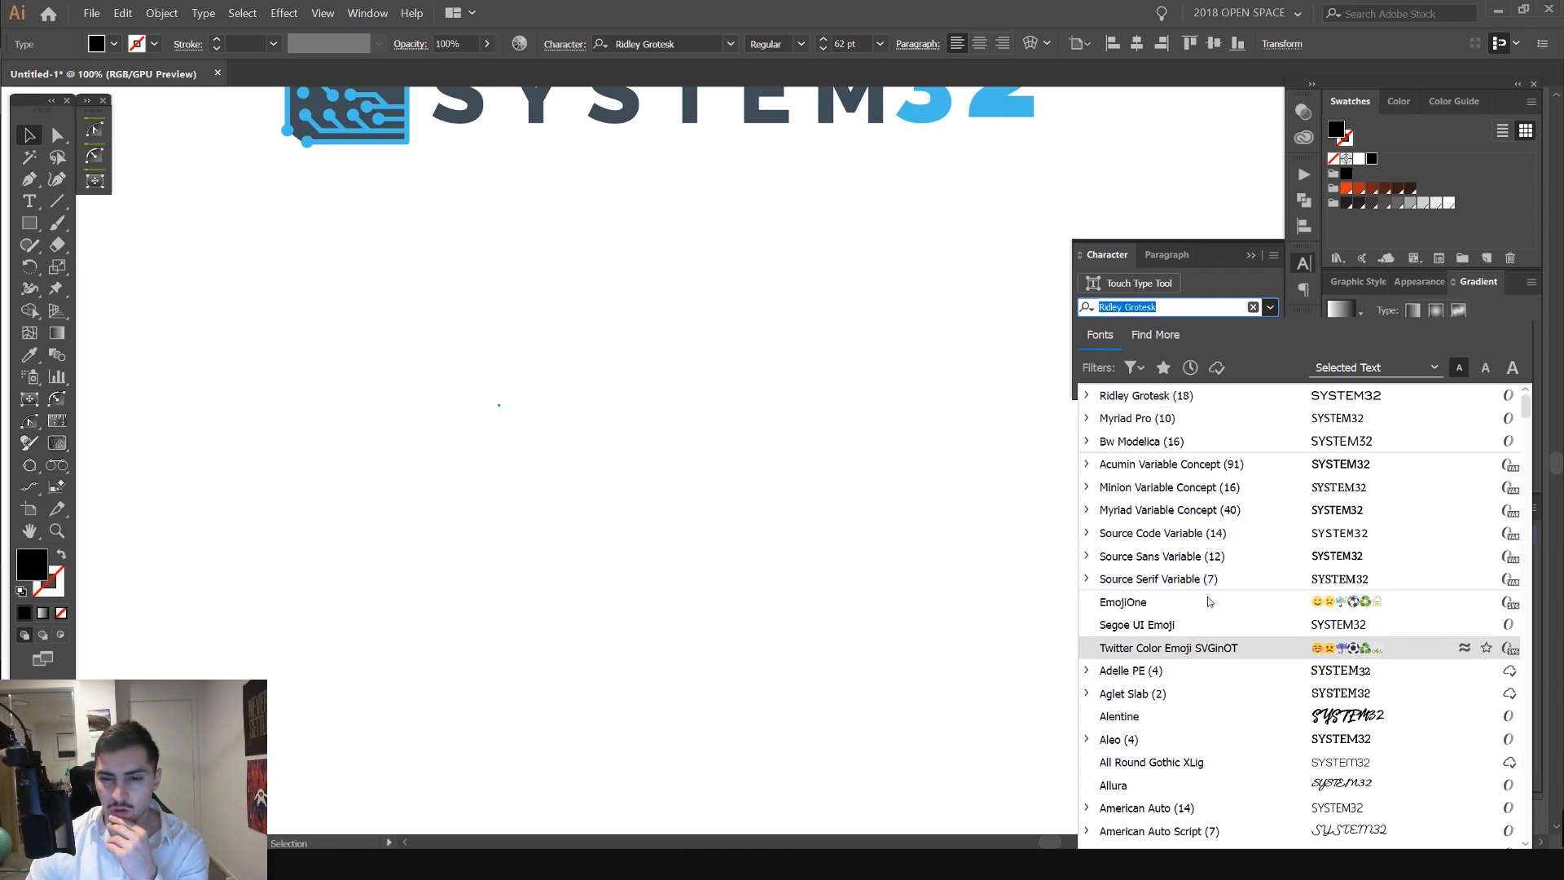
click(1134, 367)
click(954, 463)
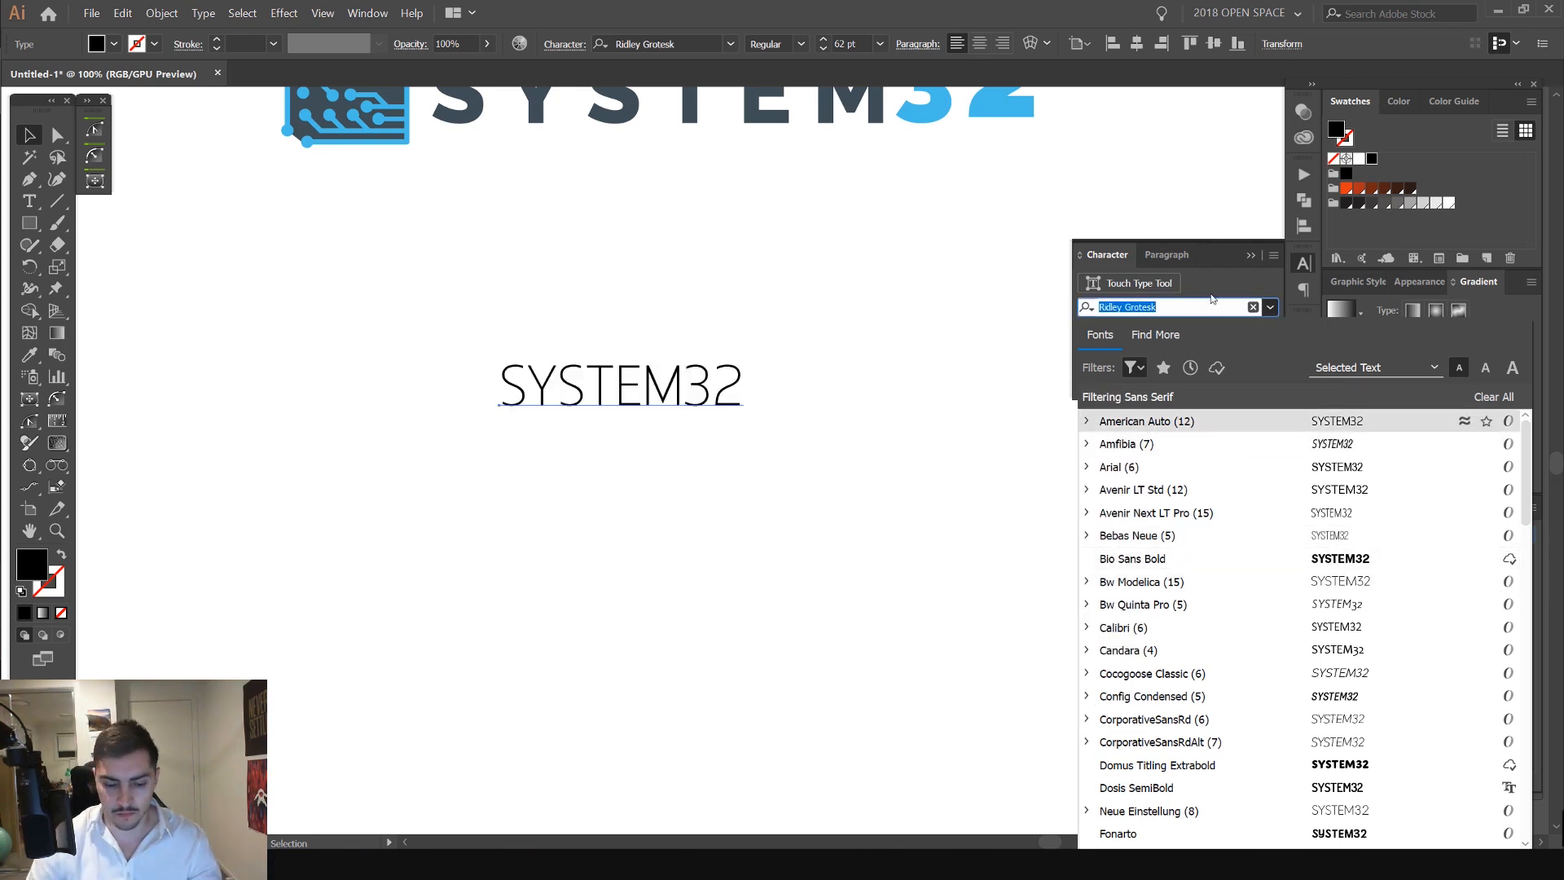
- Search the sans serif fonts for DIN, then clear the search and browse the font previews on the SYSTEM32 text
text(DIN)
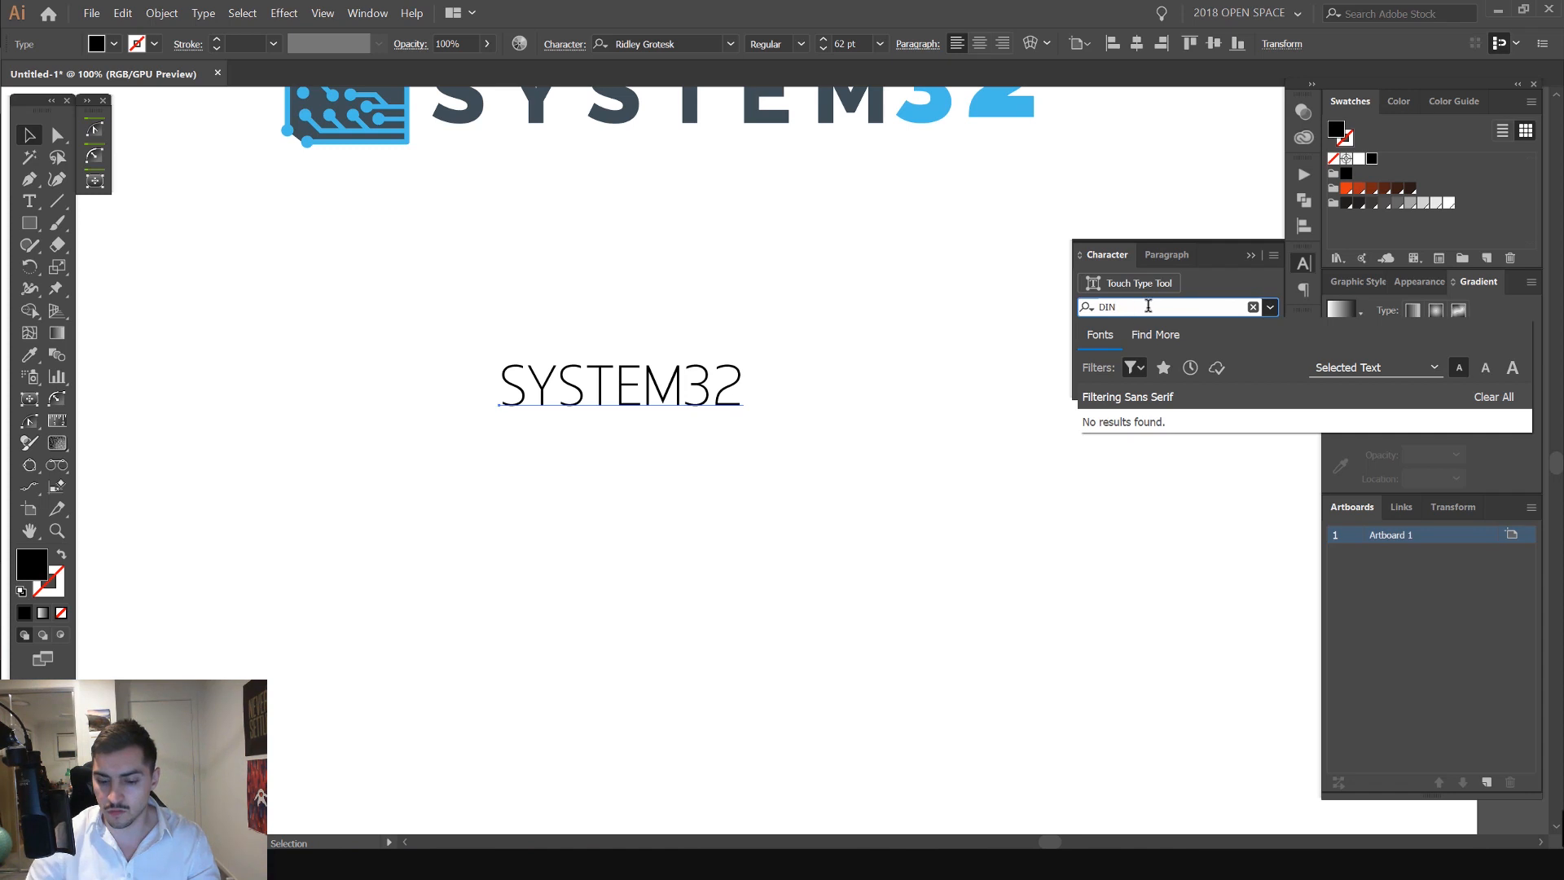
key(BackSpace)
key(BackSpace)
key(BackSpace)
scroll(1165, 562, down, 10)
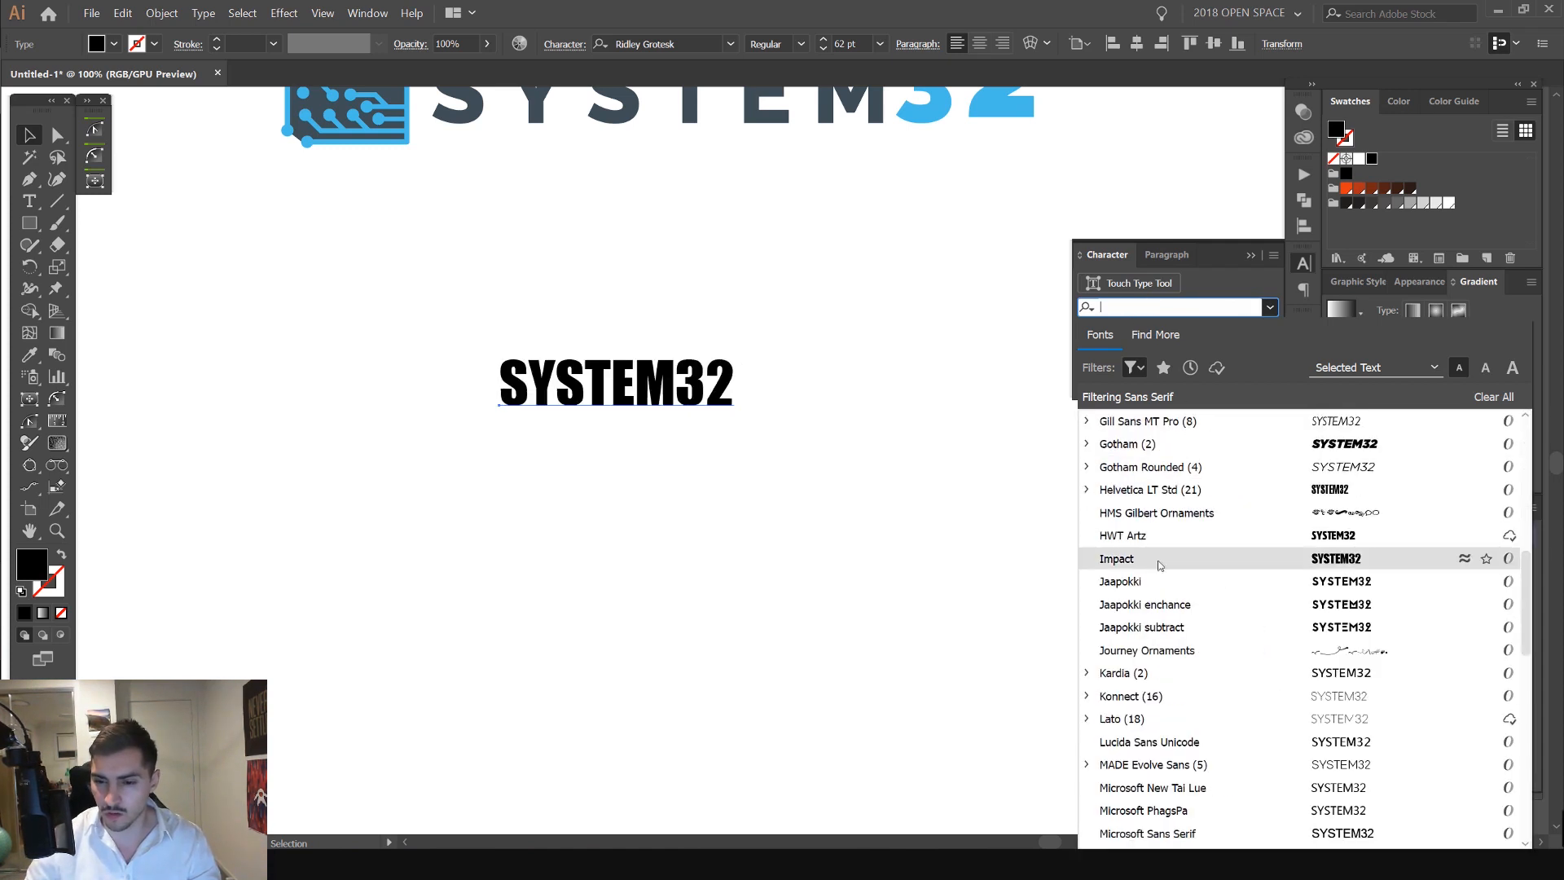
scroll(1222, 636, down, 3)
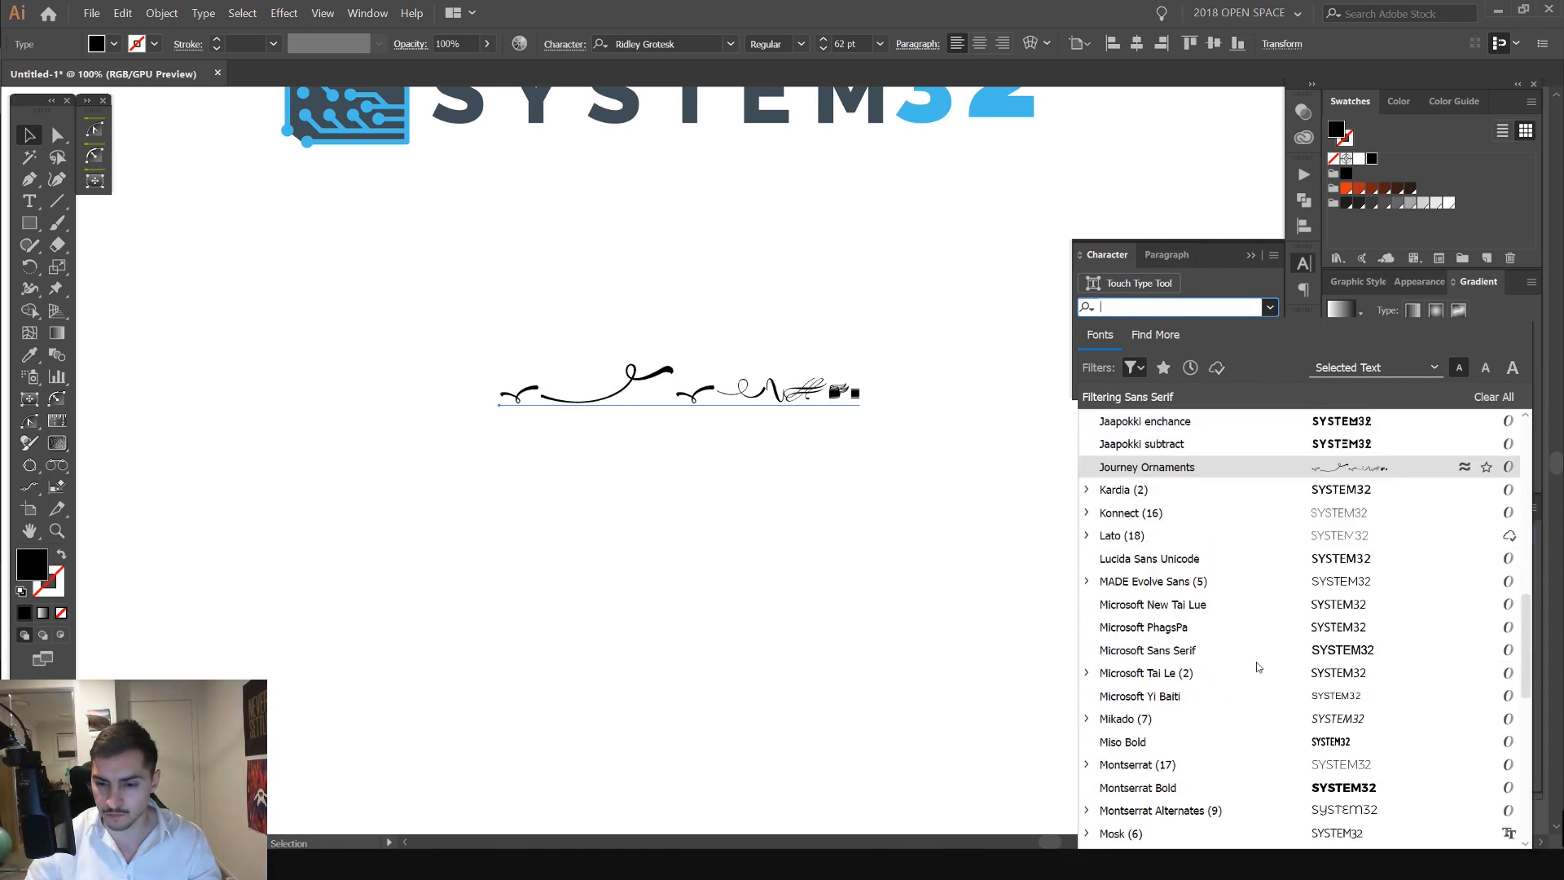
scroll(1252, 666, down, 8)
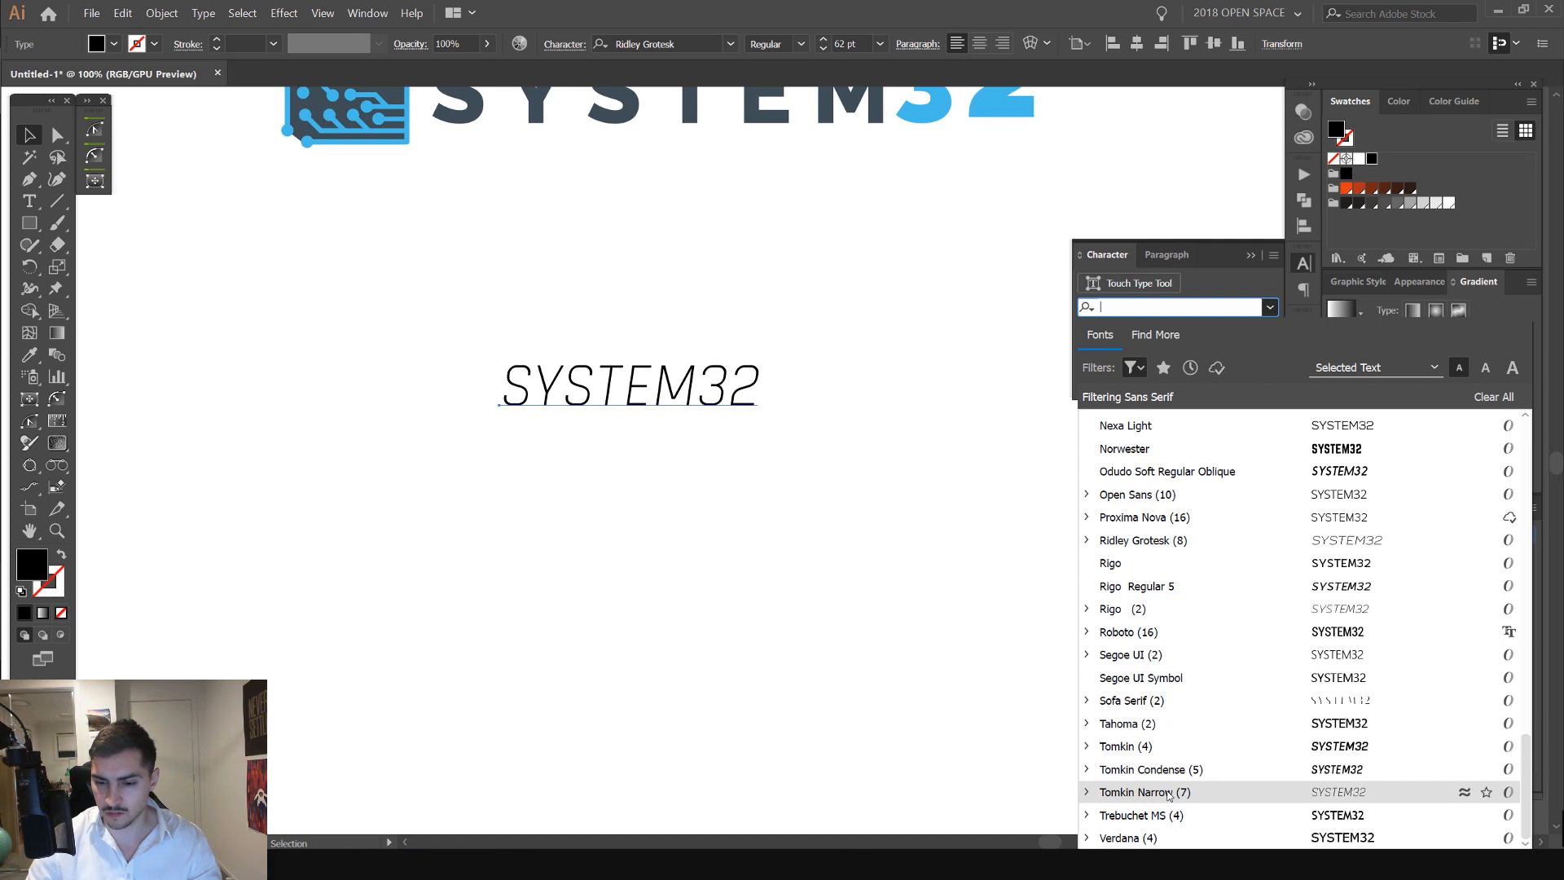
scroll(1141, 692, up, 15)
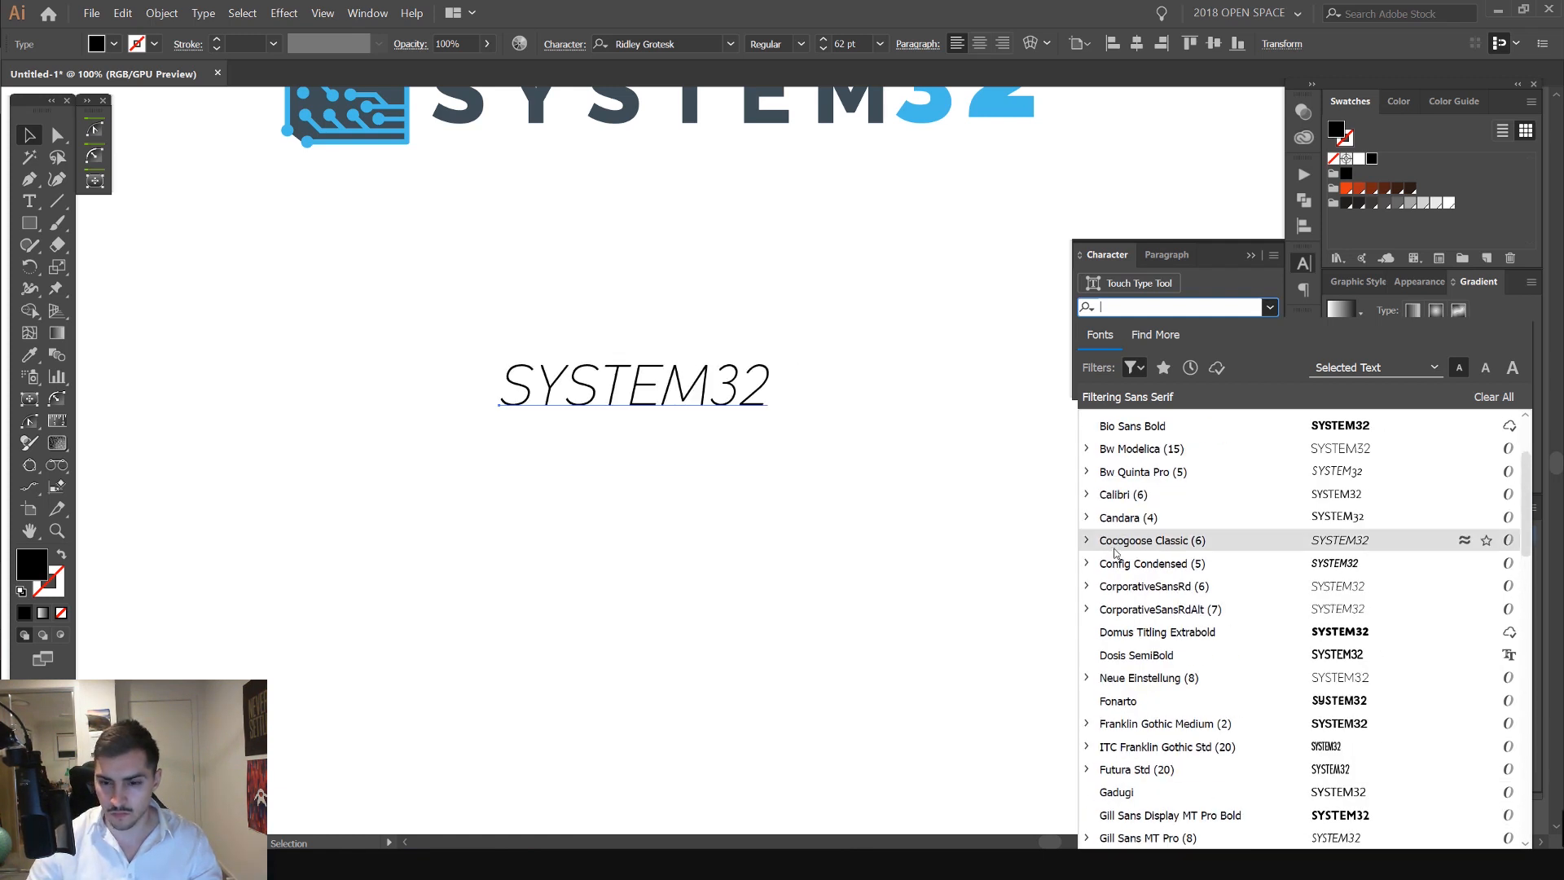
- Set the SYSTEM32 text in Cocogoose Classic with the Bold style
click(1086, 540)
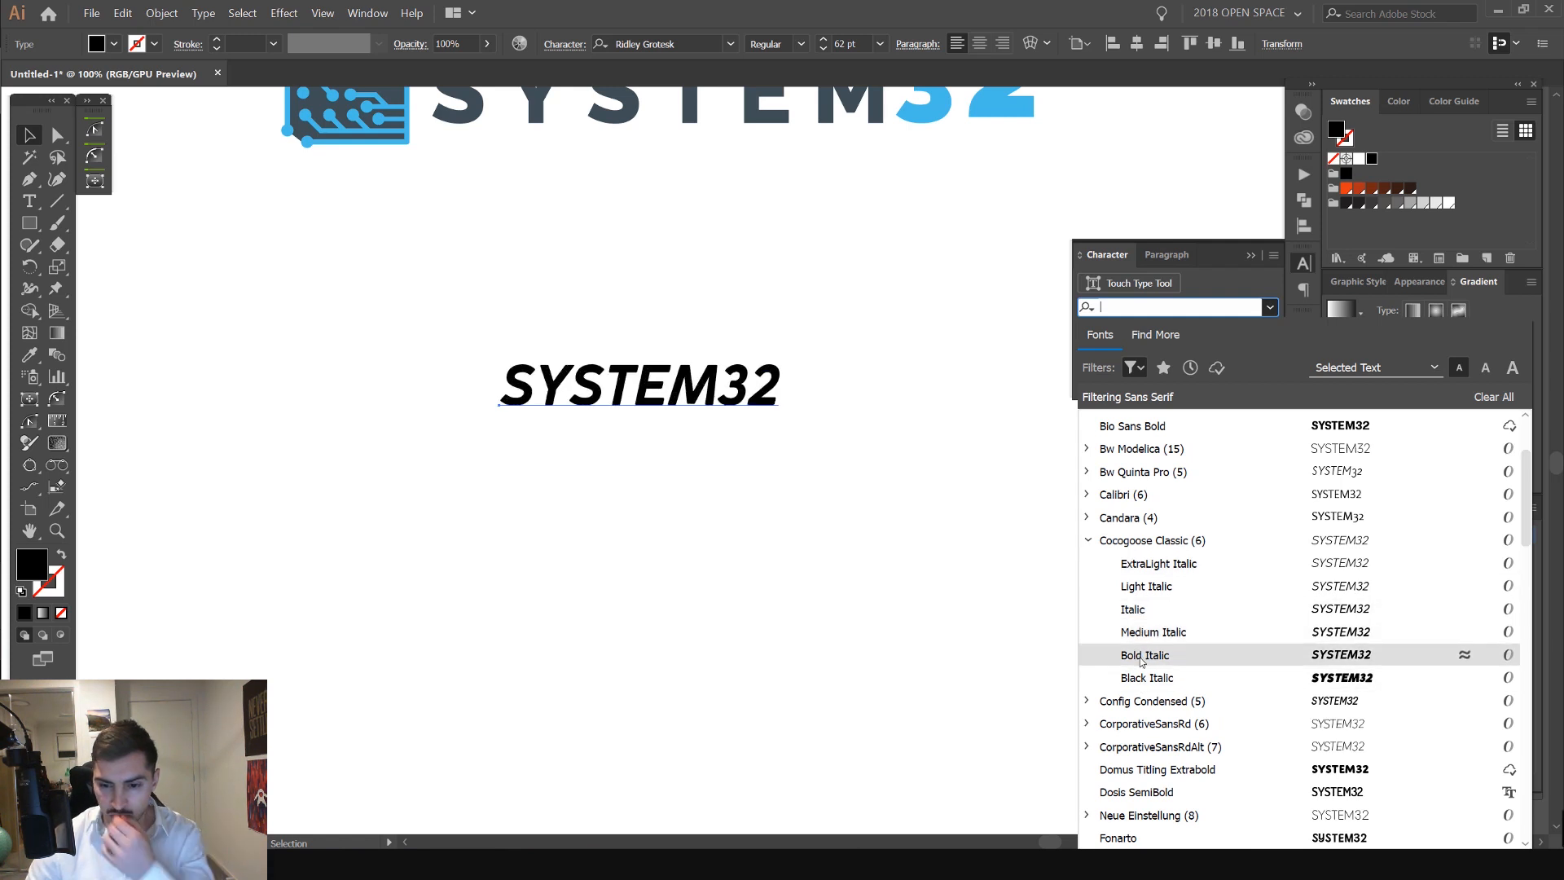
click(1142, 655)
click(1175, 330)
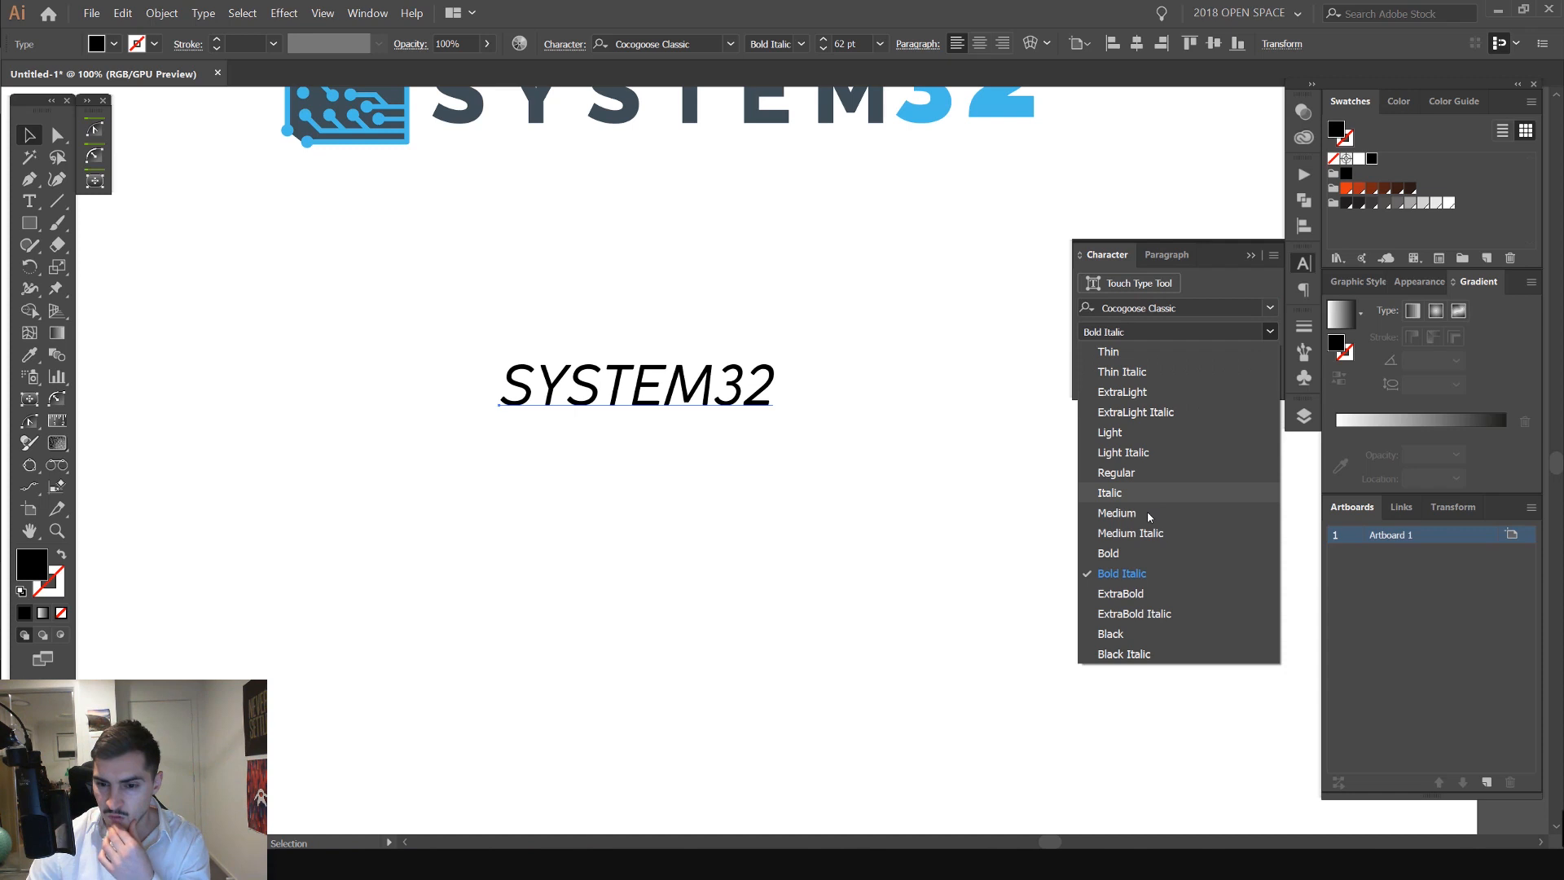
click(1209, 548)
- Scale the SYSTEM32 text up proportionally to about 110 pt and deselect it
scroll(724, 344, up, 1)
scroll(802, 342, down, 4)
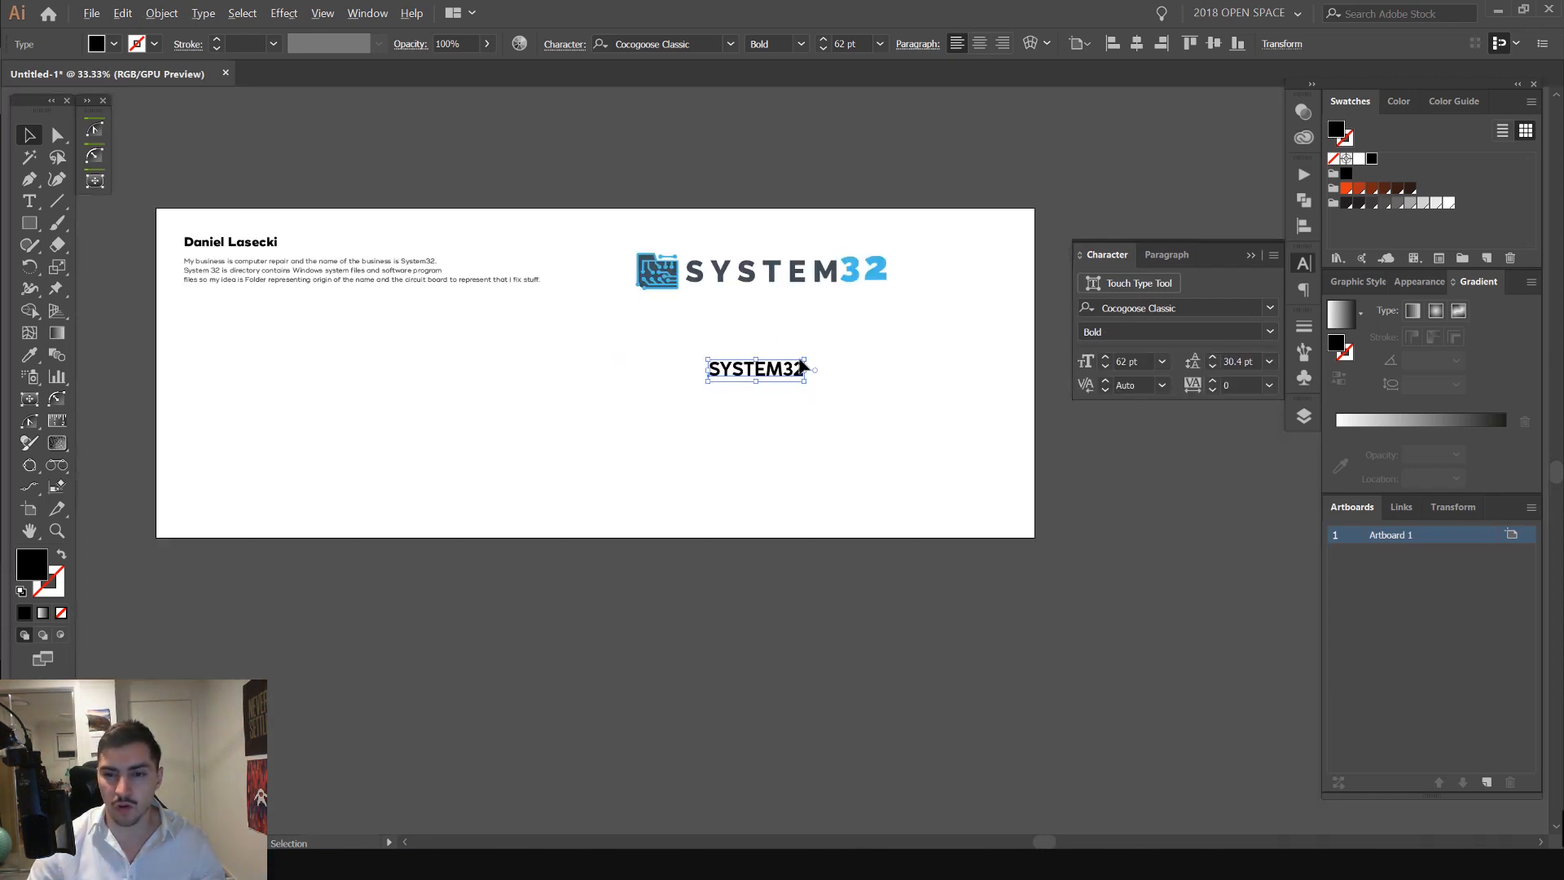
drag(804, 382, 841, 390)
scroll(866, 325, up, 3)
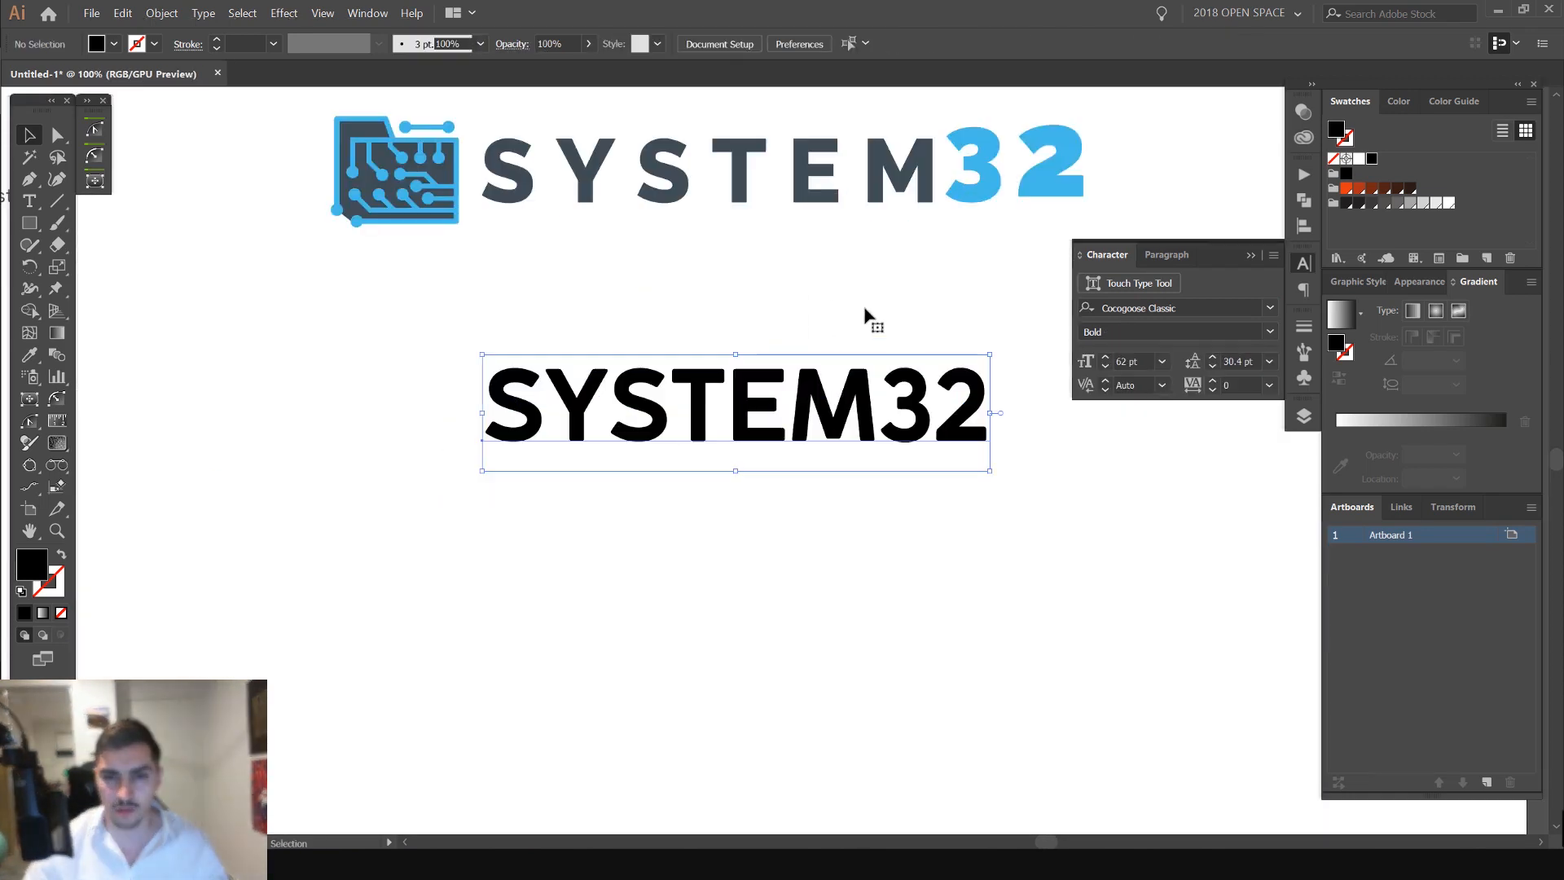
click(872, 322)
scroll(888, 317, up, 1)
scroll(971, 439, down, 2)
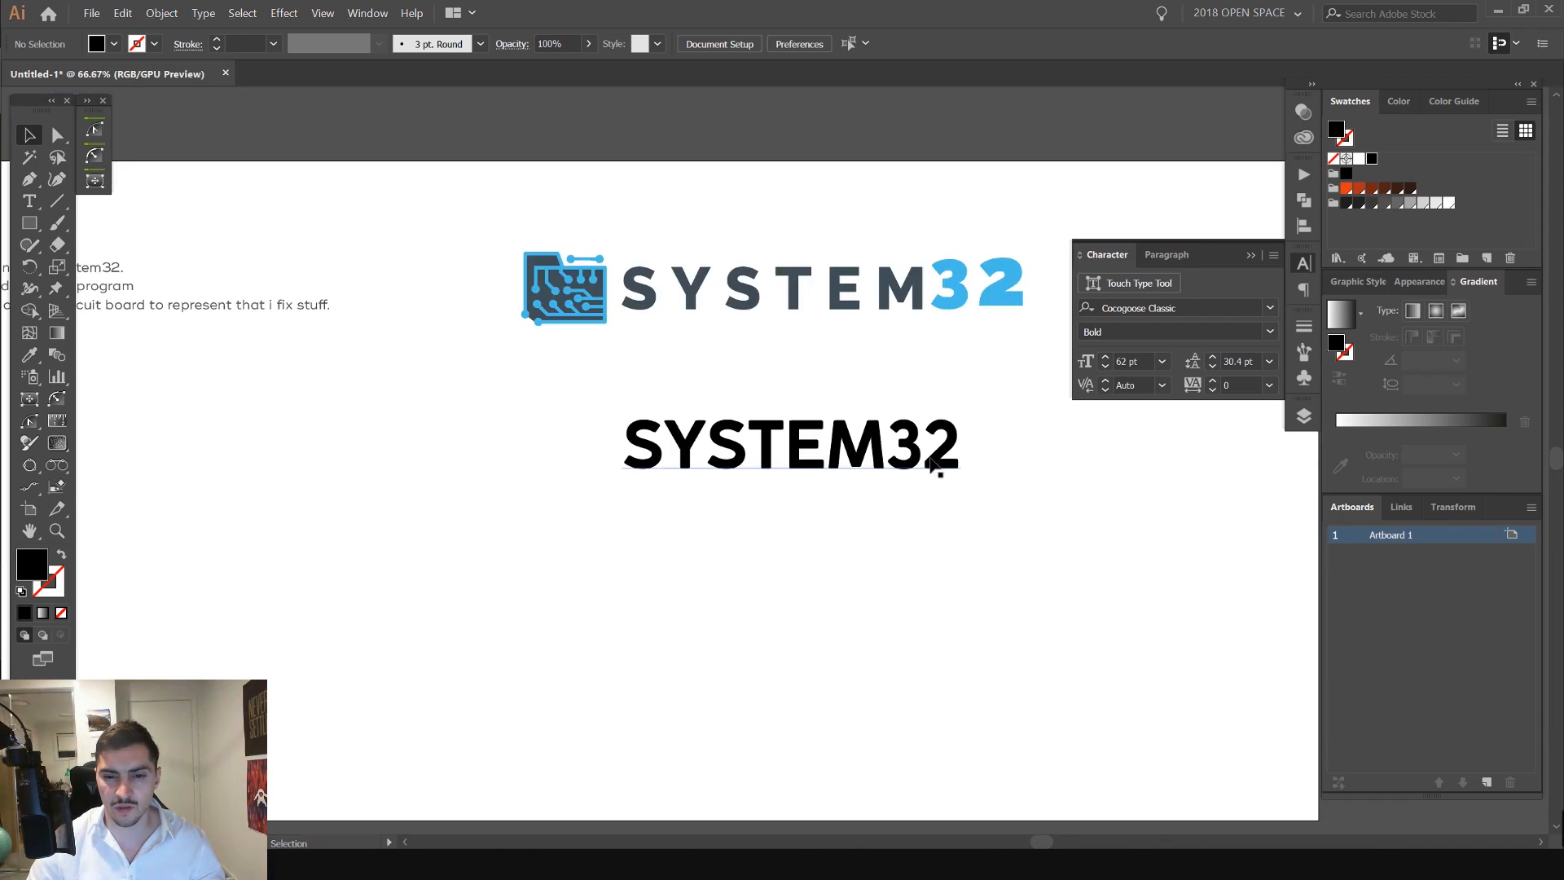
scroll(920, 440, up, 3)
- Move the SYSTEM32 text up closer to the logo and place a duplicate of it directly below
click(901, 439)
scroll(901, 440, down, 2)
drag(898, 441, 871, 366)
drag(871, 365, 866, 482)
- Set the lower SYSTEM32 text in Avenir LT Std with the 85 Heavy style and place a duplicate directly below it
click(1270, 307)
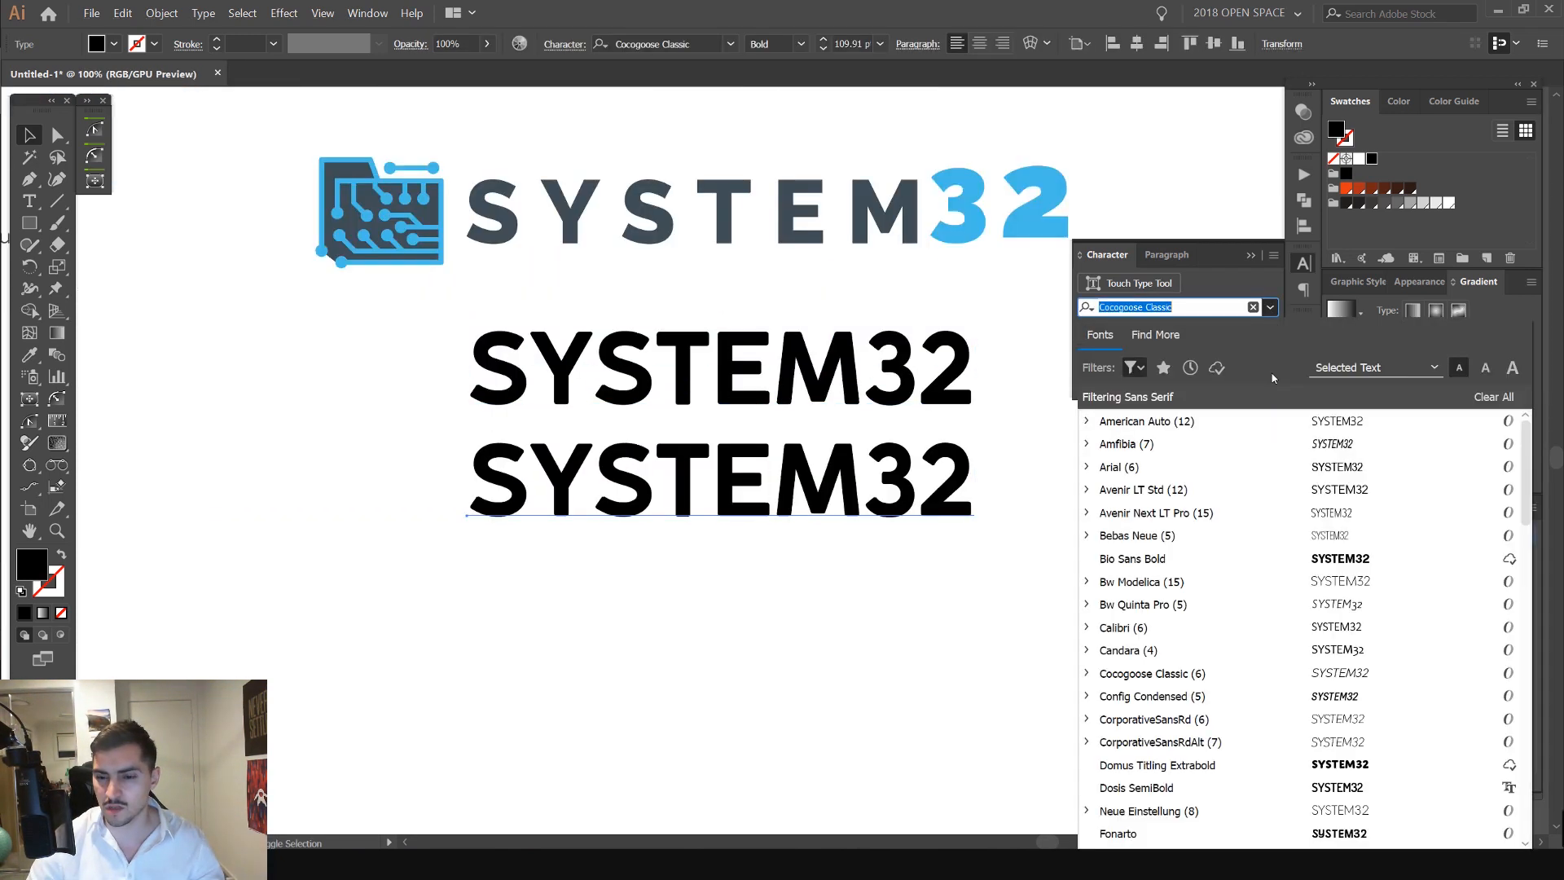
click(1087, 489)
click(1140, 688)
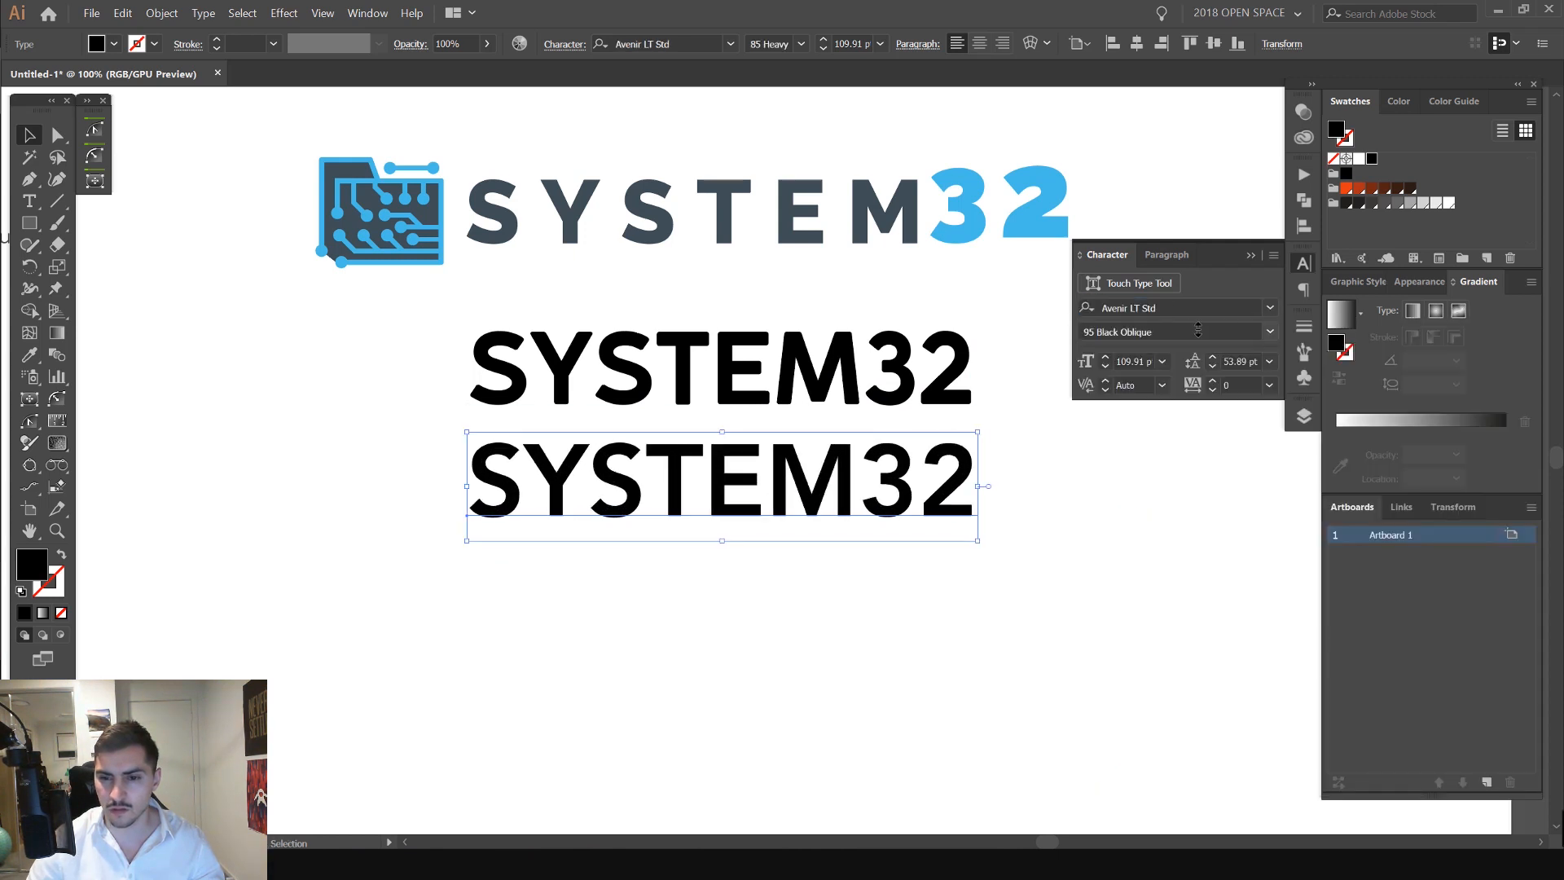
click(1270, 331)
click(1138, 513)
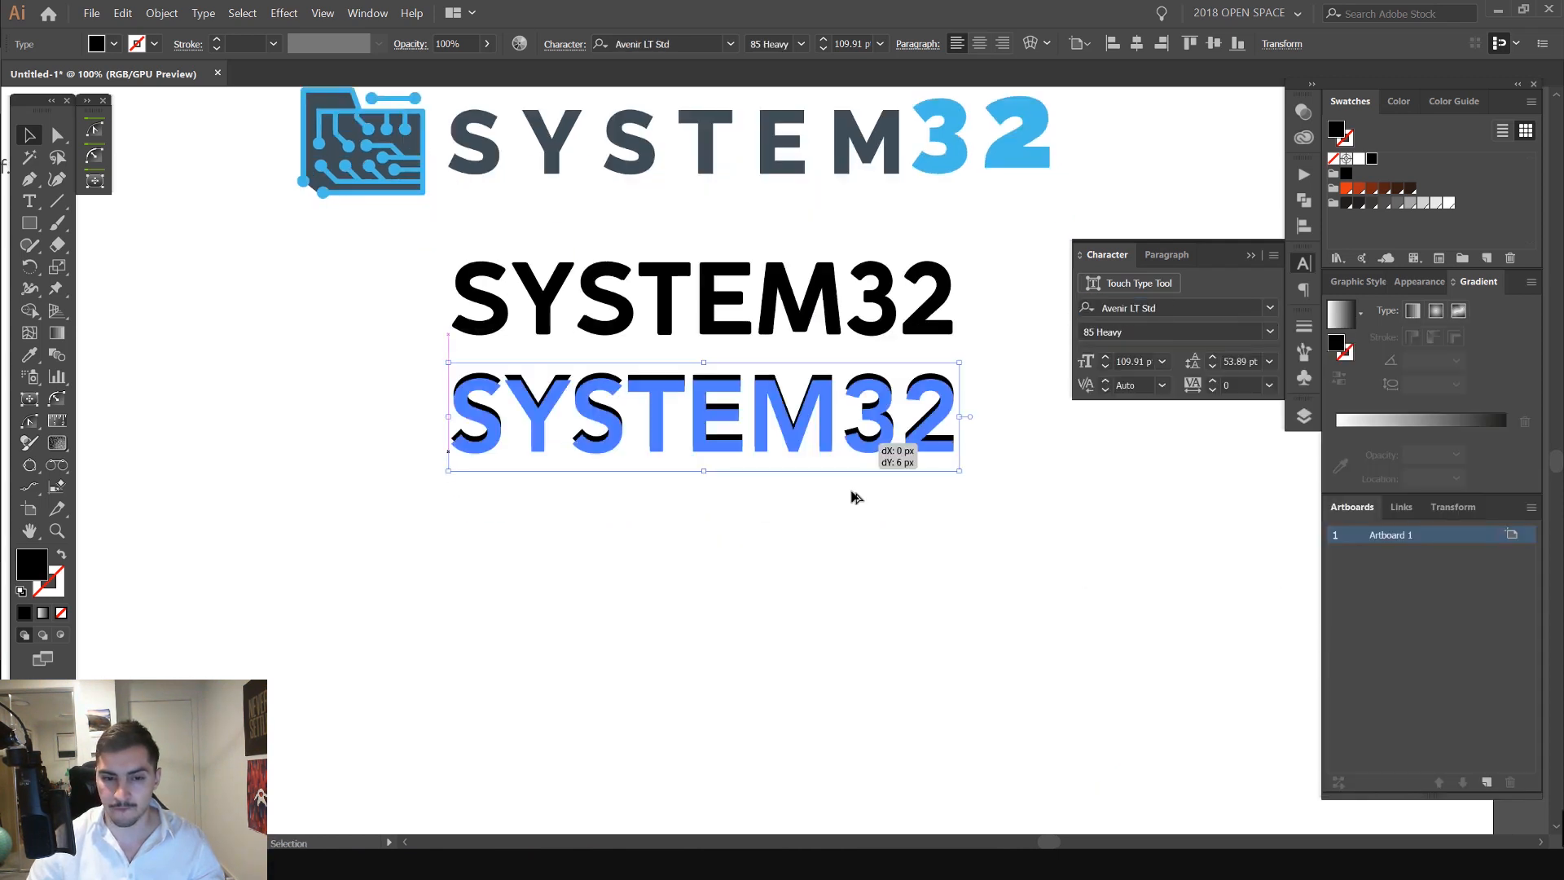
drag(849, 448, 850, 561)
- Set the third SYSTEM32 text in CorporativeSansRd Bold and place a duplicate of it directly below
click(1270, 307)
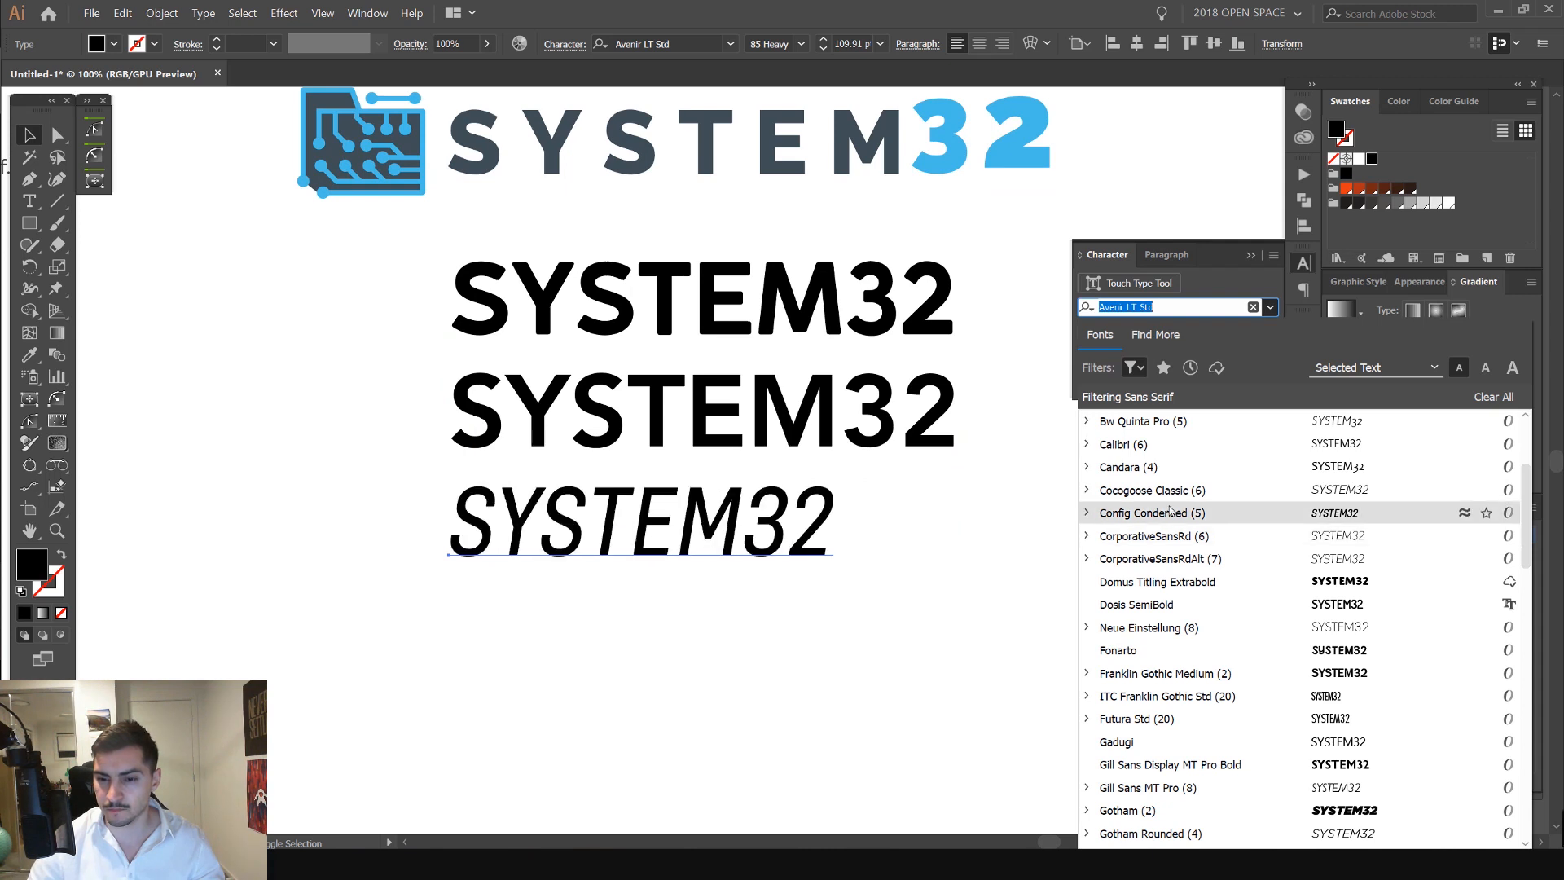
click(1087, 512)
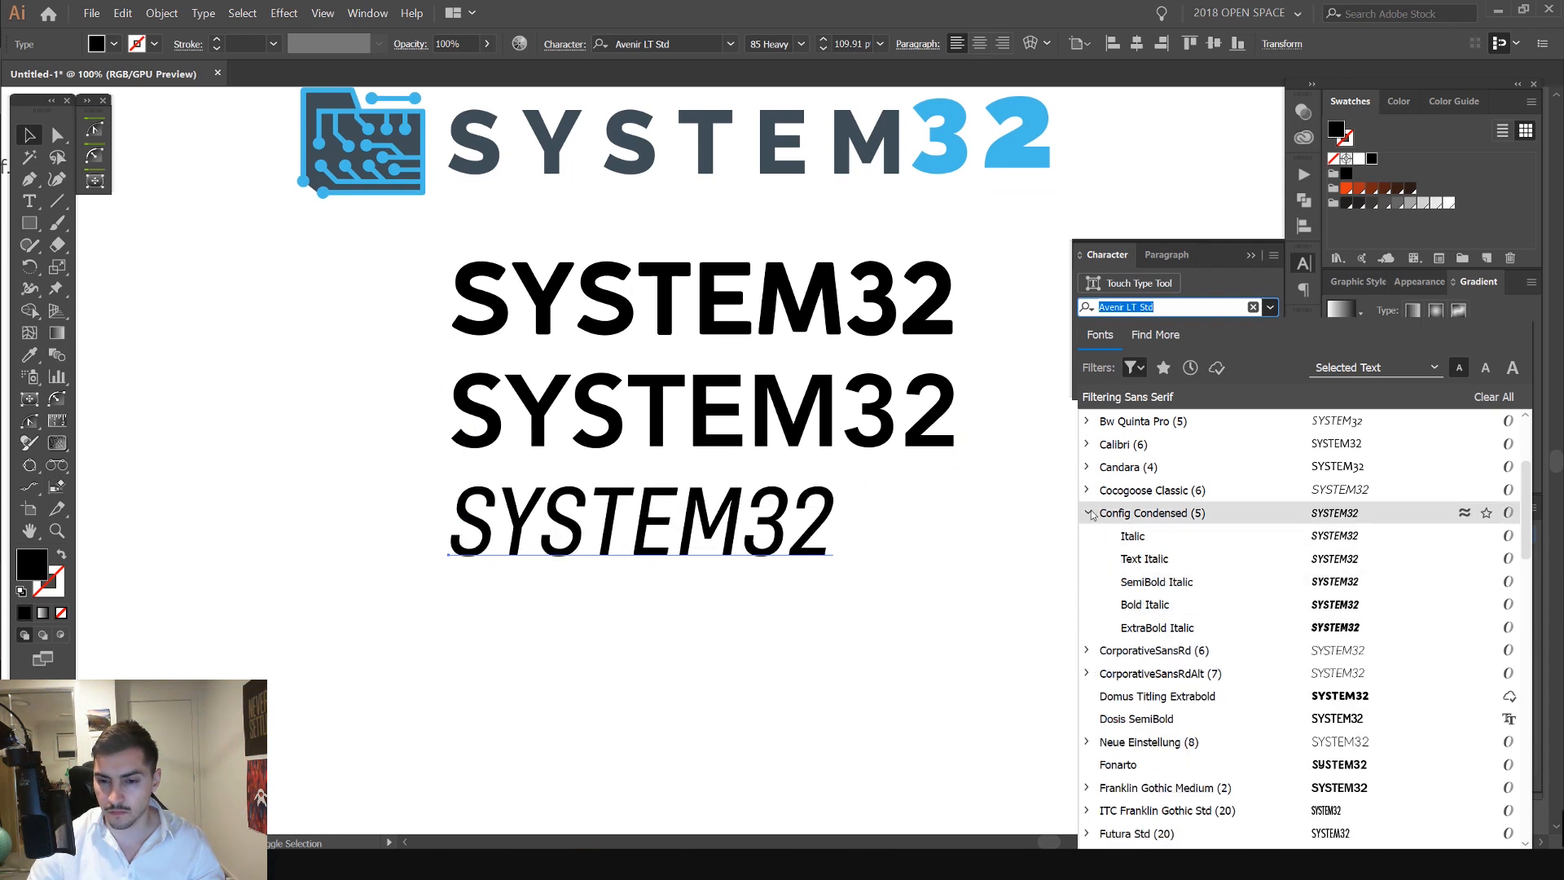
click(1087, 512)
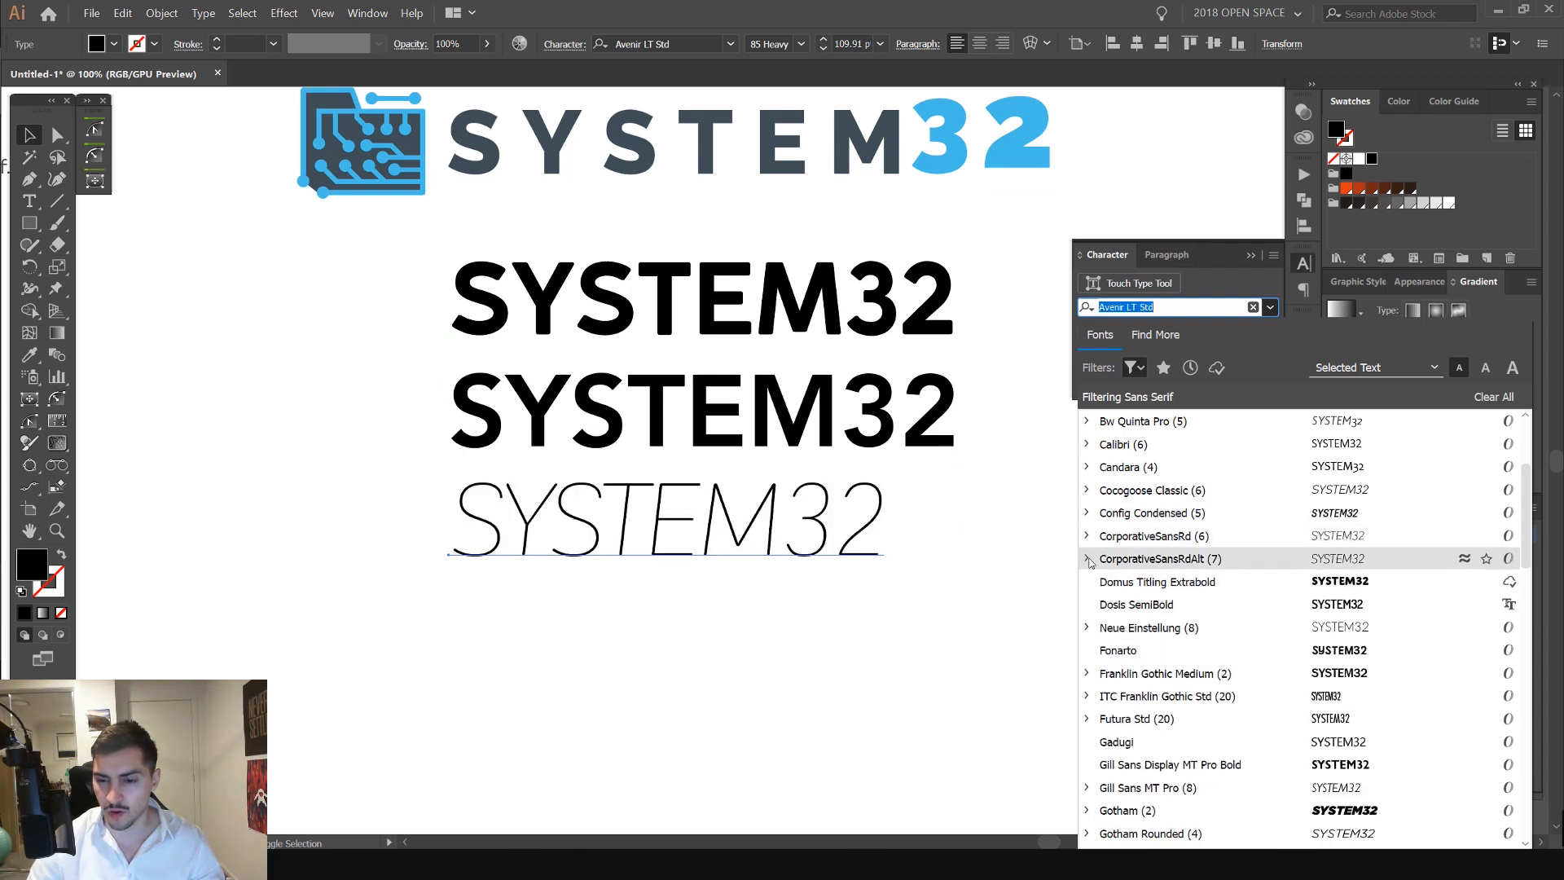
click(1110, 541)
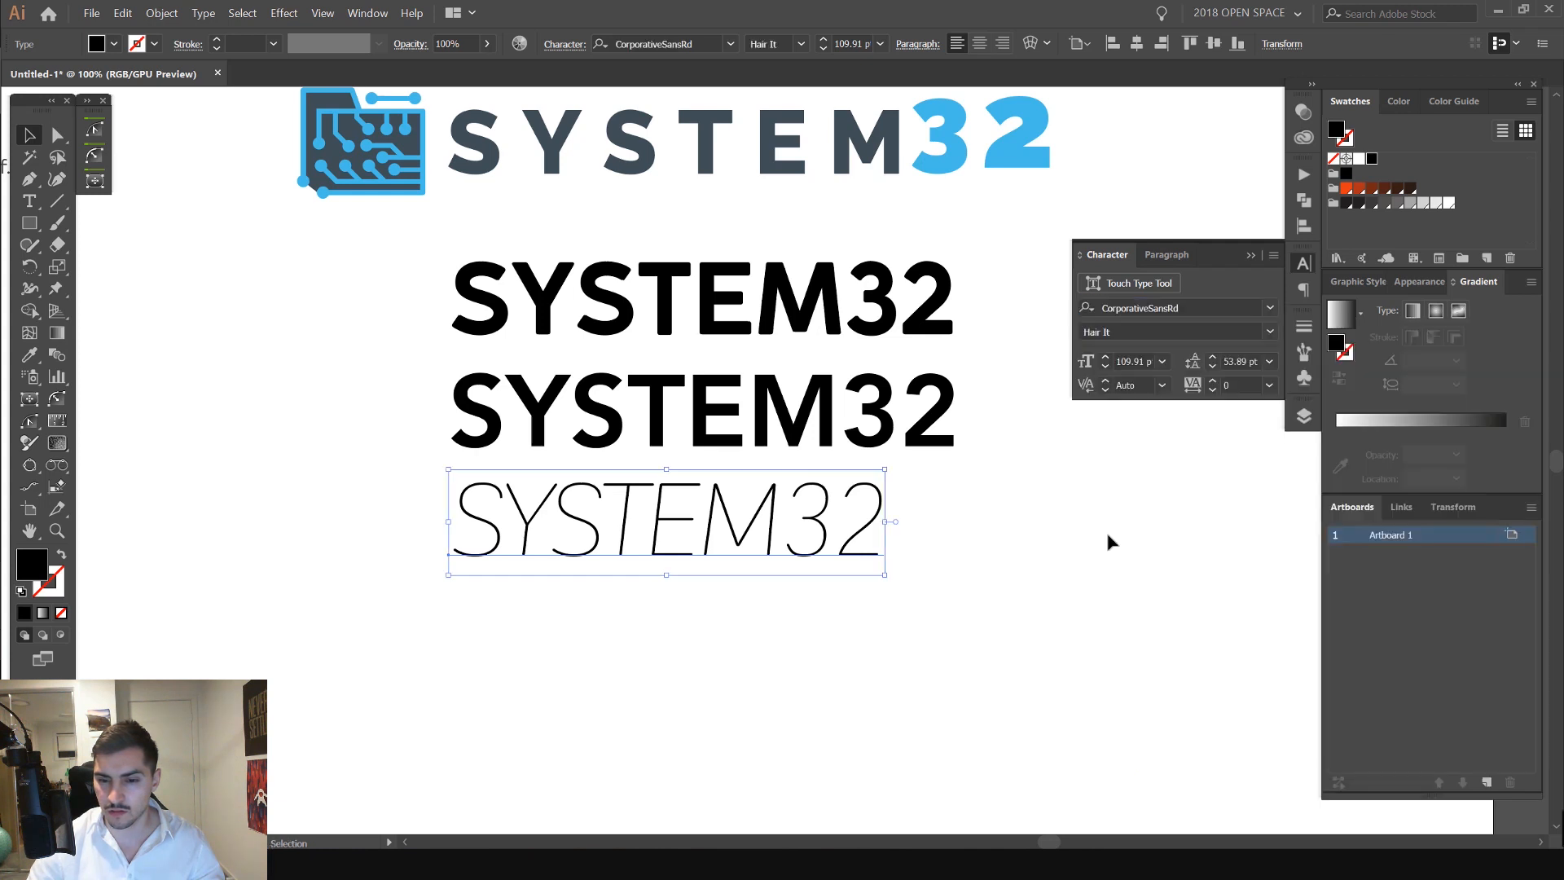
click(1269, 332)
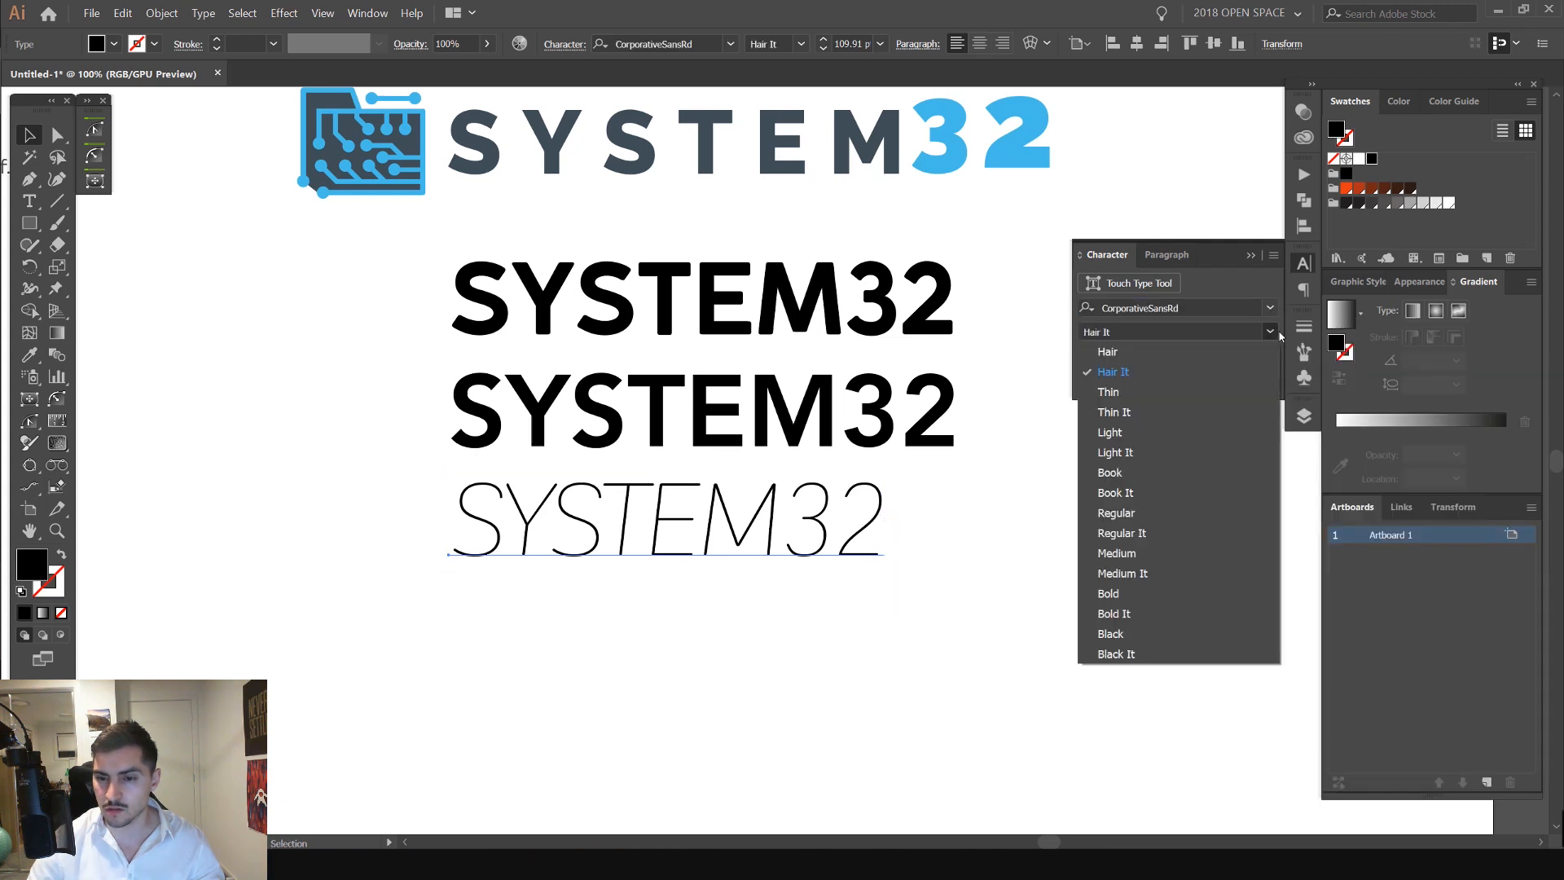
click(1107, 603)
drag(852, 510, 853, 623)
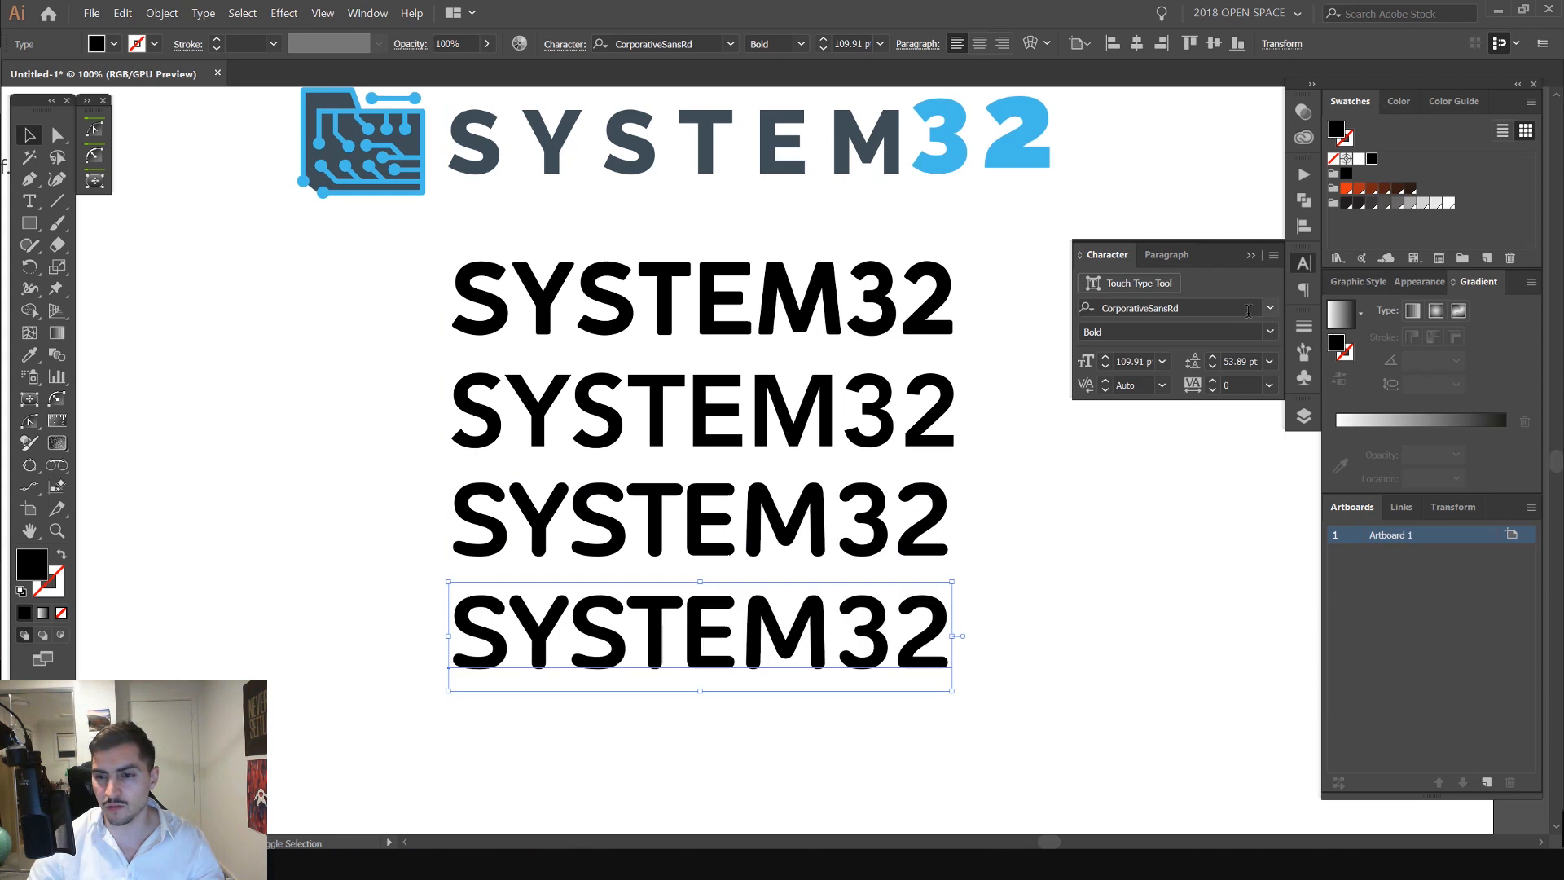
- Browse further down the sans serif fonts and set the fourth SYSTEM32 text in Konnect Bold
click(1270, 308)
scroll(1166, 622, down, 7)
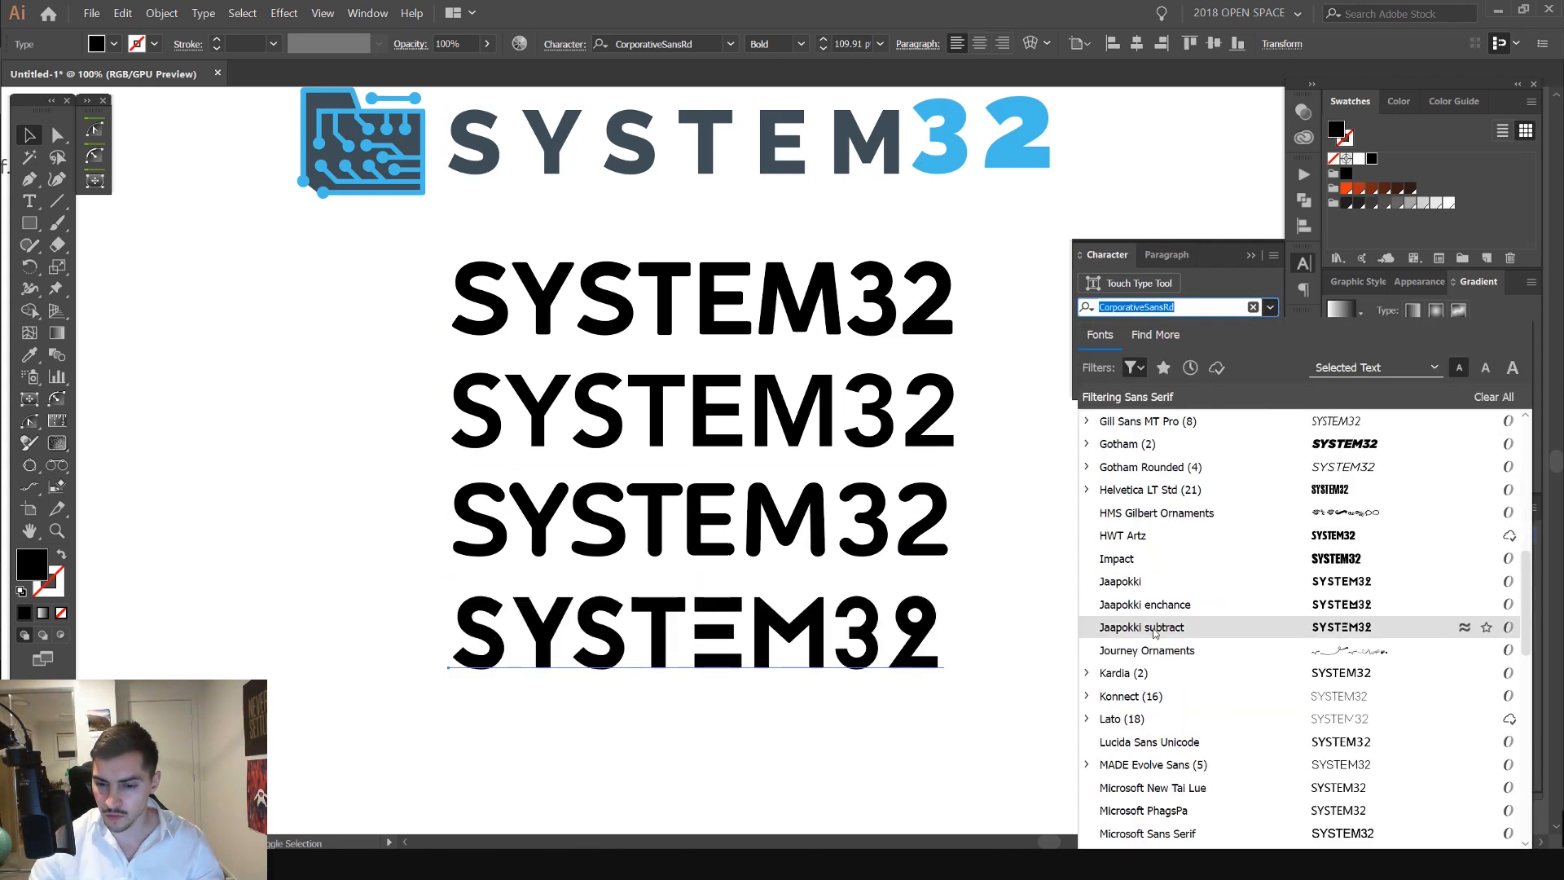
click(1088, 696)
scroll(1137, 699, down, 6)
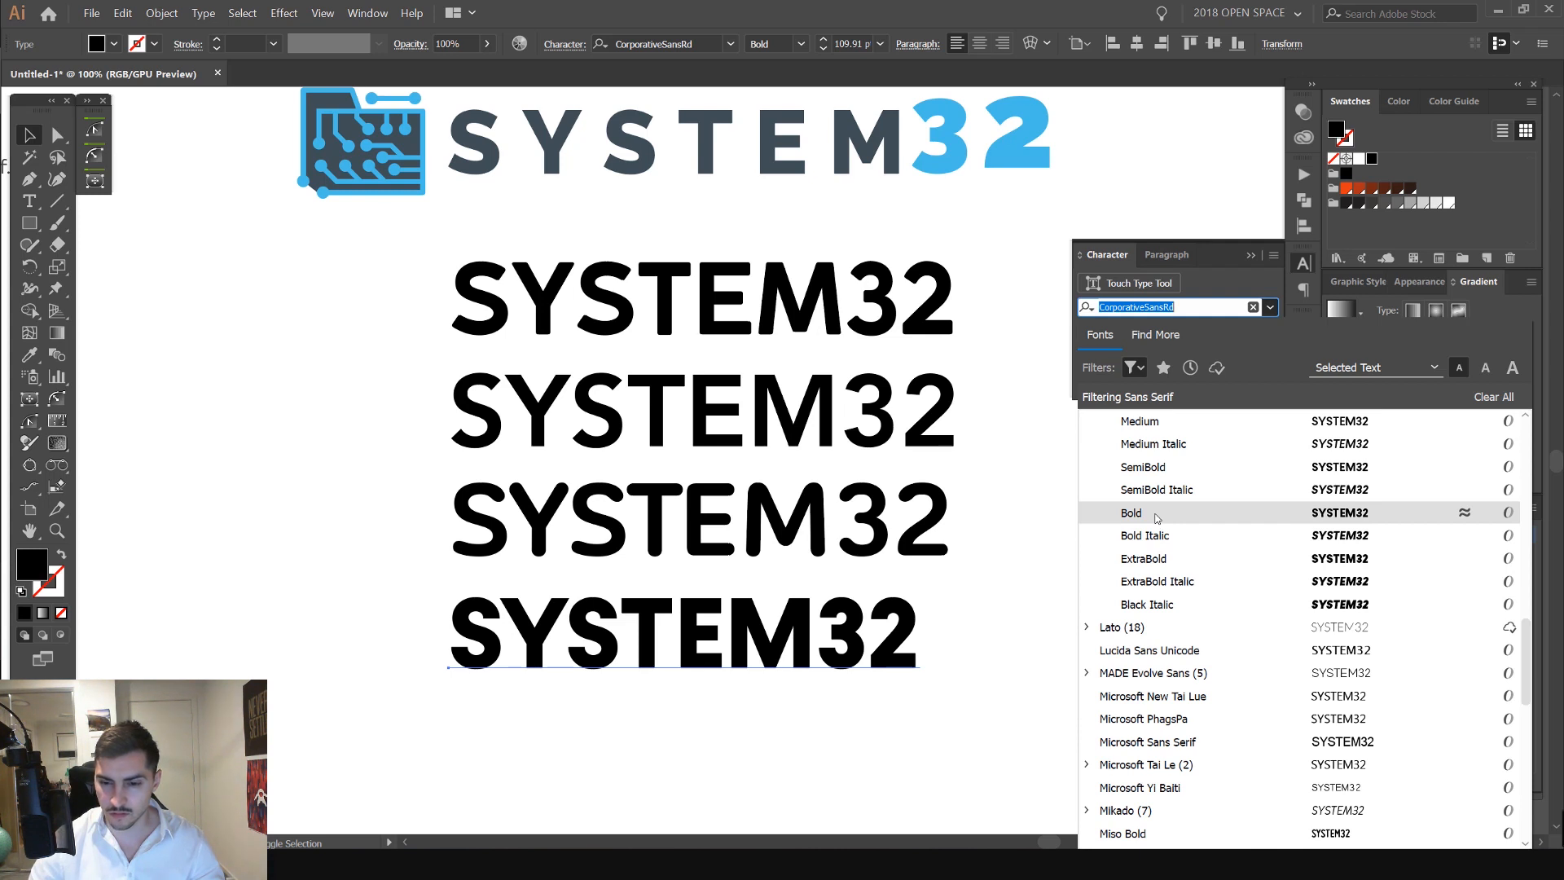
click(1157, 519)
scroll(964, 308, down, 1)
click(998, 301)
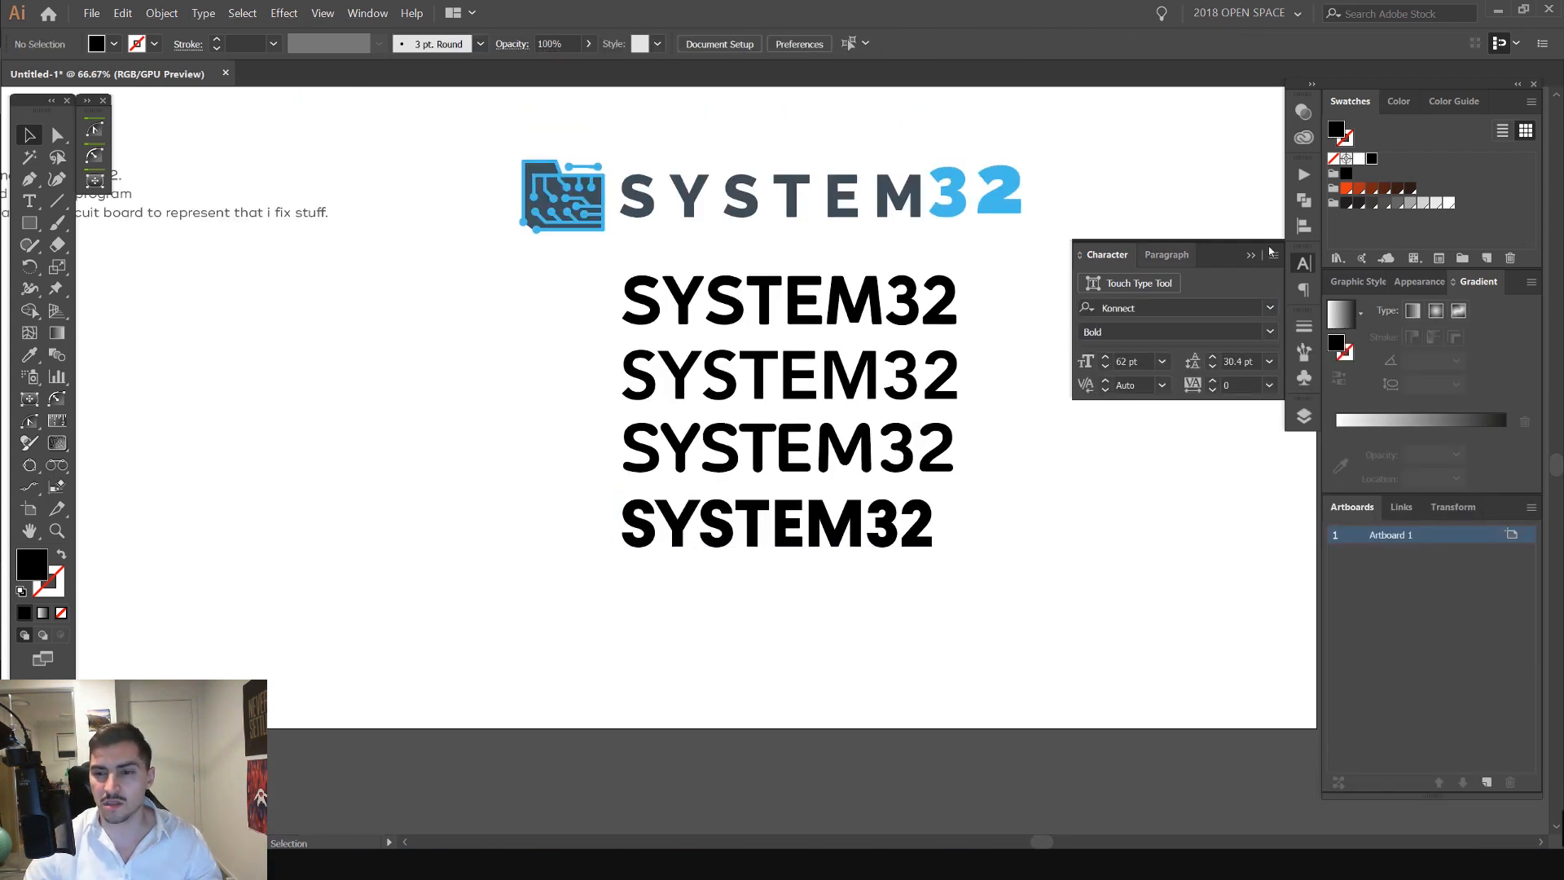
- Scale the four black SYSTEM32 texts down together to about 94 pt, leaving the original logo out of the selection
click(1304, 261)
key(ctrl+a)
shift+click(937, 287)
drag(983, 263, 1053, 357)
click(953, 329)
- Compare the four SYSTEM32 font variations up close with the panels hidden
scroll(867, 379, up, 2)
key(Tab)
scroll(1080, 368, up, 1)
drag(1142, 375, 1097, 333)
key(space)
scroll(1223, 259, down, 2)
scroll(1140, 324, up, 1)
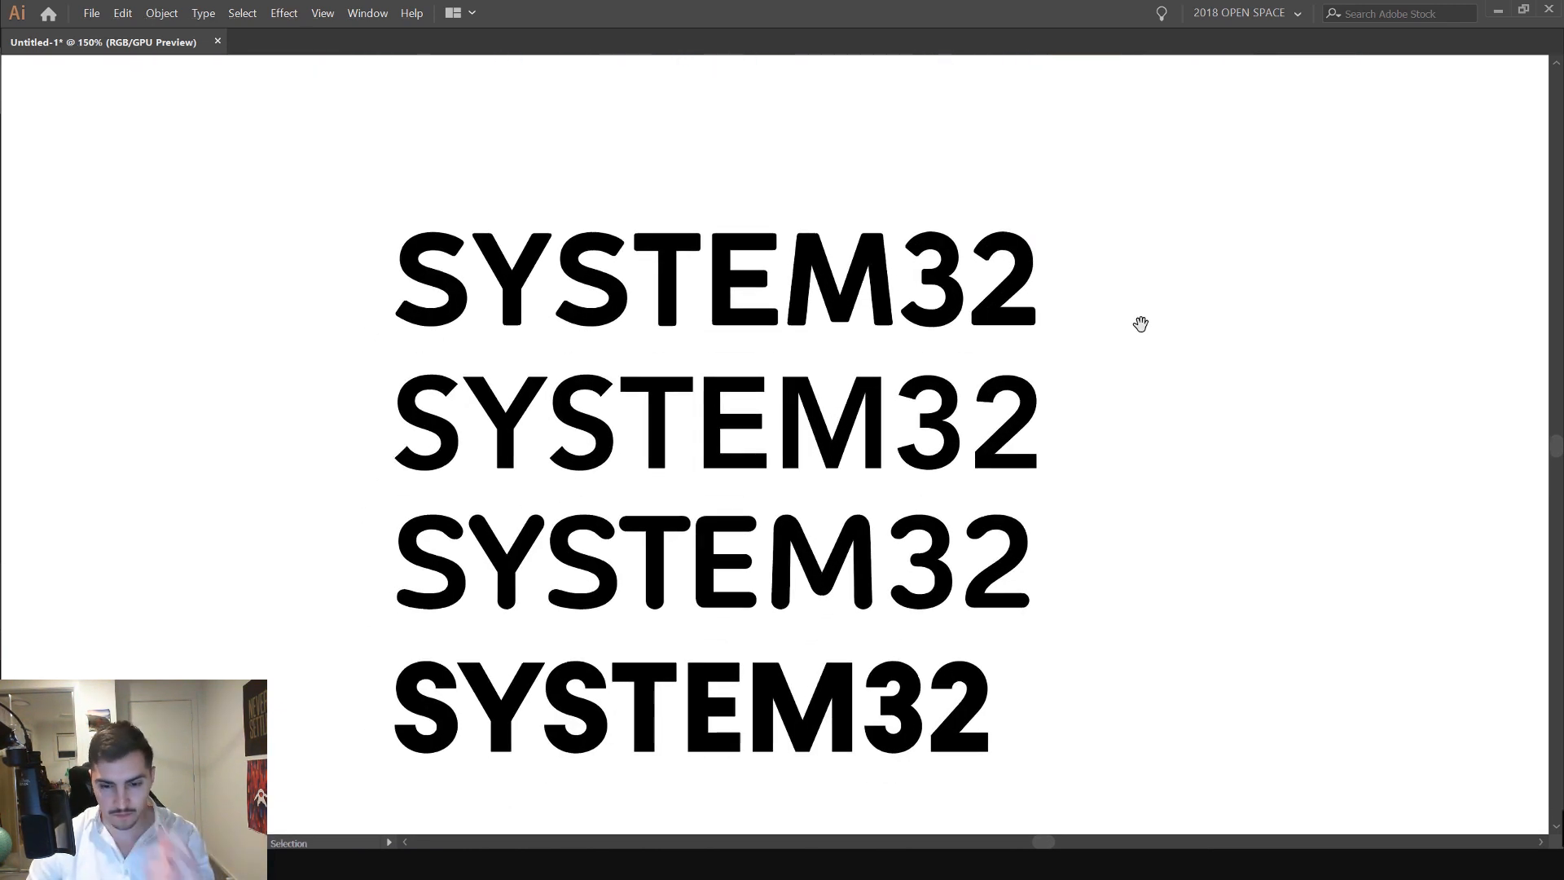
- Delete the upper three SYSTEM32 texts, keep only the Konnect Bold version, and show the panels again
click(951, 658)
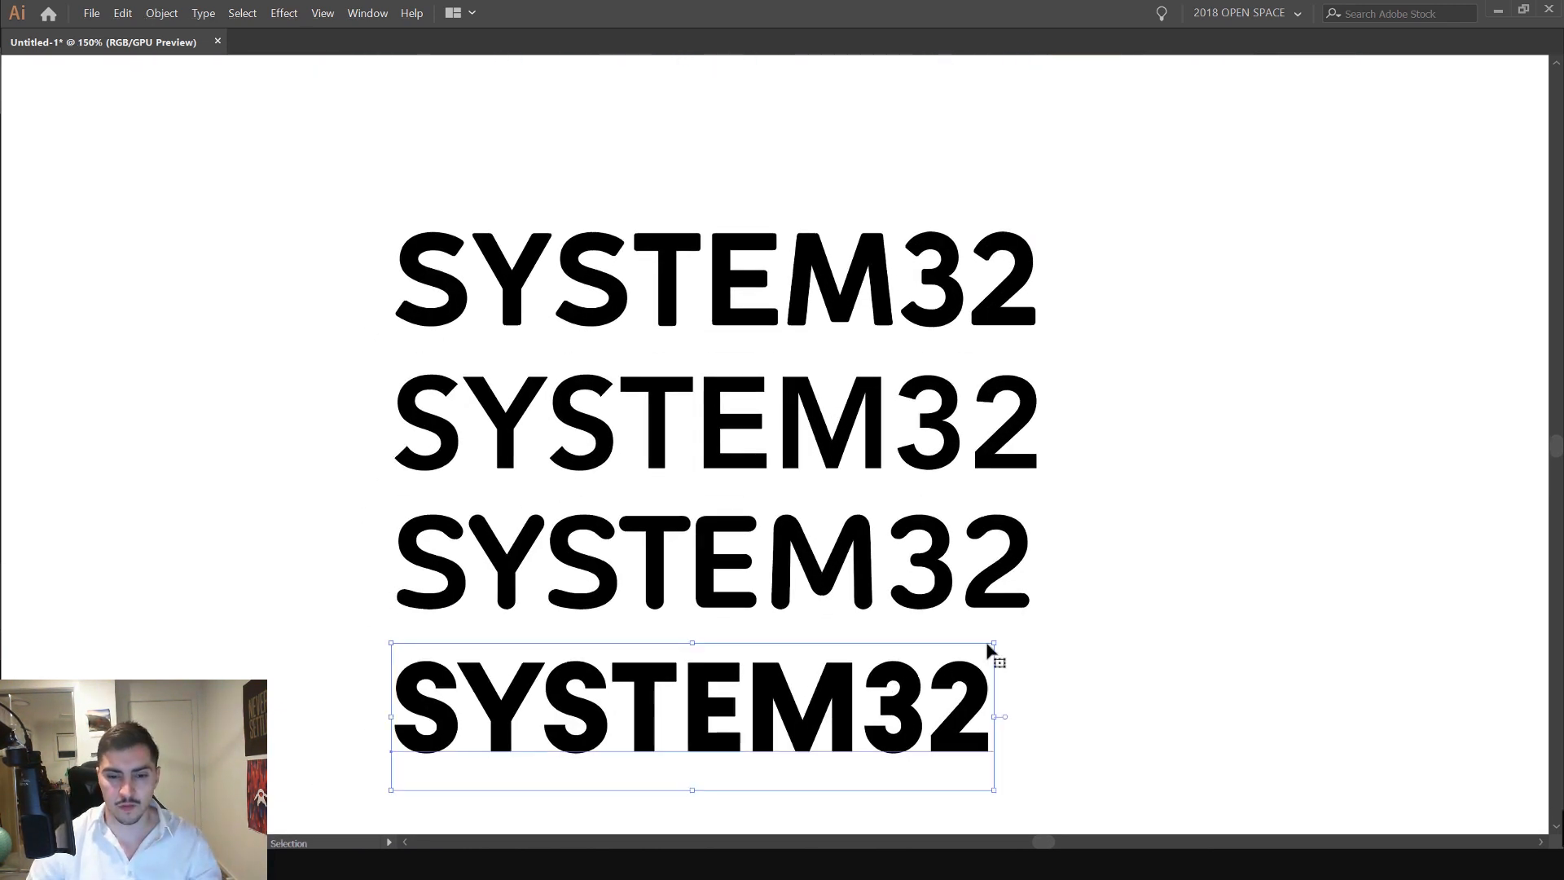
scroll(1052, 622, down, 1)
drag(1128, 576, 1020, 553)
drag(1106, 310, 727, 558)
key(Delete)
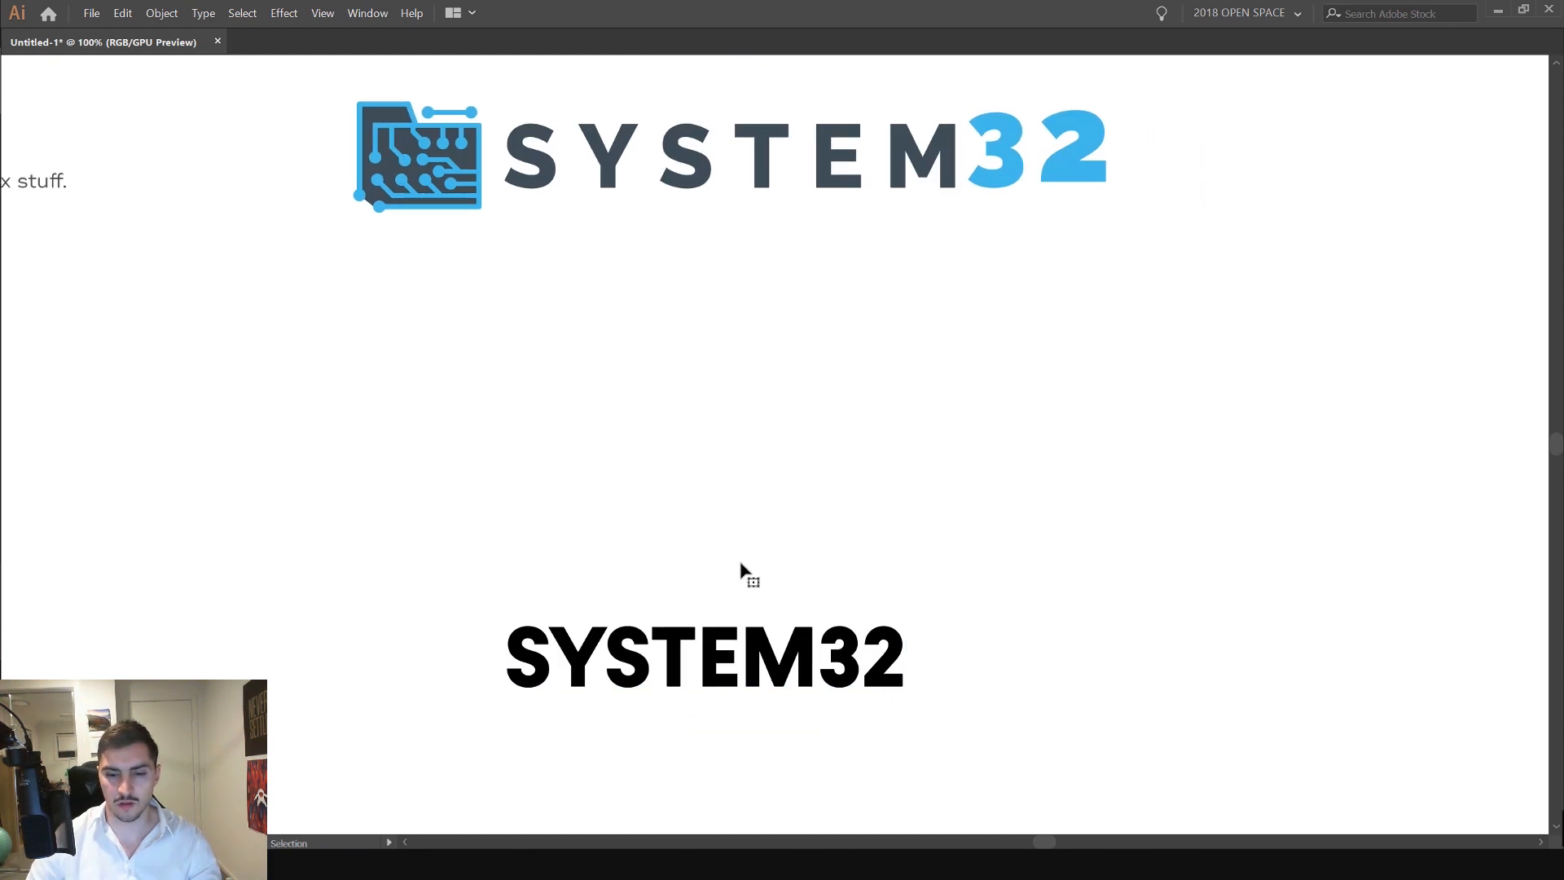
key(Tab)
- Move the remaining SYSTEM32 text up, enlarge it to about 127 pt and left-align it with the original wordmark
drag(794, 701, 913, 470)
key(ctrl+shift+a)
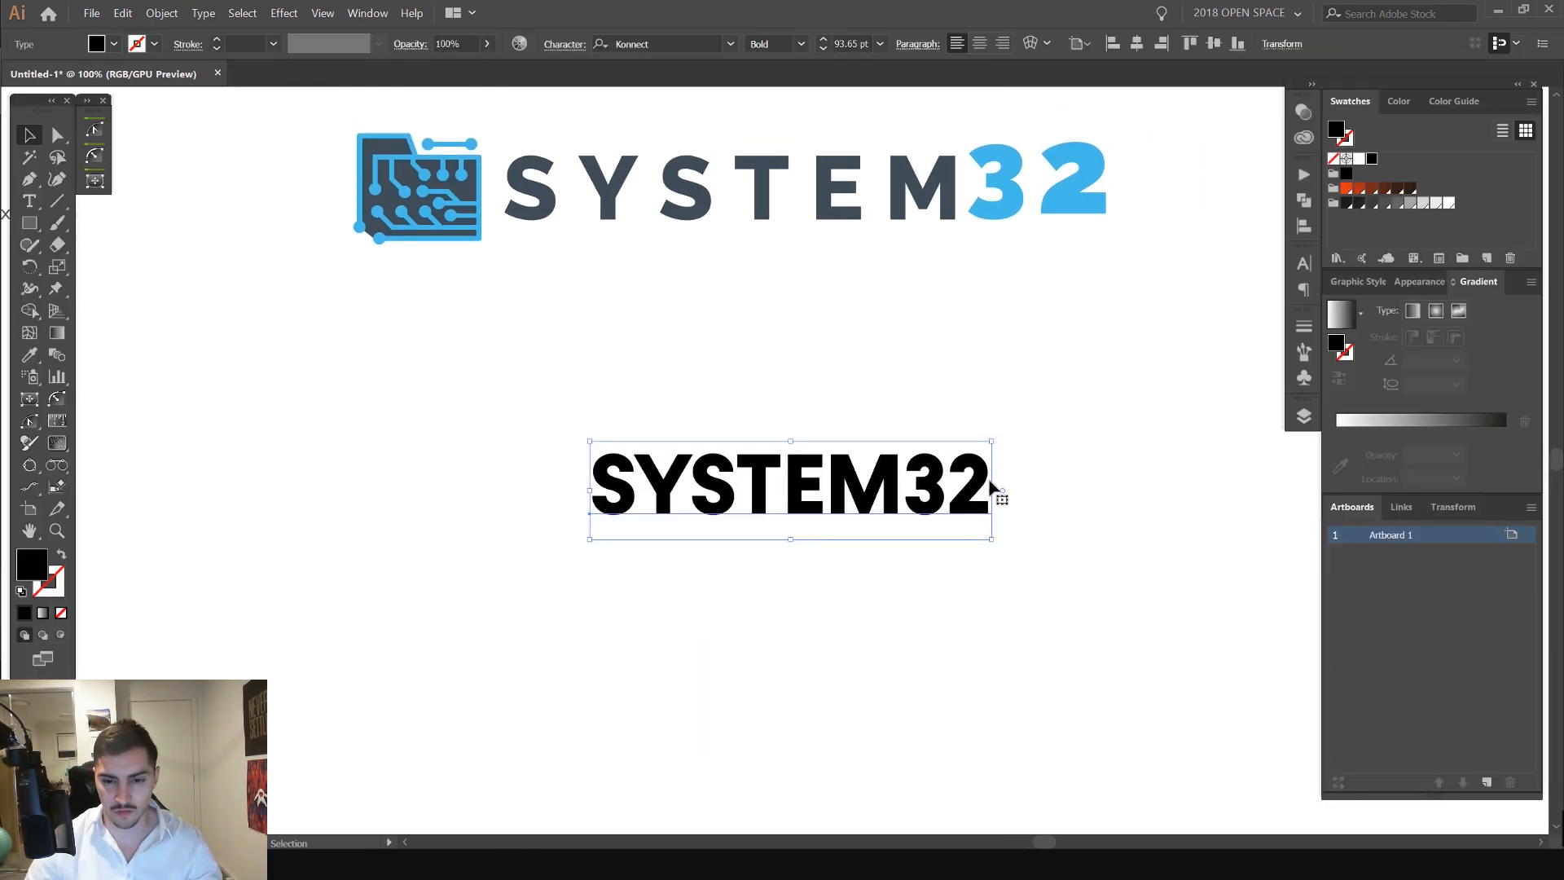
drag(991, 441, 1137, 385)
click(1137, 388)
drag(949, 452, 863, 468)
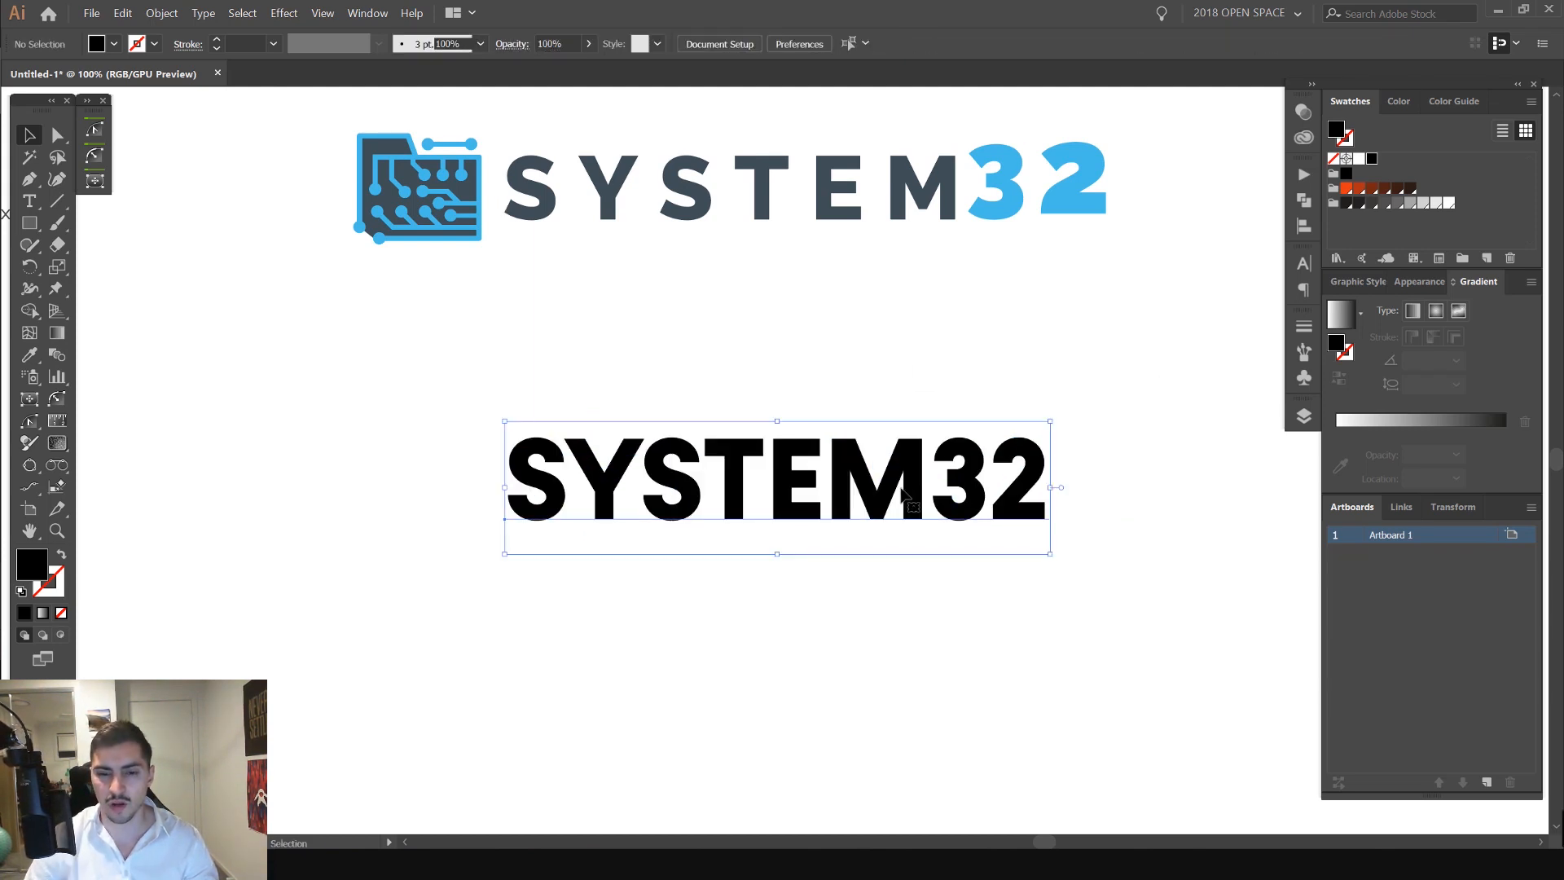
- Try looser and tighter tracking on the SYSTEM32 text and leave the letters spaced tighter than the default
key(alt+Right)
key(alt+Right)
key(alt+Right)
key(alt+Right)
key(alt+Right)
key(alt+Left)
key(alt+Left)
key(alt+Left)
key(alt+Left)
key(alt+Left)
key(alt+Left)
key(alt+Left)
key(alt+Left)
key(alt+Left)
key(alt+Right)
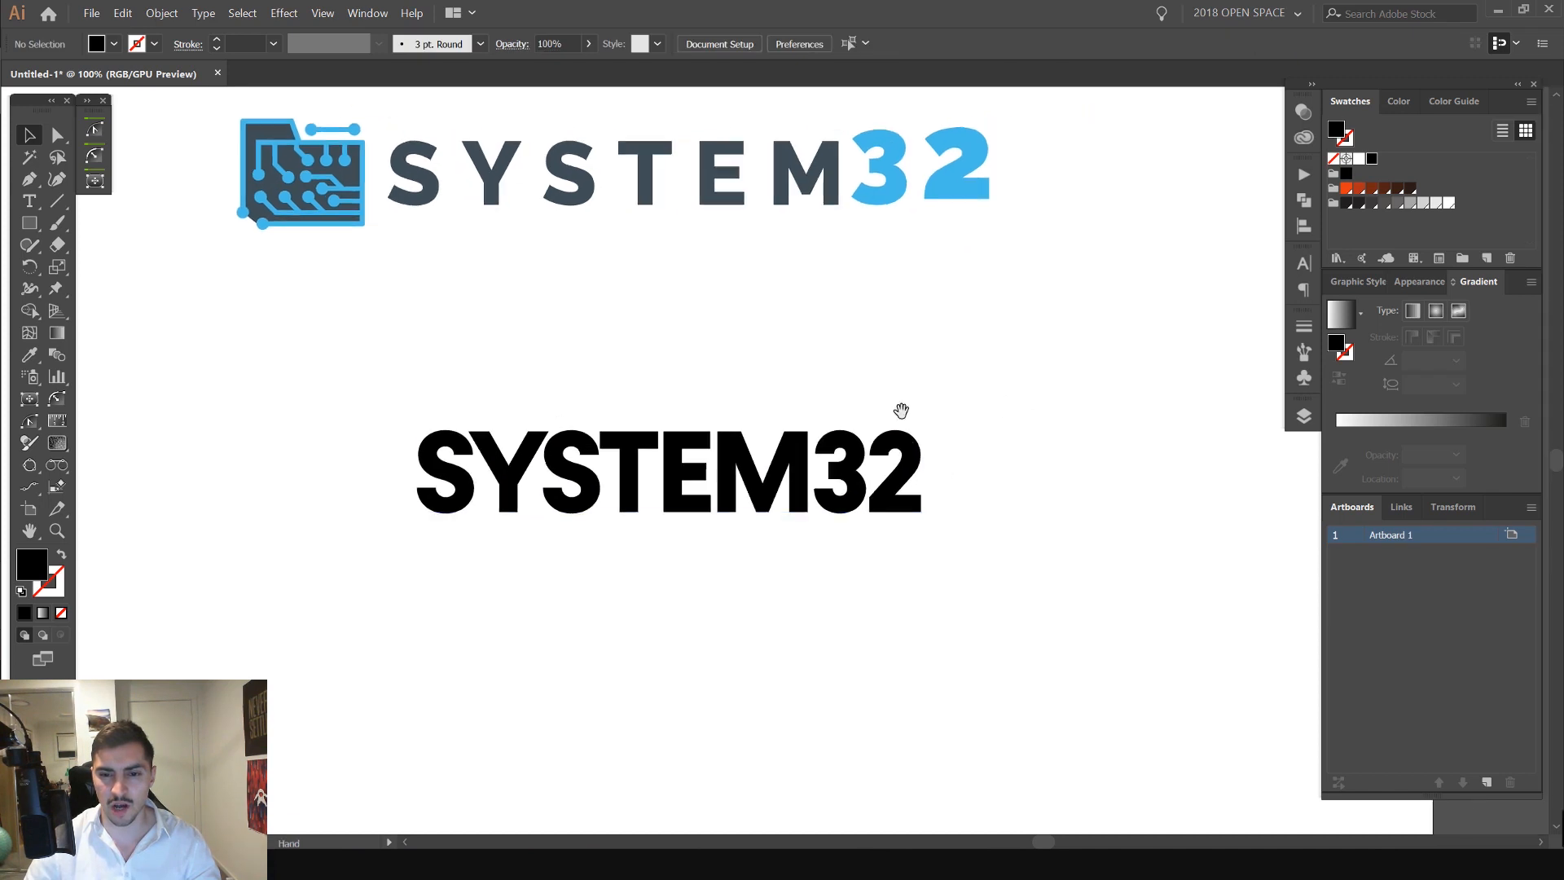
- Recolour the new SYSTEM32 text with the dark slate sampled from the original wordmark's letters
click(896, 440)
key(i)
click(808, 181)
key(v)
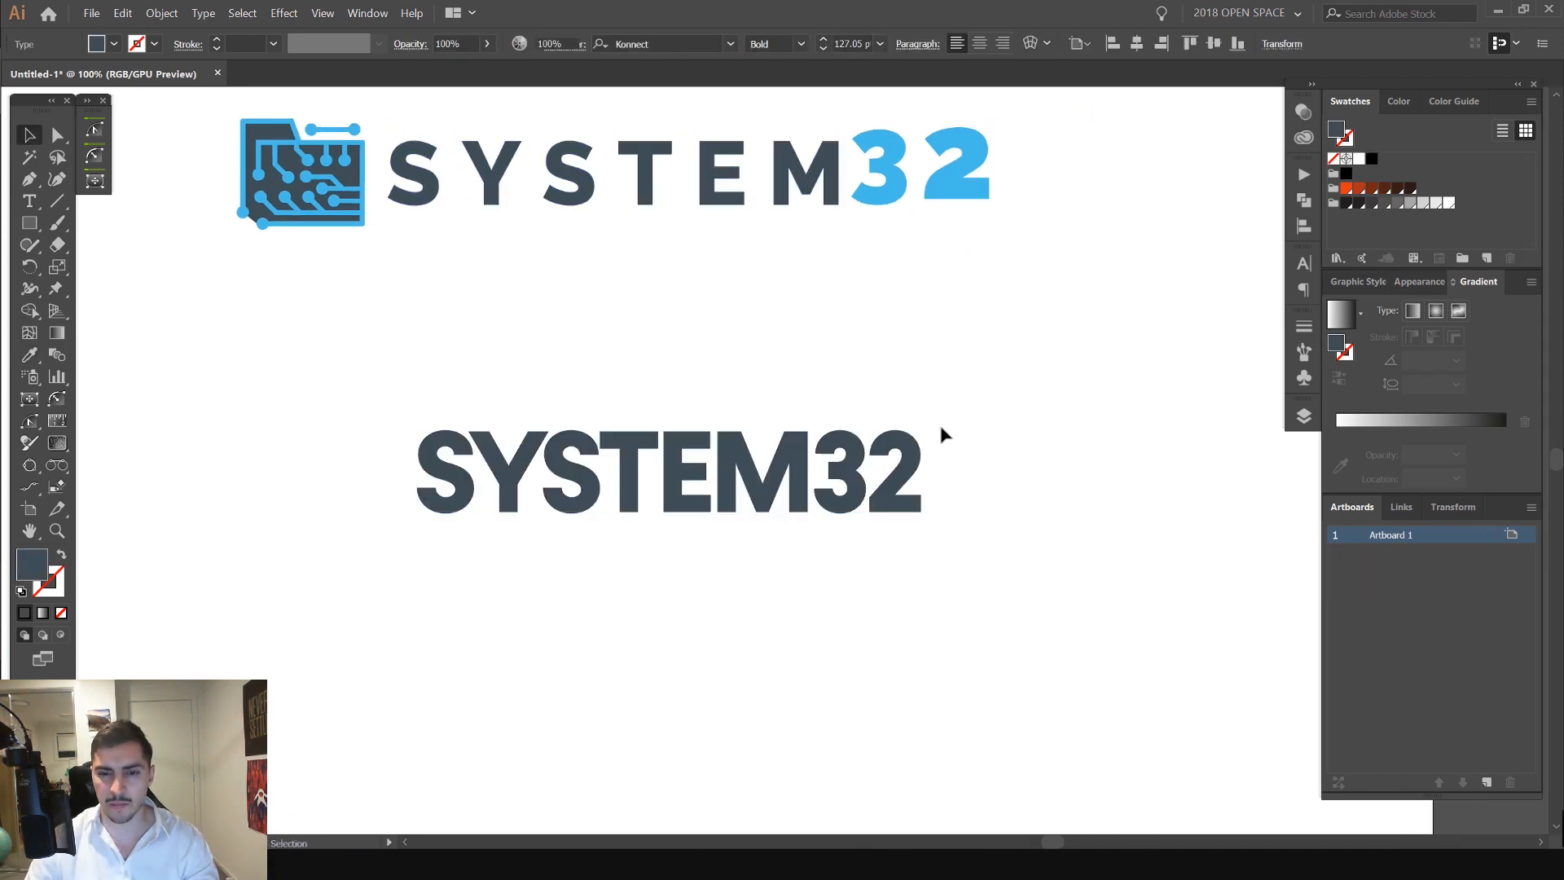
click(963, 412)
- Save the light blue of the original logo's numeral 2 as a new swatch
key(t)
key(y)
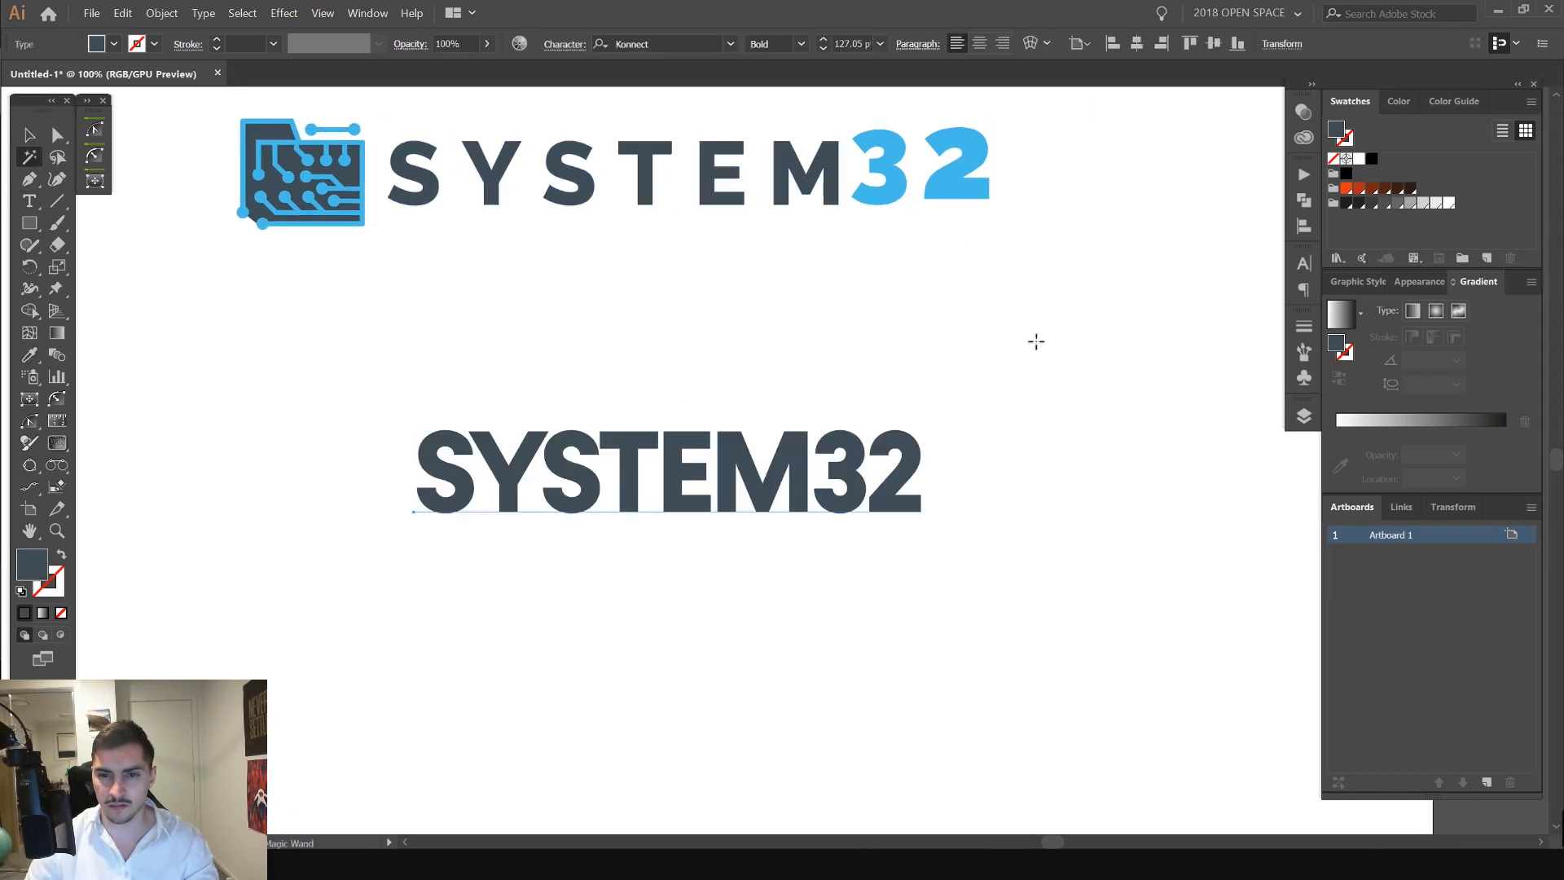
click(986, 194)
key(v)
click(985, 188)
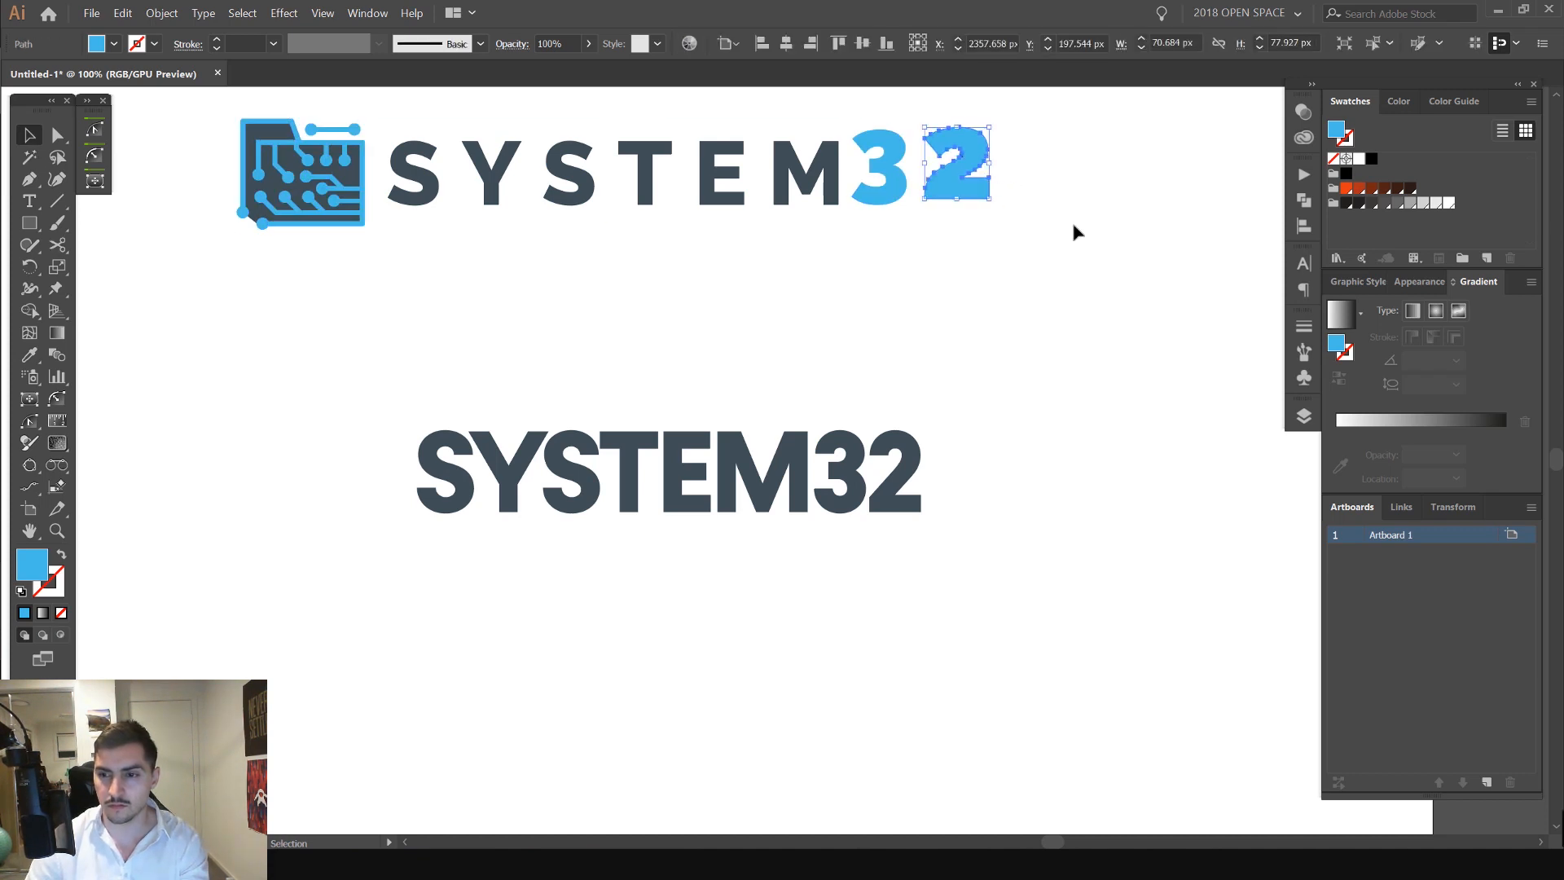
click(1488, 261)
key(Return)
click(1001, 440)
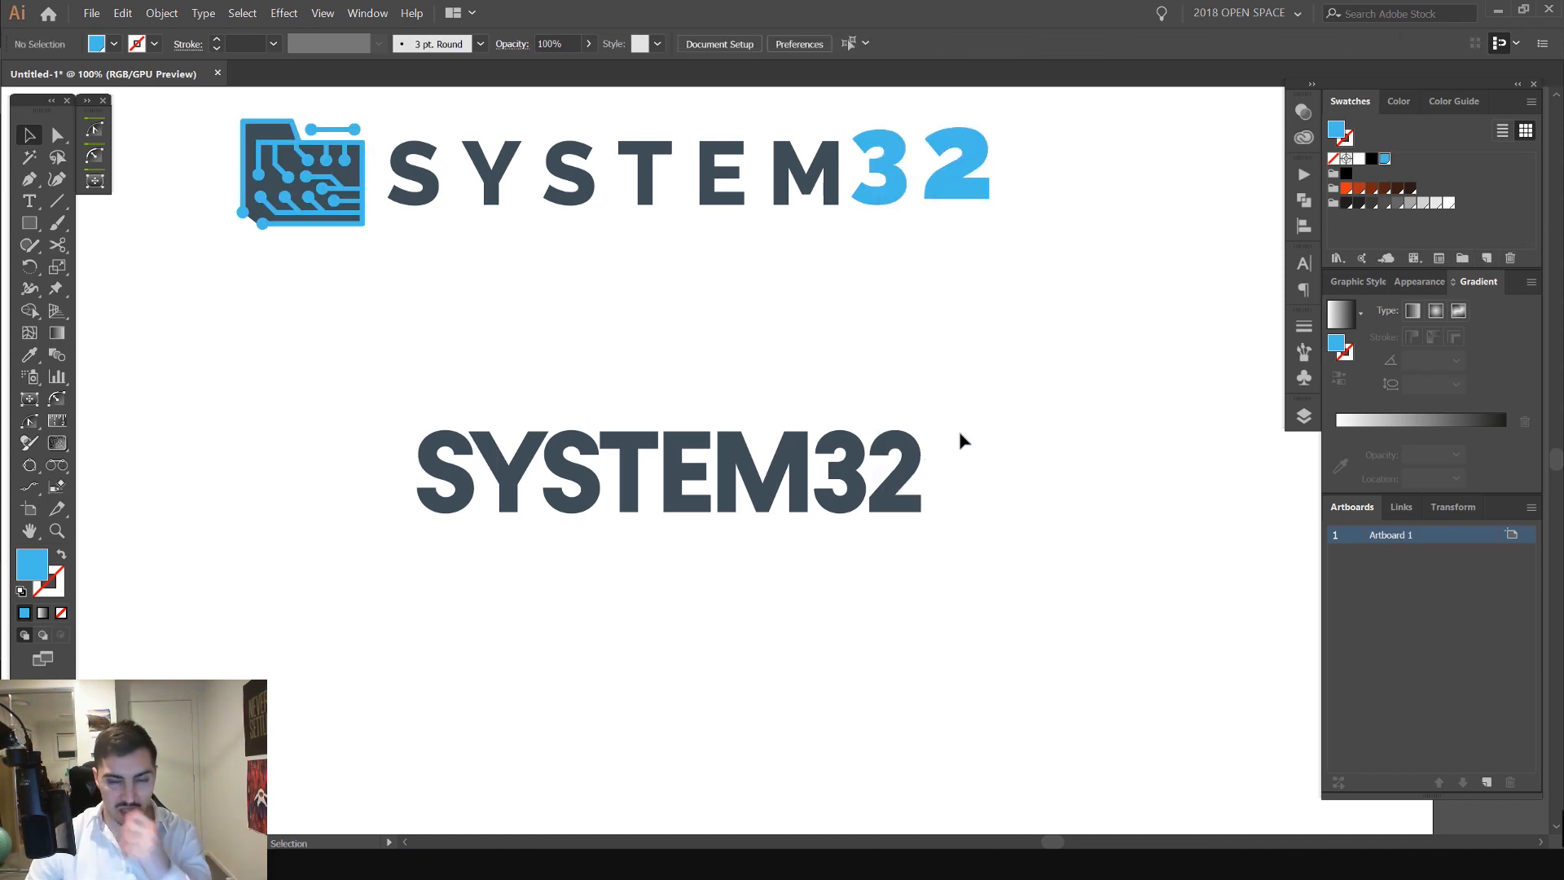
- Colour only the 32 in the new wordmark with the saved light blue swatch
key(a)
click(849, 479)
drag(815, 476, 924, 476)
click(1385, 159)
key(Escape)
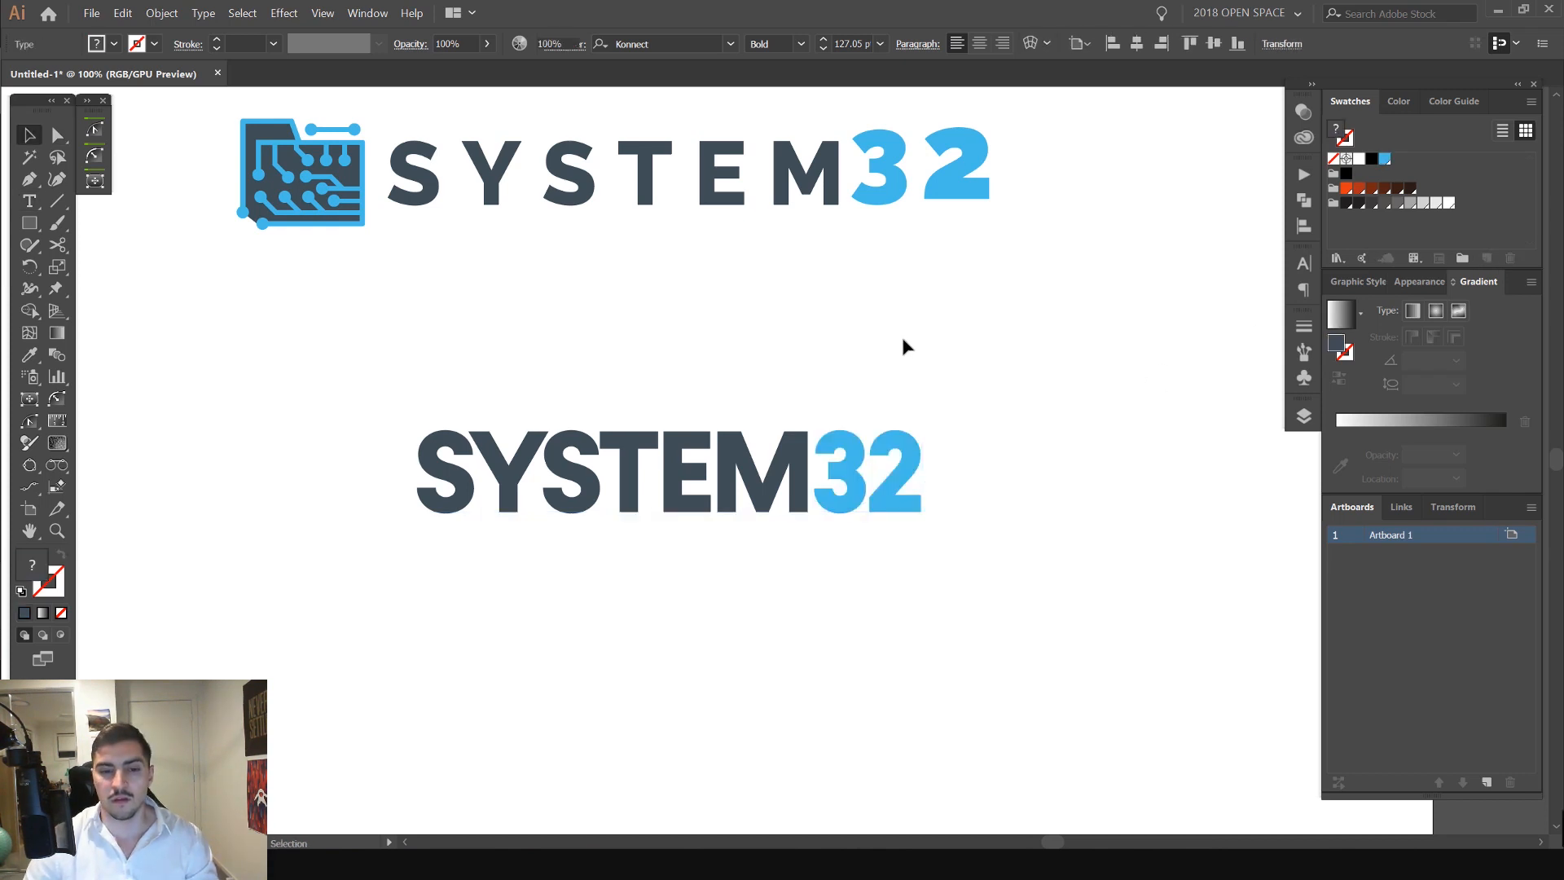
click(902, 340)
- Place a duplicate of the circuit-board folder icon beside the start of the new wordmark
scroll(902, 340, down, 2)
scroll(855, 342, up, 2)
drag(838, 343, 969, 391)
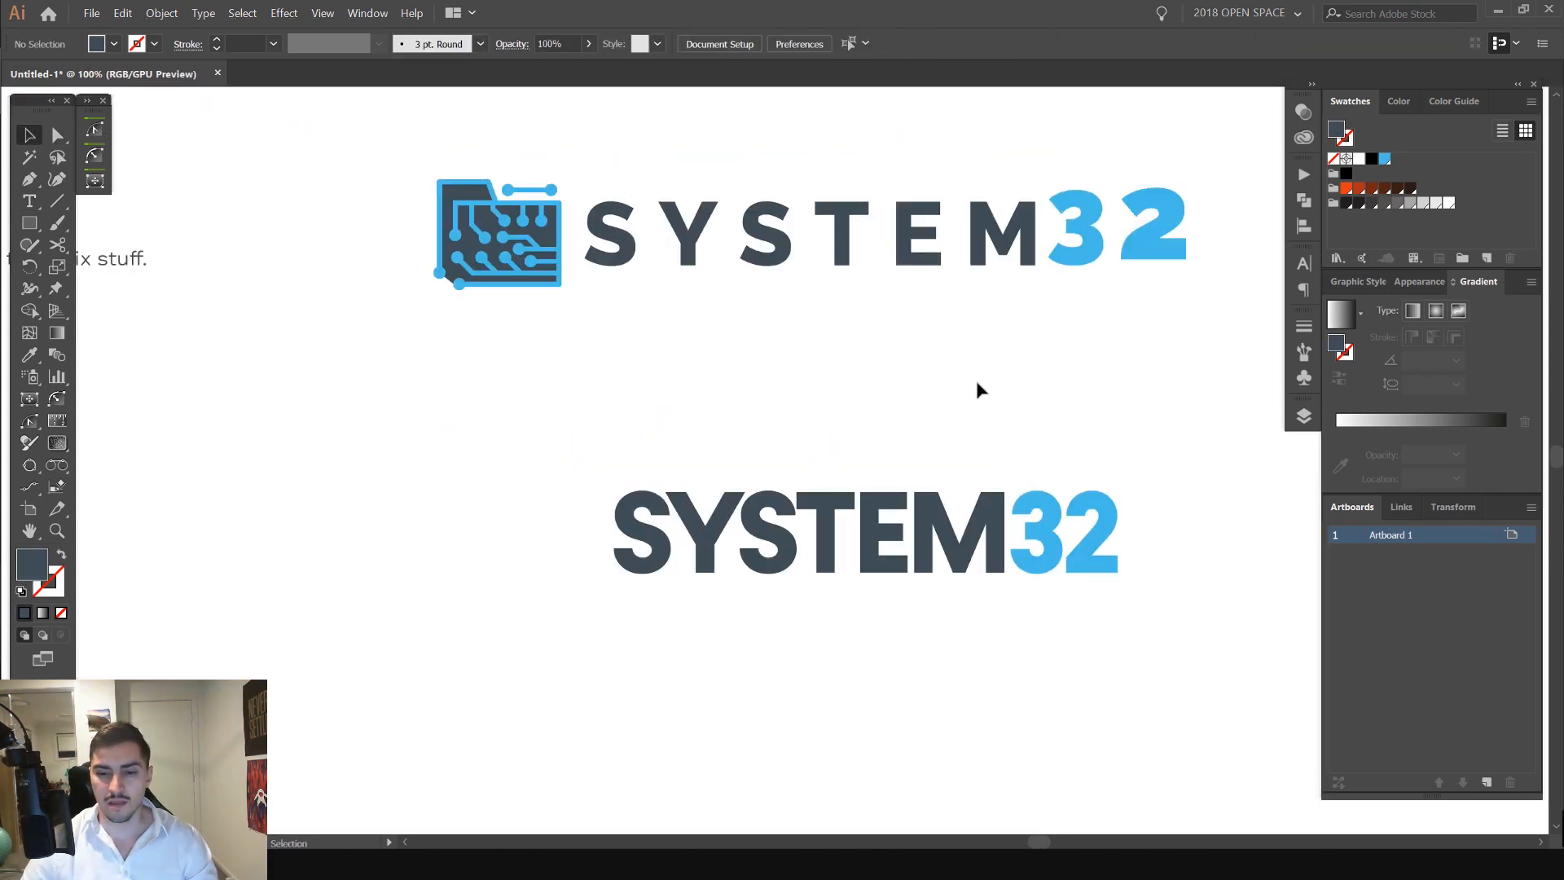
drag(525, 350, 551, 354)
drag(548, 181, 568, 576)
scroll(579, 477, up, 2)
click(577, 516)
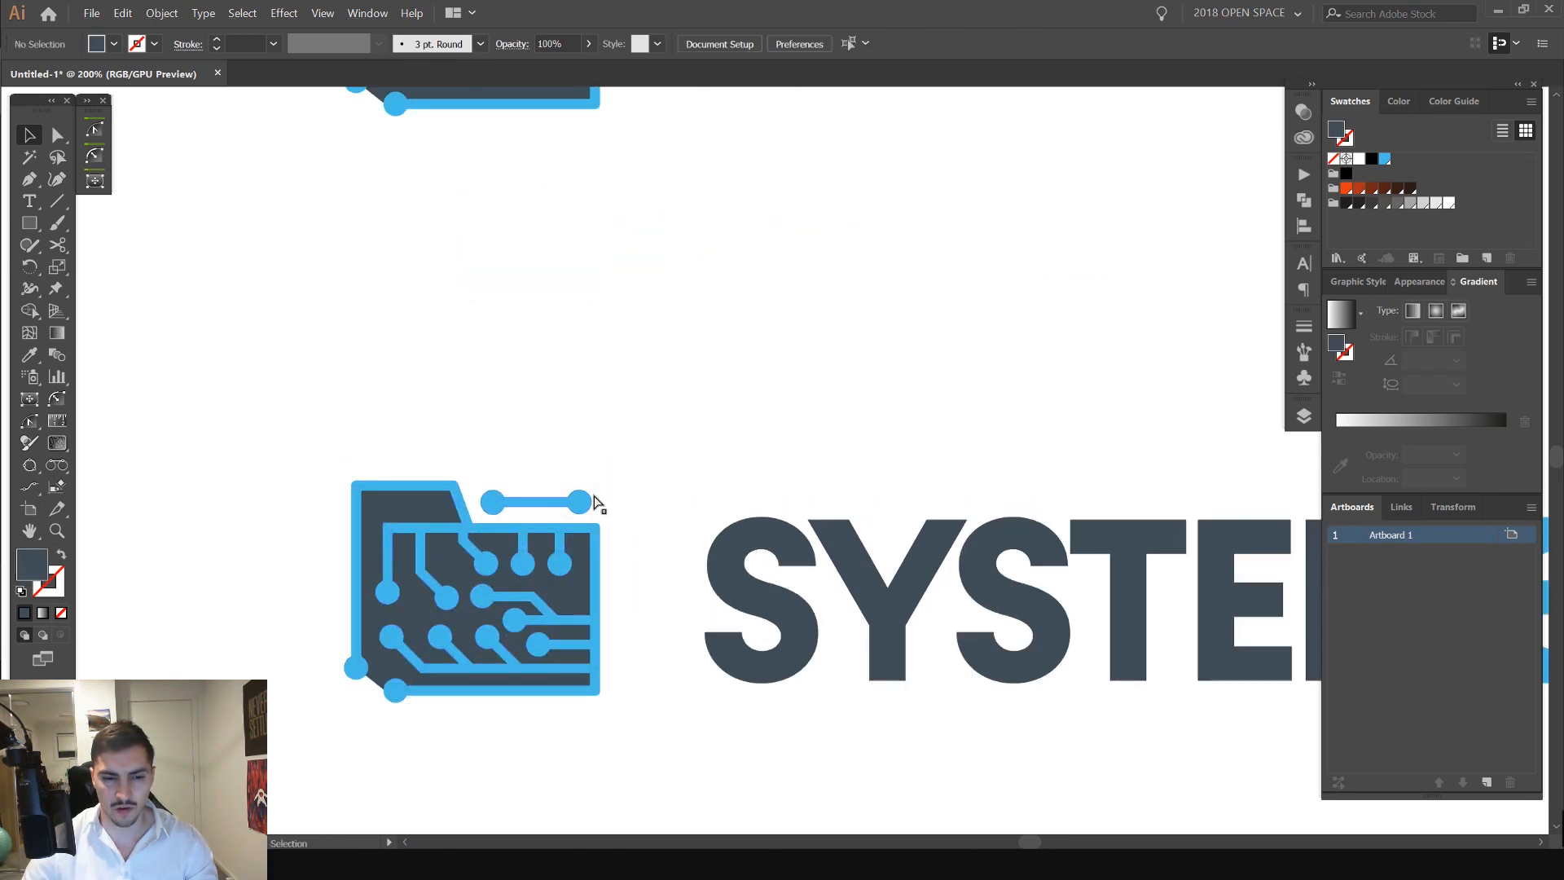
- Delete the separate blue connector bar with its two round ends above the duplicated folder
key(a)
drag(603, 481, 553, 514)
key(Delete)
key(Delete)
- Move the blue circuit lines off the dark folder shape to the empty space on its left
drag(600, 452, 774, 345)
key(v)
drag(700, 432, 369, 439)
click(523, 334)
scroll(674, 404, up, 5)
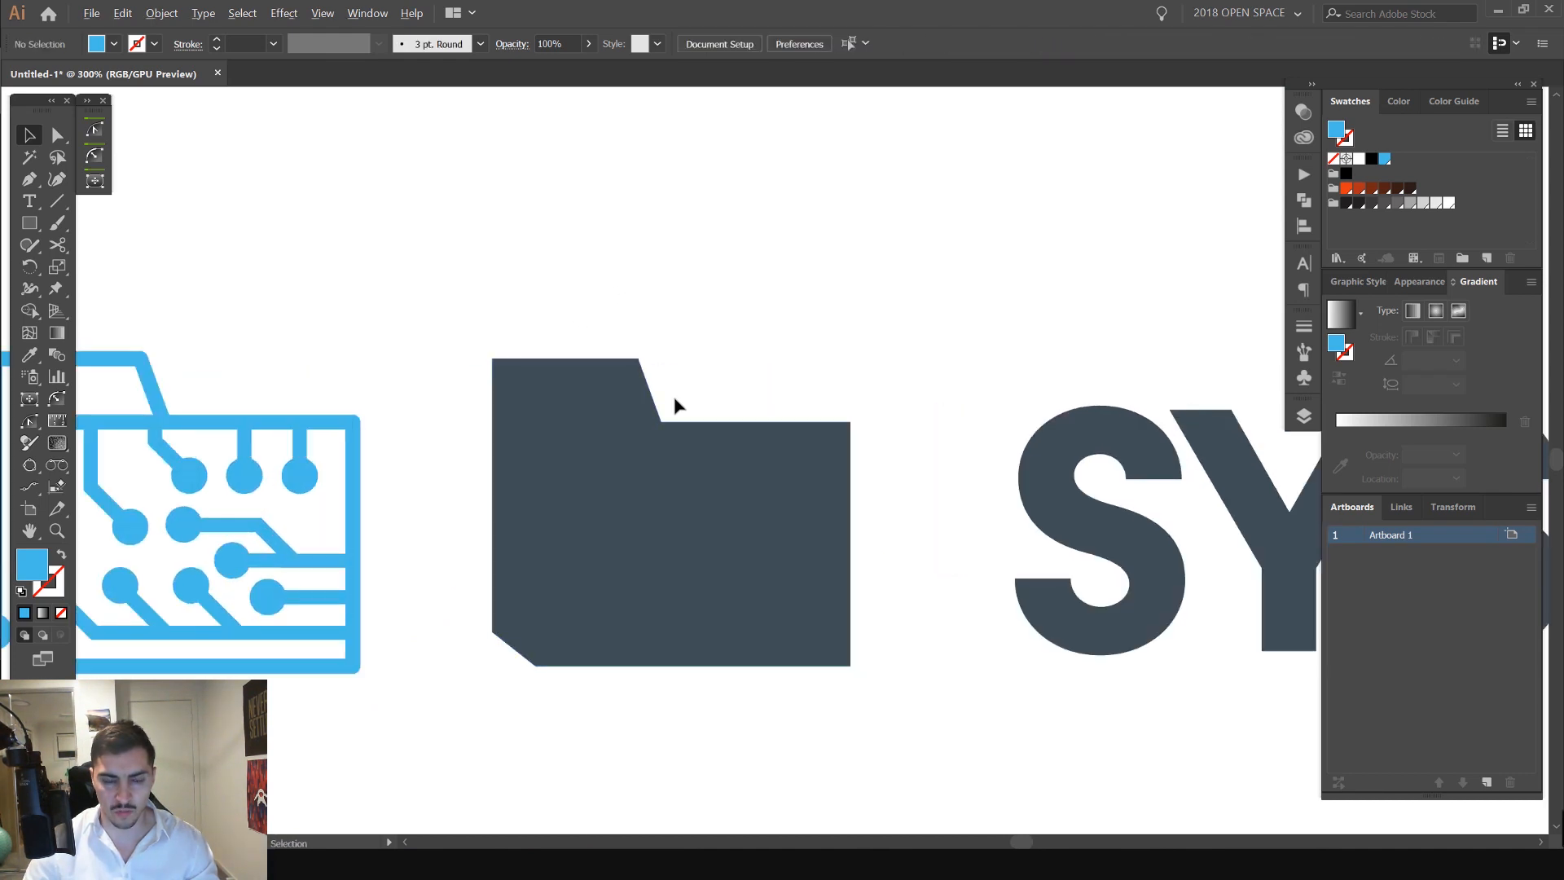
- Draw a blue triangular wedge with the Pen tool where the folder tab meets the body and adjust its anchor points
drag(731, 401, 838, 389)
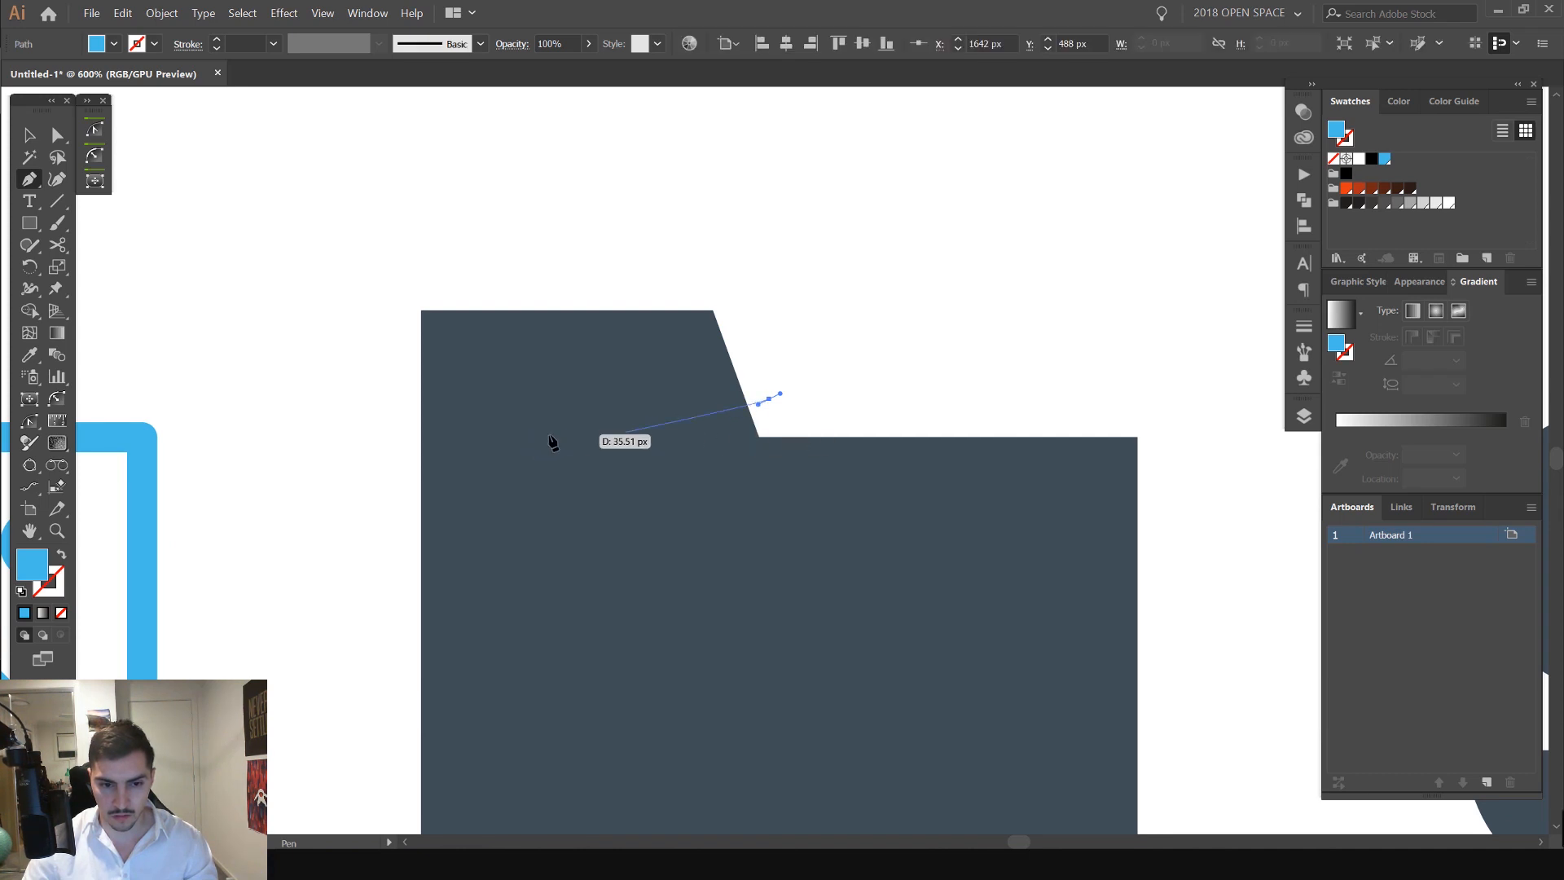
key(ctrl+z)
drag(835, 400, 1092, 383)
scroll(583, 437, up, 2)
key(a)
drag(588, 461, 444, 461)
drag(1091, 384, 977, 367)
key(ctrl+z)
key(Up)
key(Up)
scroll(1142, 369, down, 1)
key(Down)
- Cut off the part of the wedge beyond the folder tab's slanted edge with the Shape Builder tool
key(v)
shift+click(746, 486)
key(shift+m)
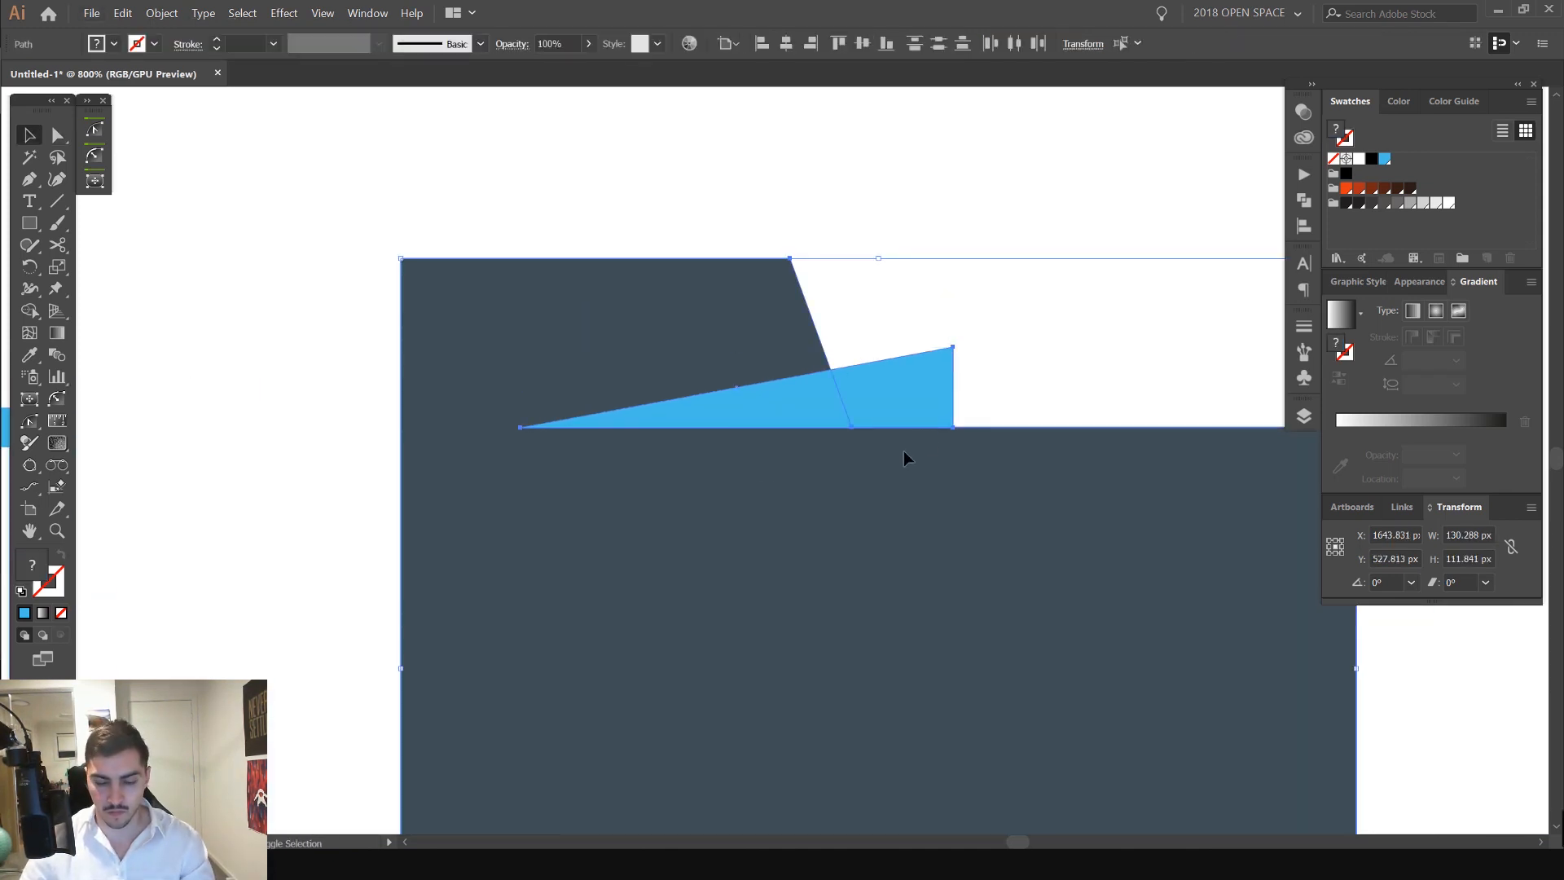
alt+click(914, 396)
- Try filling the trimmed wedge with the folder's dark slate and then with white
key(a)
click(963, 339)
click(847, 426)
key(i)
click(967, 427)
scroll(977, 382, down, 4)
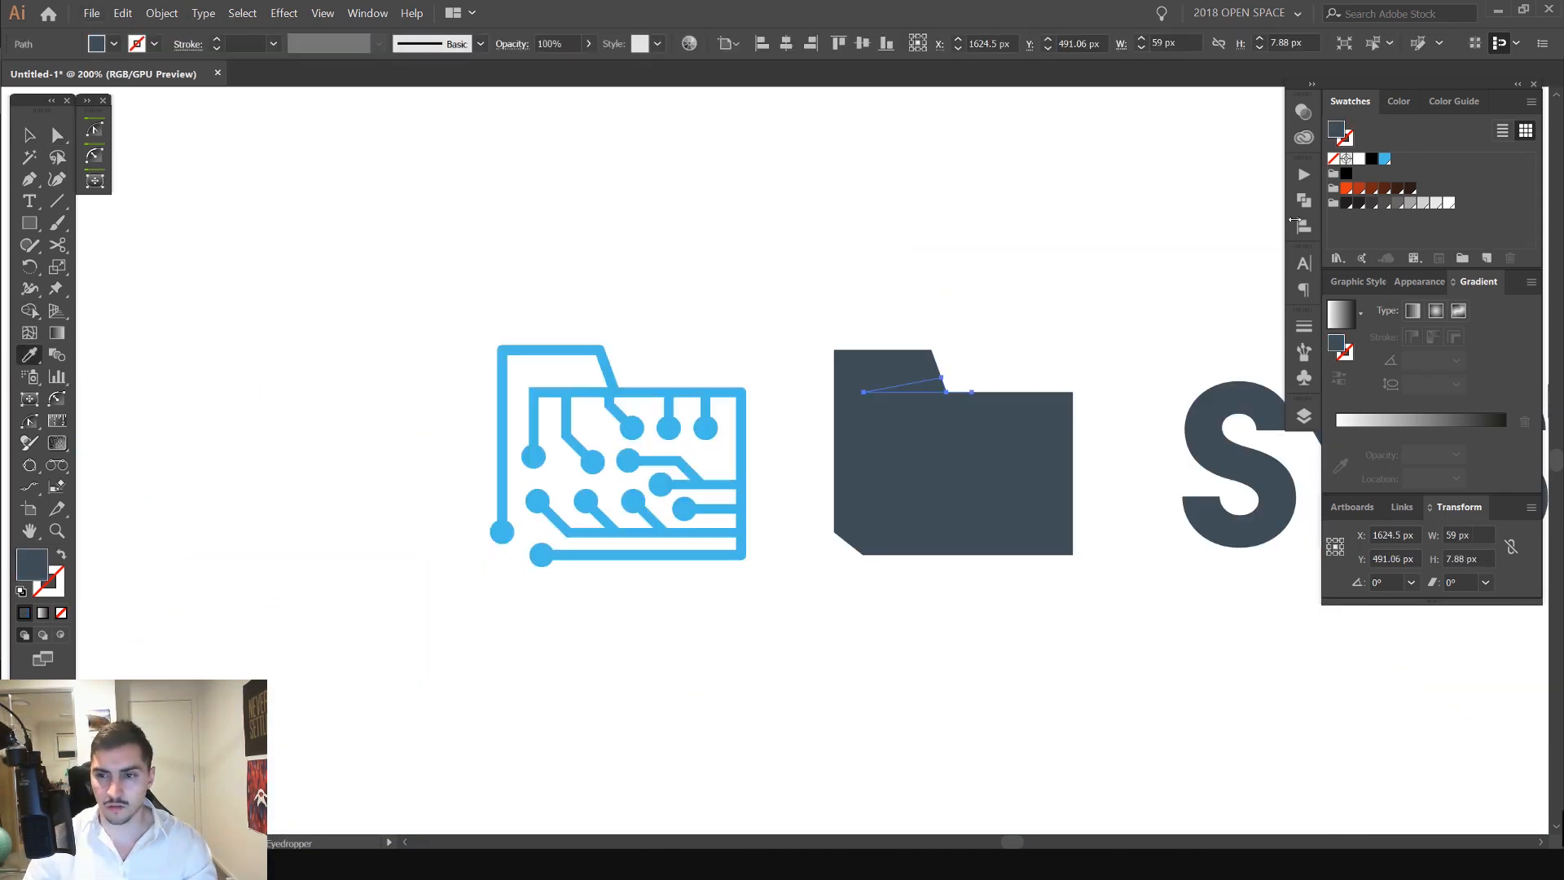
click(1040, 214)
drag(941, 255, 759, 308)
scroll(834, 260, down, 2)
key(v)
click(834, 259)
scroll(834, 259, down, 3)
scroll(852, 261, up, 6)
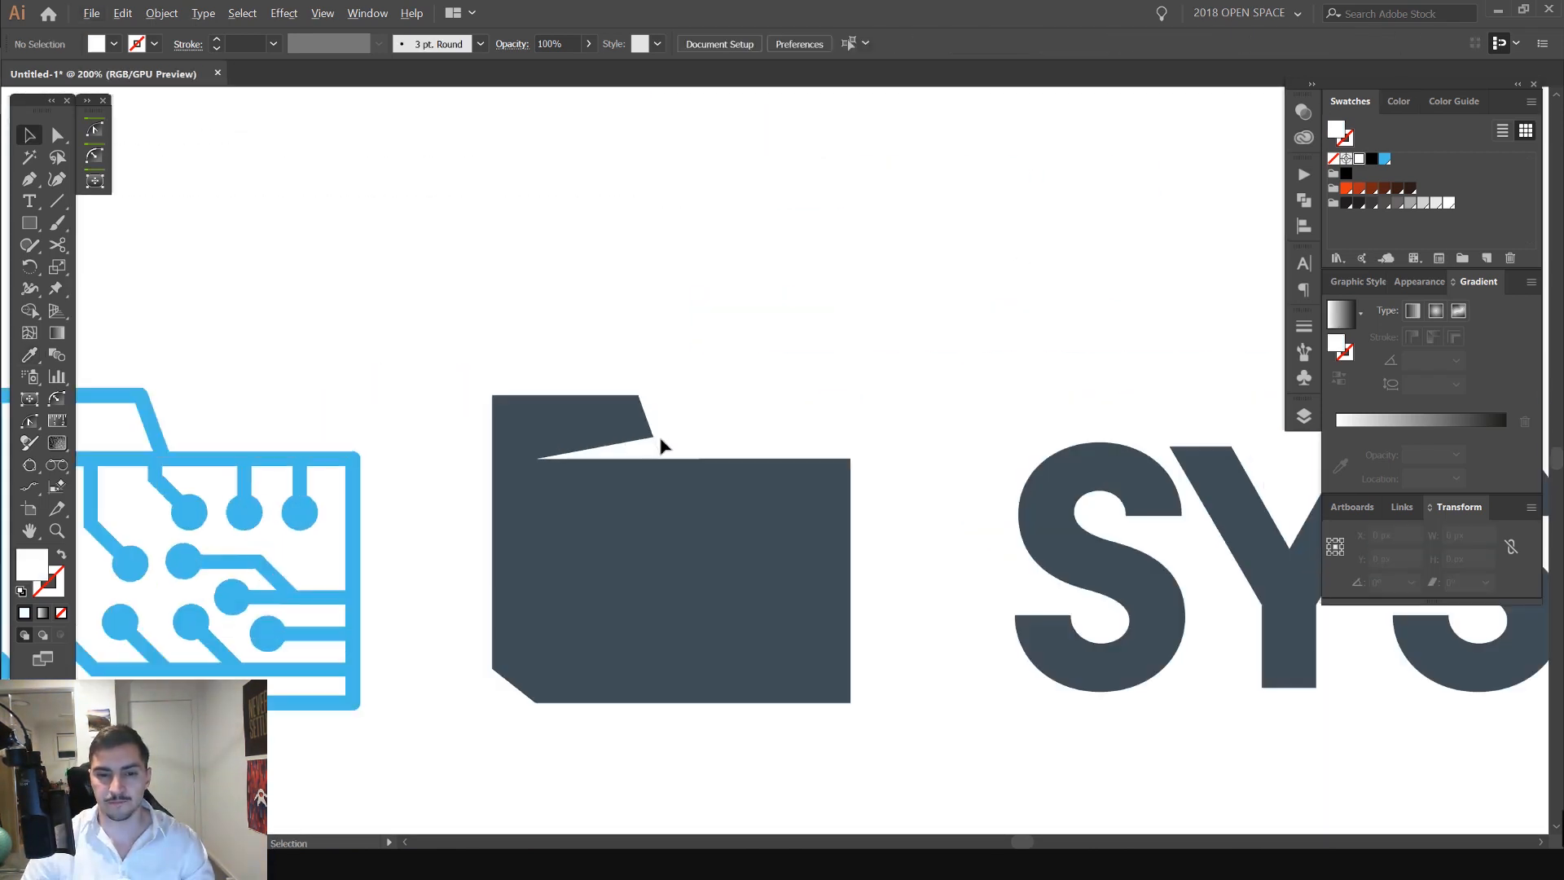
- Isolate the wedge, delete its stray anchor point beyond the tab and join the path closed
click(629, 447)
key(a)
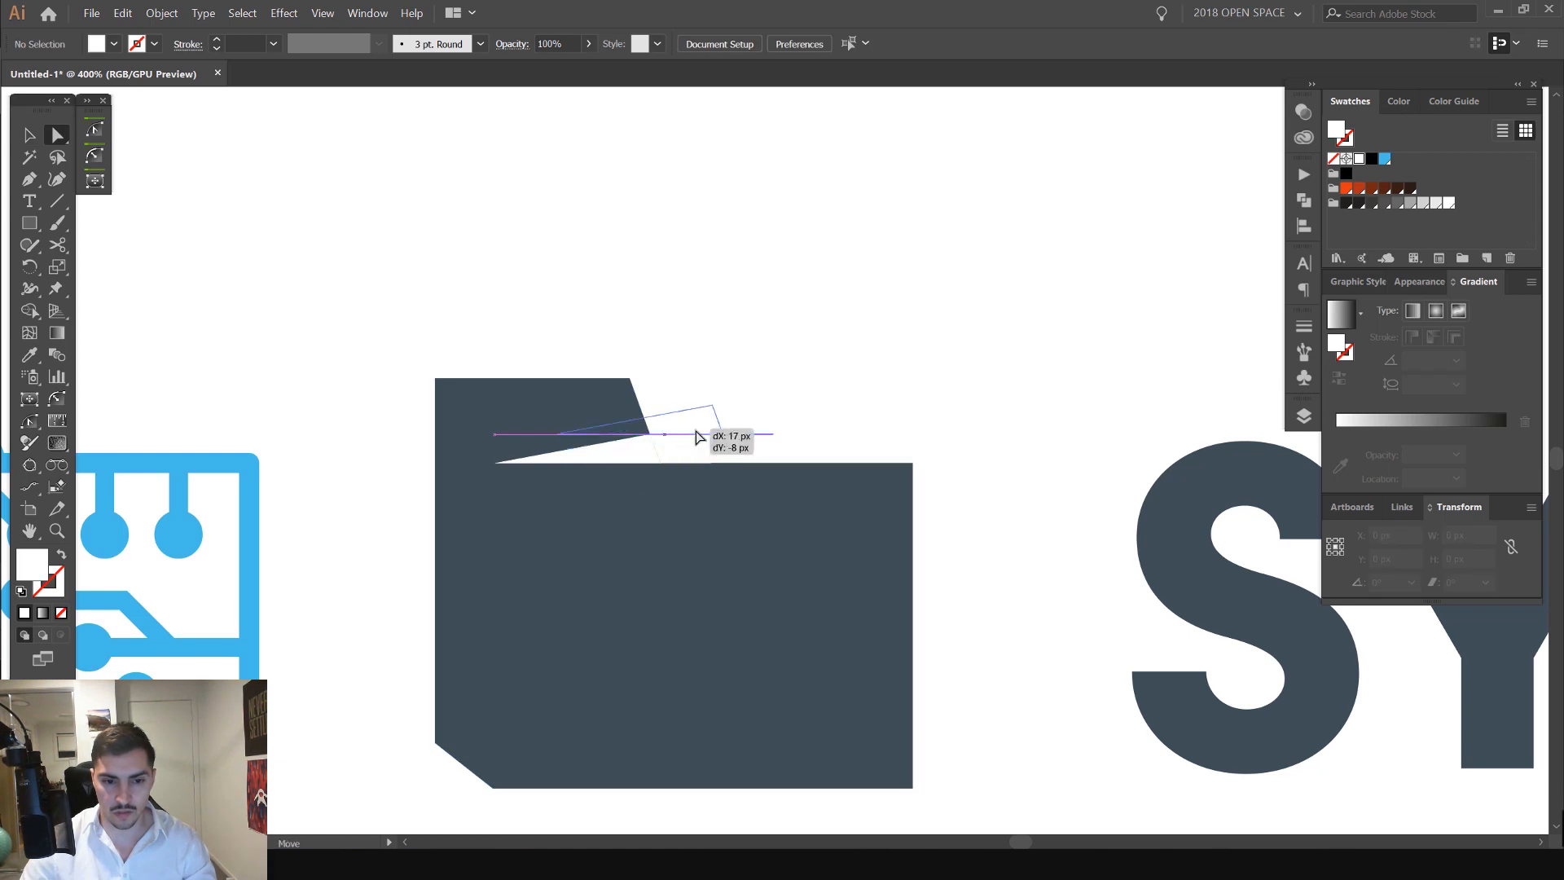
scroll(684, 454, up, 2)
scroll(682, 455, up, 1)
key(v)
double_click(550, 454)
key(a)
drag(808, 466, 745, 545)
key(Delete)
key(ctrl+j)
key(Escape)
- Fill the wedge with the folder's dark slate and set it to Multiply at 60% opacity as a shadow
key(i)
click(730, 538)
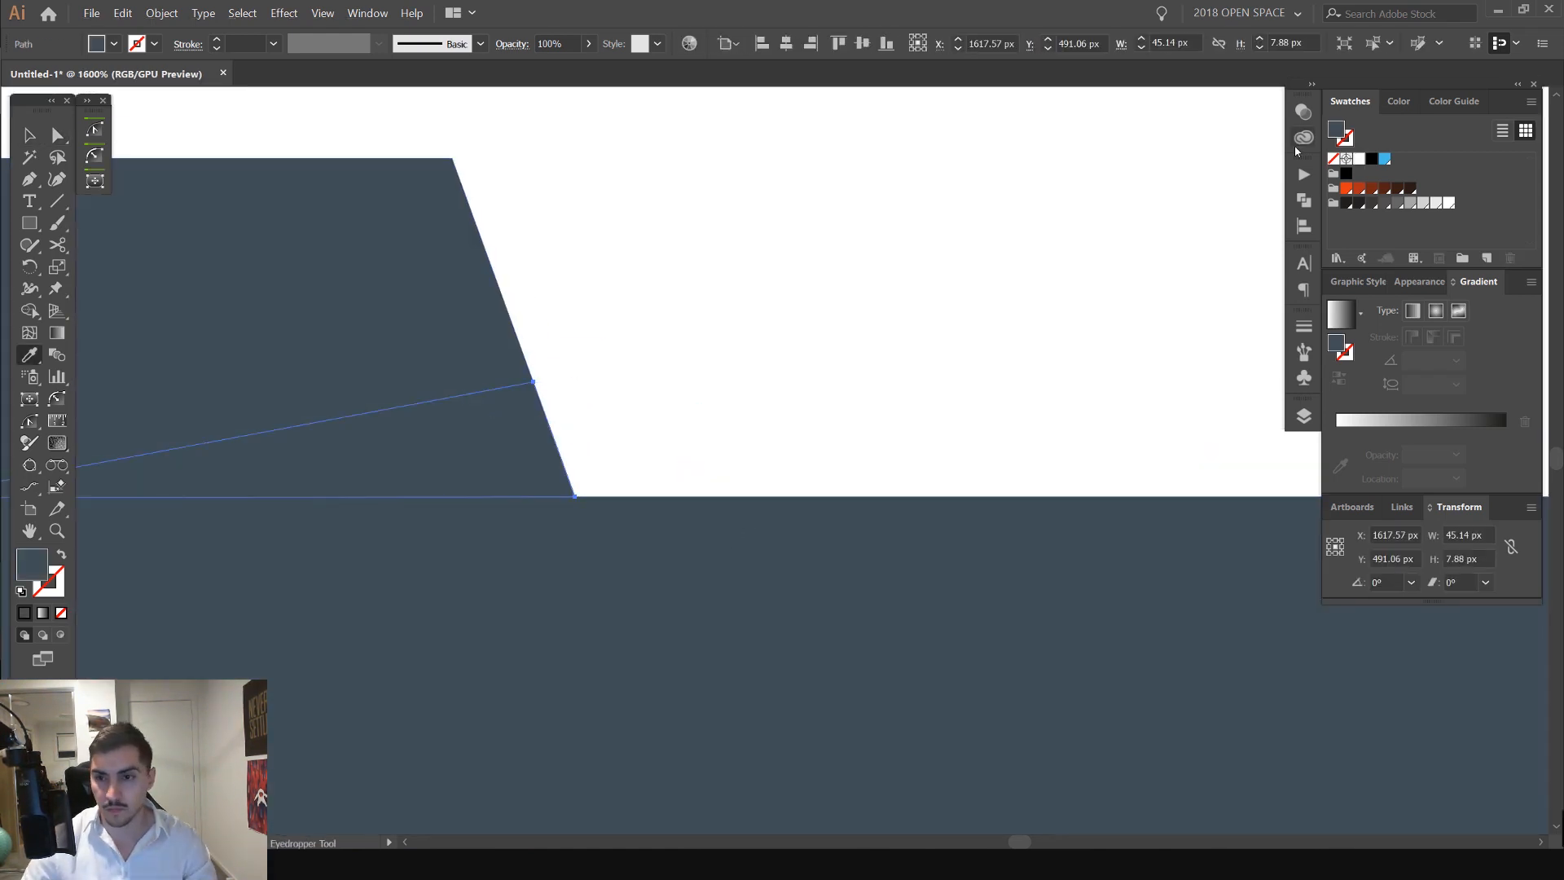
click(1304, 113)
click(1143, 132)
click(1131, 202)
scroll(880, 192, down, 4)
key(v)
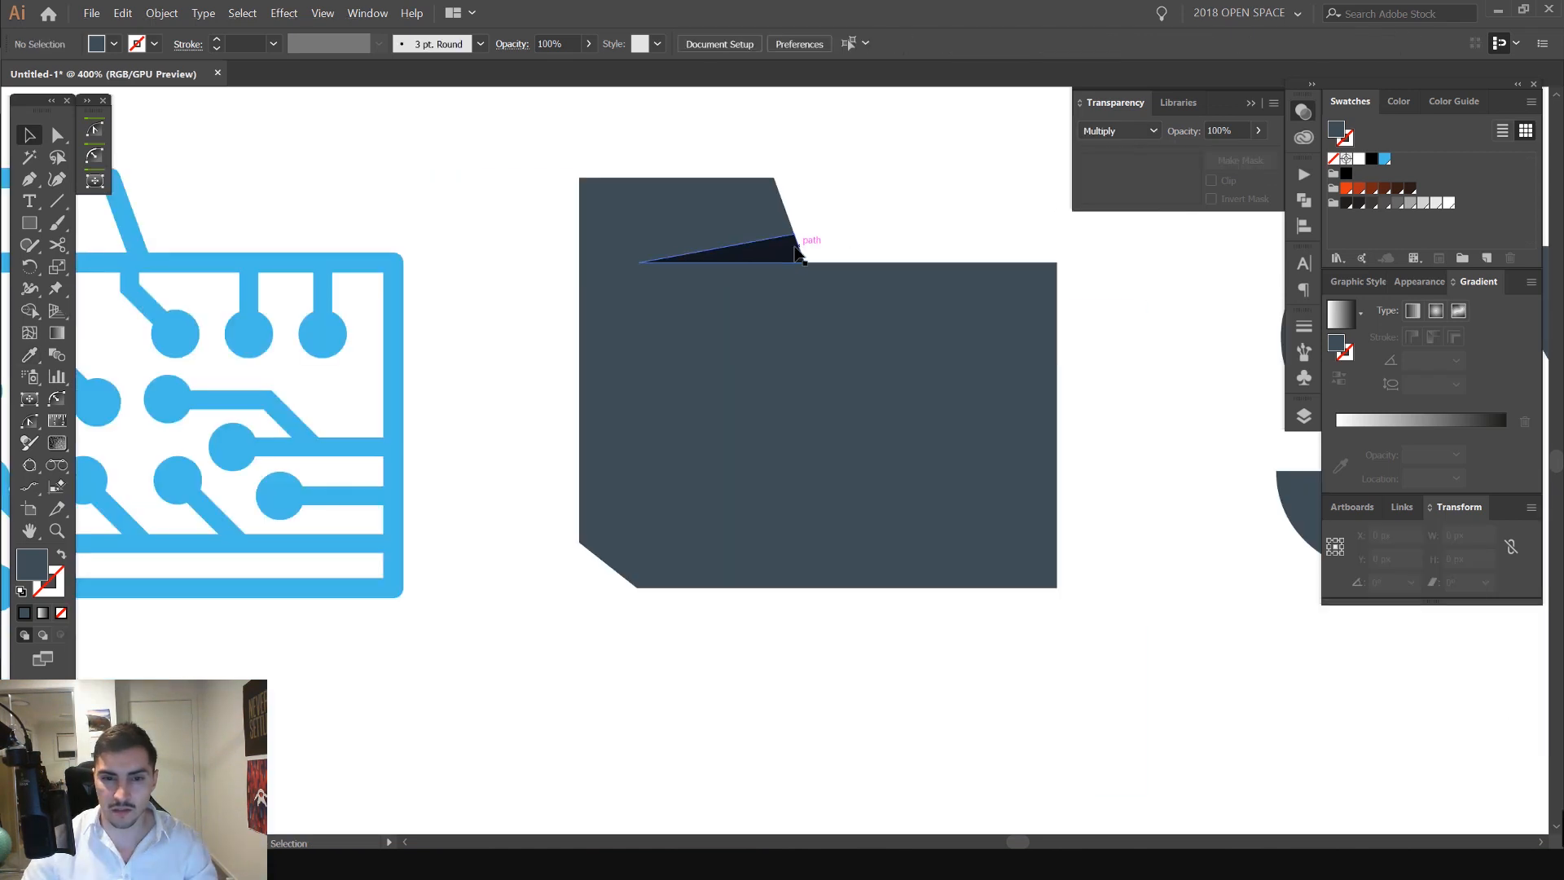
click(911, 169)
scroll(866, 314, down, 5)
scroll(814, 456, up, 5)
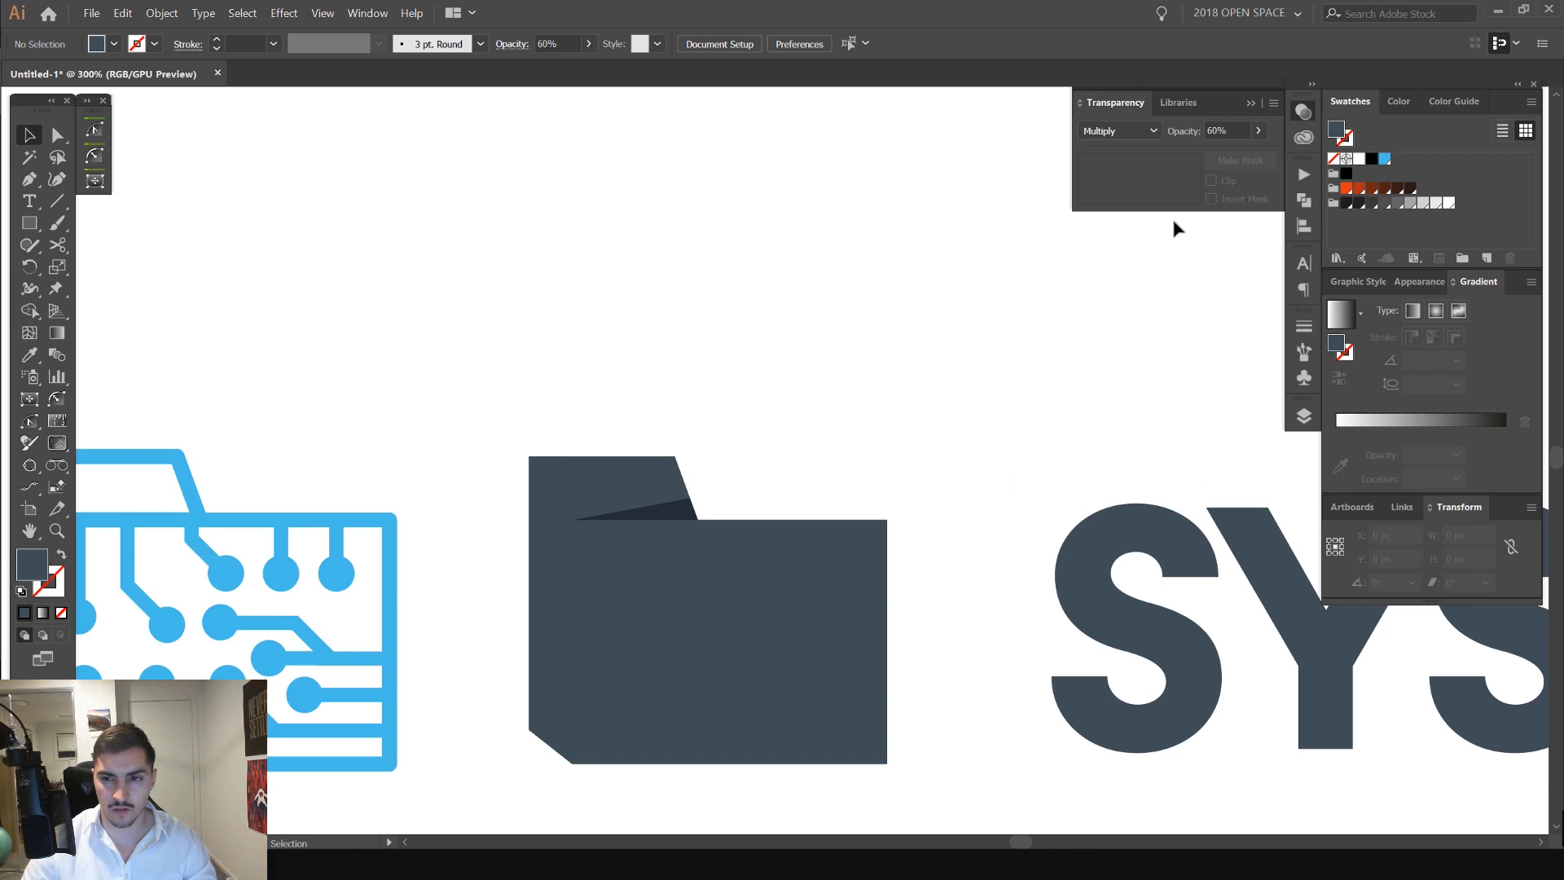
click(1310, 118)
- Place a copy of the blue circuit icon in the empty area beneath the original
drag(399, 474, 861, 245)
click(738, 393)
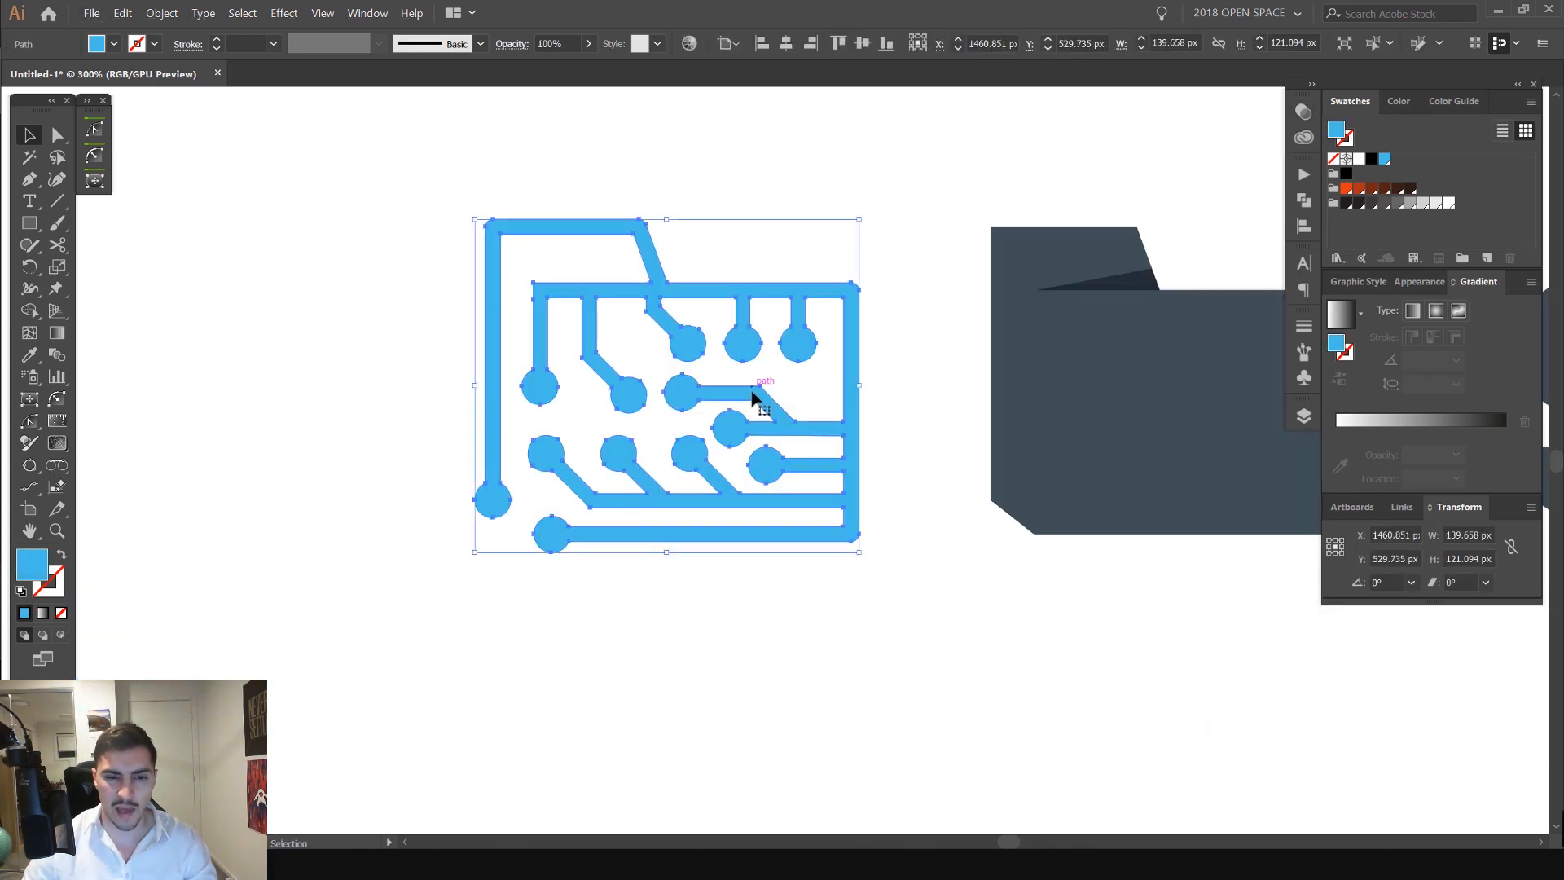
scroll(771, 357, down, 2)
drag(780, 359, 336, 218)
scroll(775, 548, up, 2)
click(761, 441)
- Delete the anchor points that form the outer folder outline and upper frame of the copied circuit icon
key(a)
click(419, 408)
mouse_move(443, 544)
mouse_down()
mouse_move(513, 674)
mouse_move(524, 663)
mouse_up()
key(Delete)
drag(758, 297, 481, 464)
key(Delete)
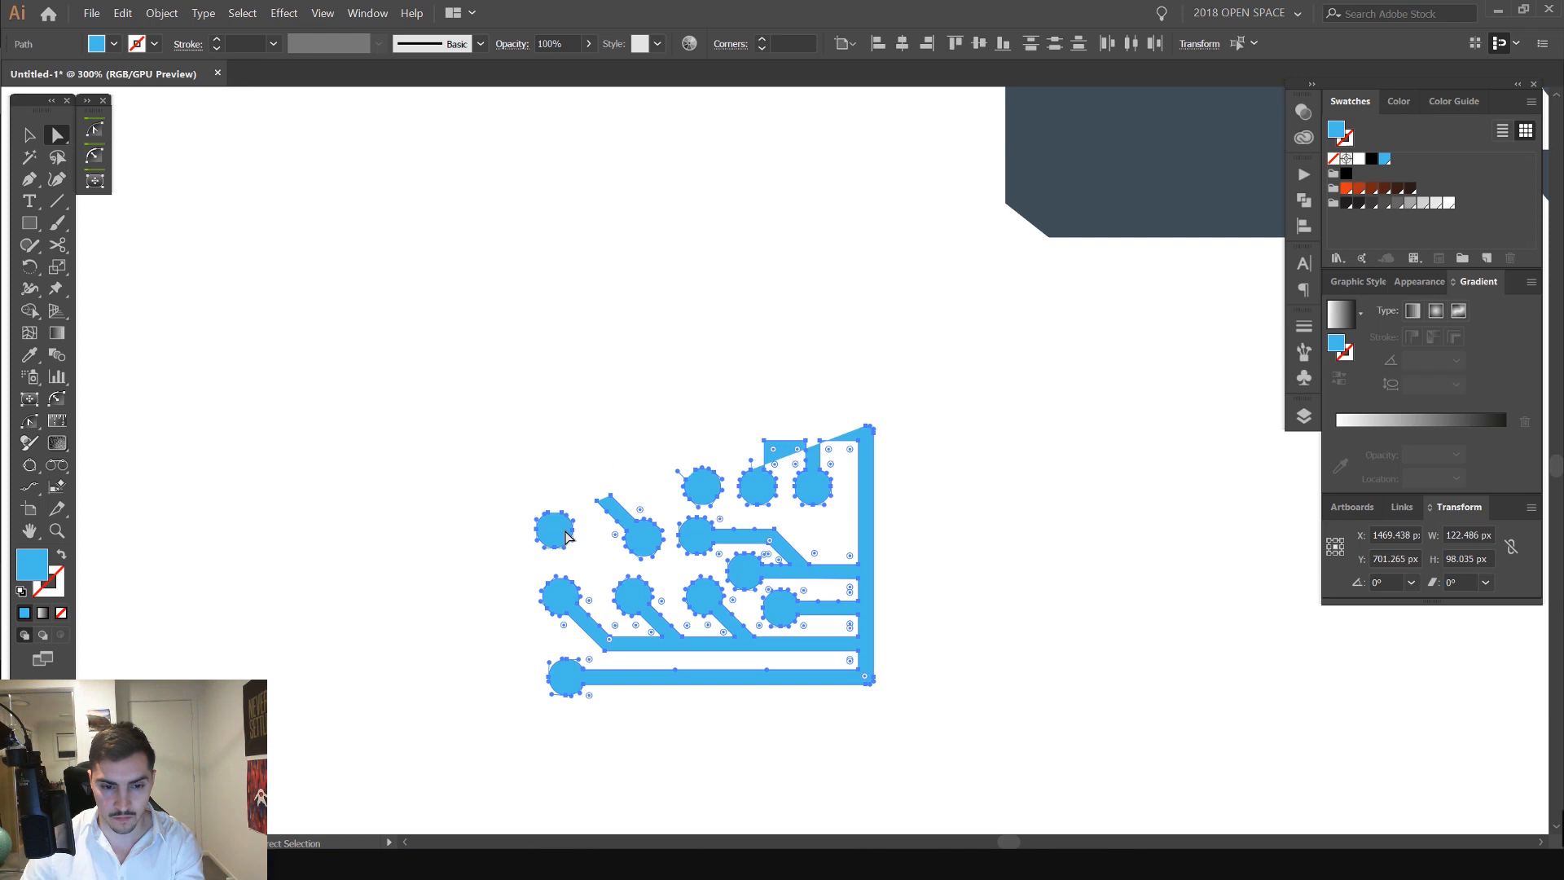
- Delete the remaining upper nodes and their traces from the copied circuit icon
drag(663, 560, 664, 562)
key(Delete)
drag(982, 398, 673, 498)
key(Delete)
drag(575, 466, 652, 515)
key(Delete)
- Remove the stray points, detach the two-node forked branch from the vertical bar and join its path closed
drag(922, 483, 813, 515)
scroll(866, 589, up, 3)
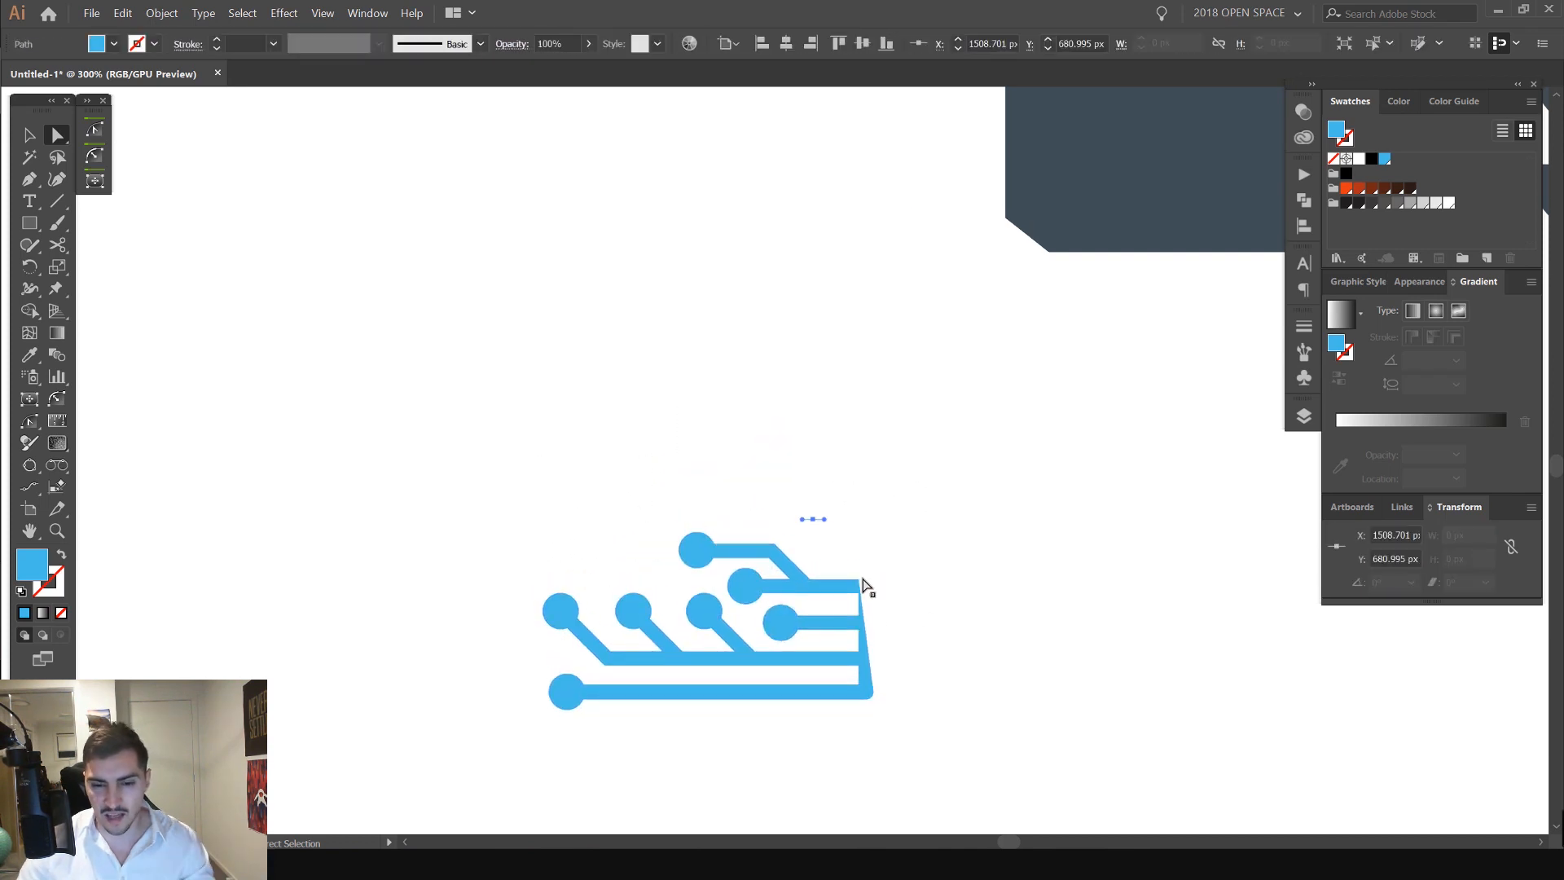
drag(829, 618, 830, 619)
key(Delete)
drag(890, 520, 824, 597)
key(ctrl+j)
- Move the forked branch onto the slate folder and enlarge it to about 97 px wide, ending at the folder's right edge
scroll(924, 574, down, 4)
key(v)
drag(701, 607, 828, 527)
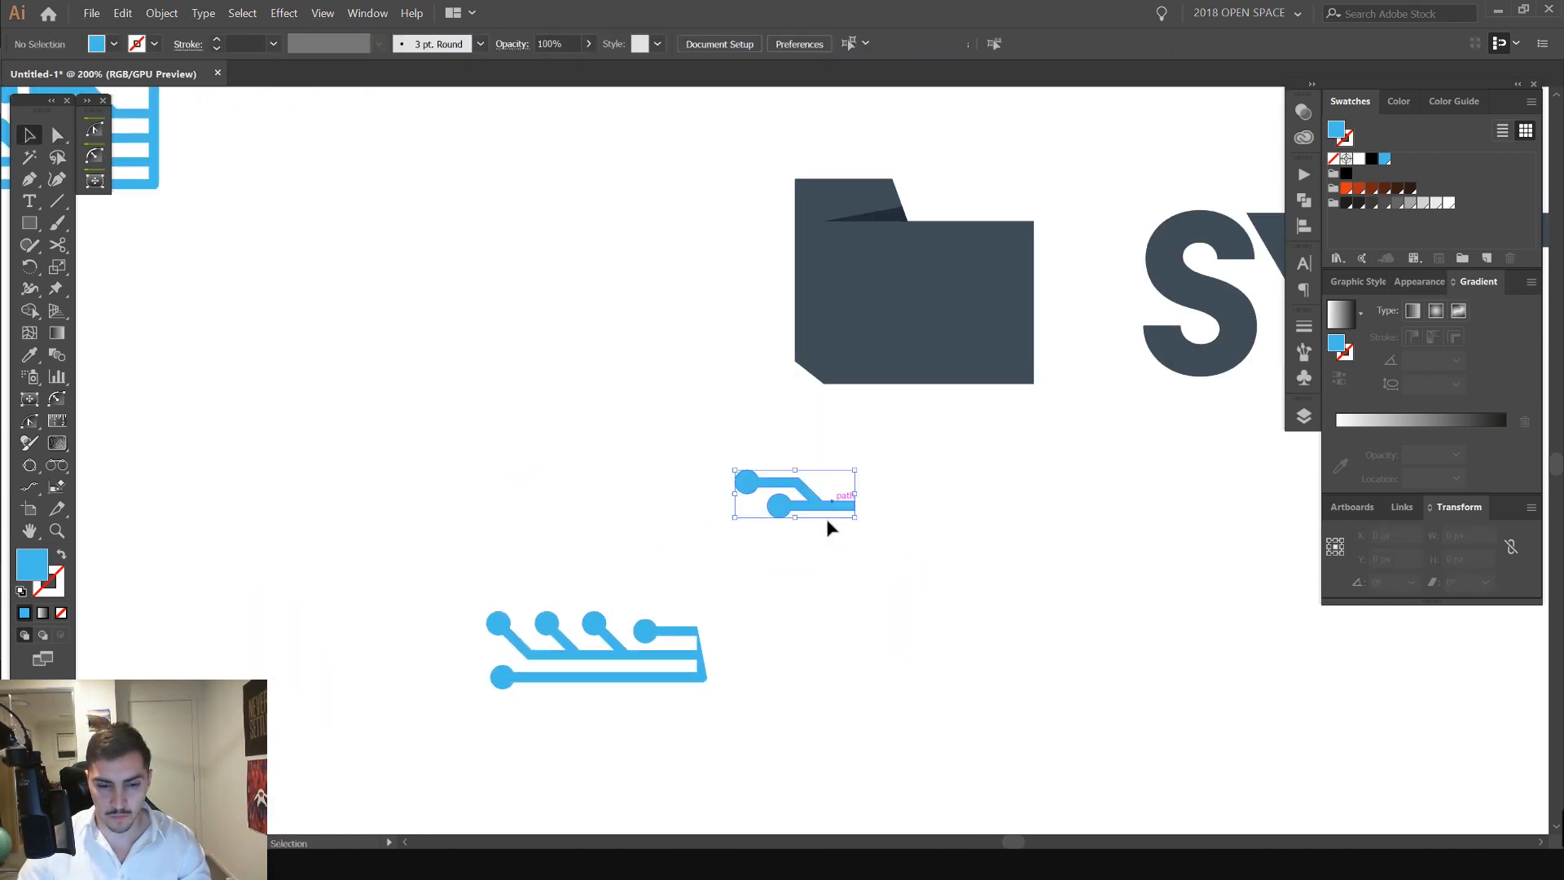
scroll(848, 521, up, 2)
drag(619, 603, 978, 217)
scroll(815, 309, up, 2)
drag(761, 332, 644, 330)
- Try duplicating the forked branch downward, flipping the copy vertically and placing it below the original
click(978, 545)
drag(957, 373, 957, 474)
click(1531, 507)
click(1384, 539)
key(ctrl+z)
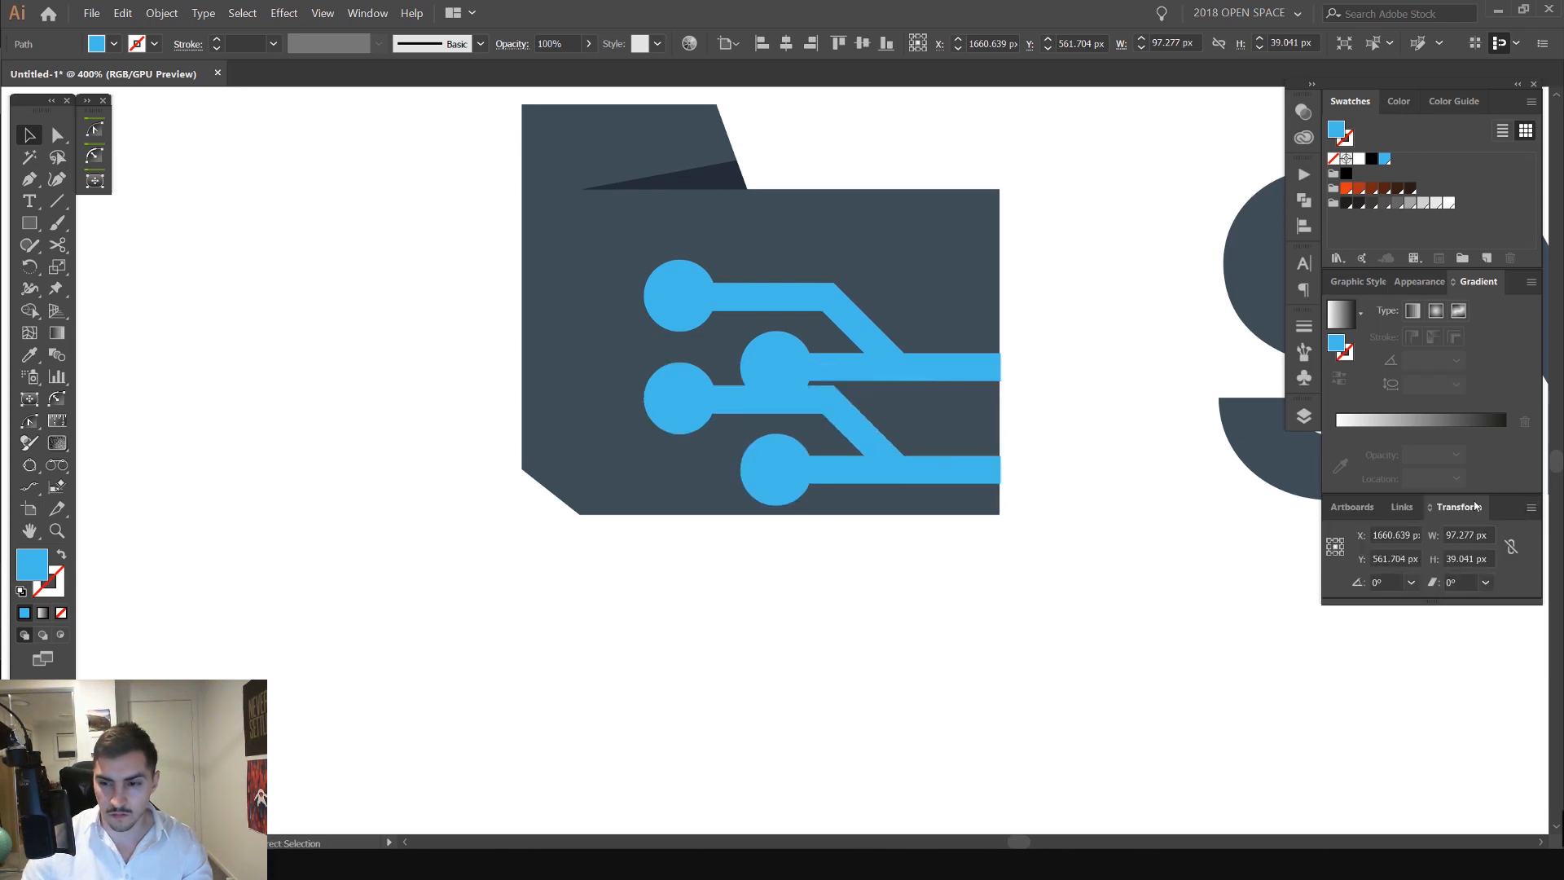
click(1532, 506)
click(1385, 544)
drag(887, 372, 888, 332)
click(931, 407)
drag(877, 417, 893, 607)
click(728, 630)
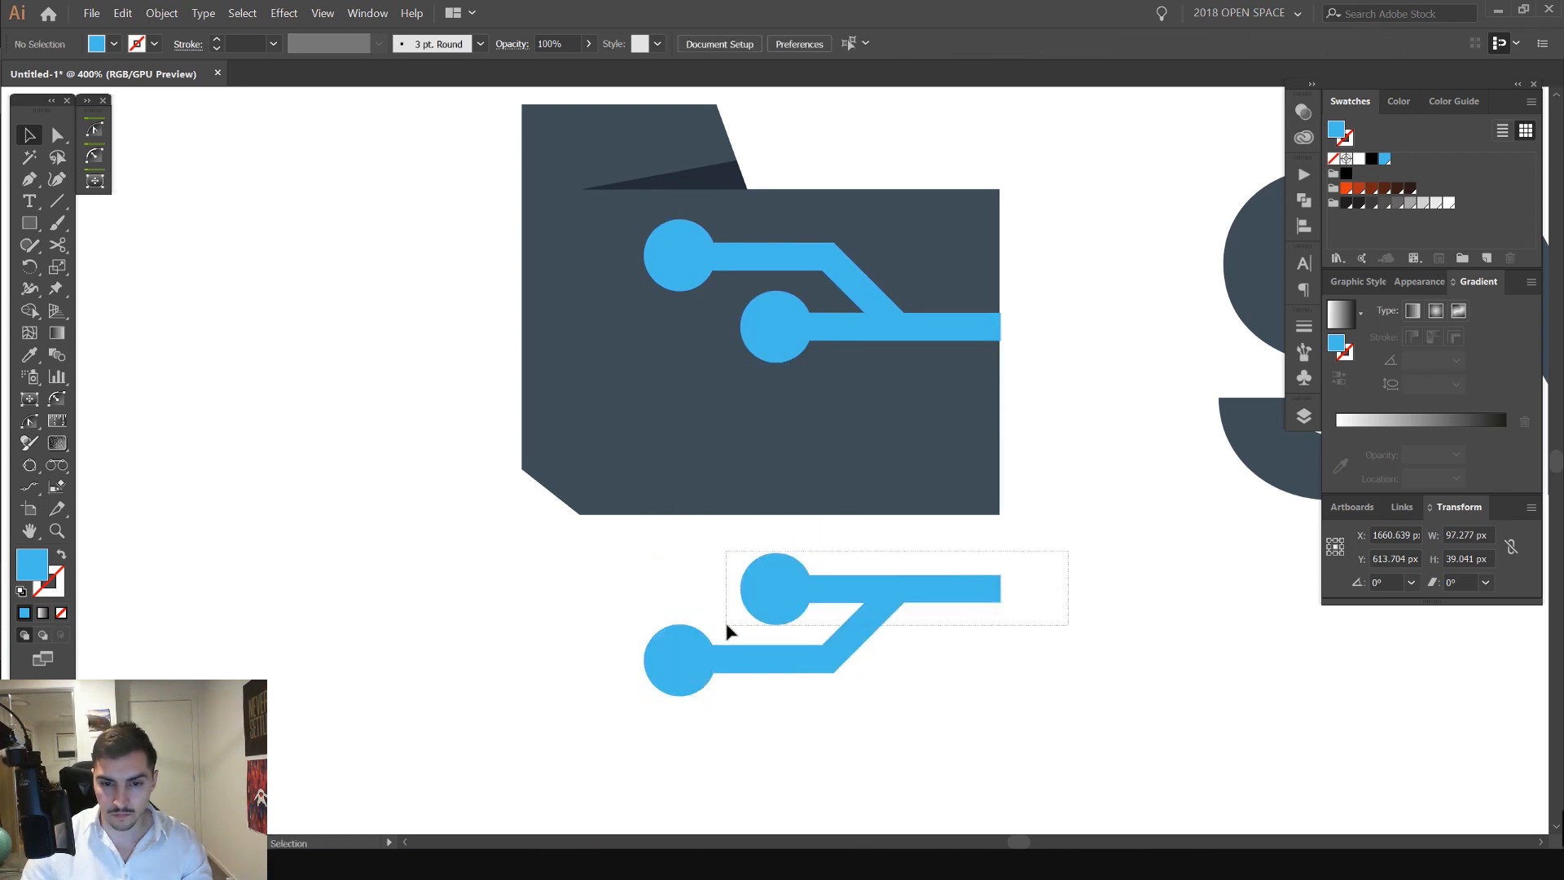
- Undo the duplicated and flipped branch so only the single branch remains on the folder
key(ctrl+z)
key(ctrl+z)
key(ctrl+z)
key(ctrl+z)
key(ctrl+z)
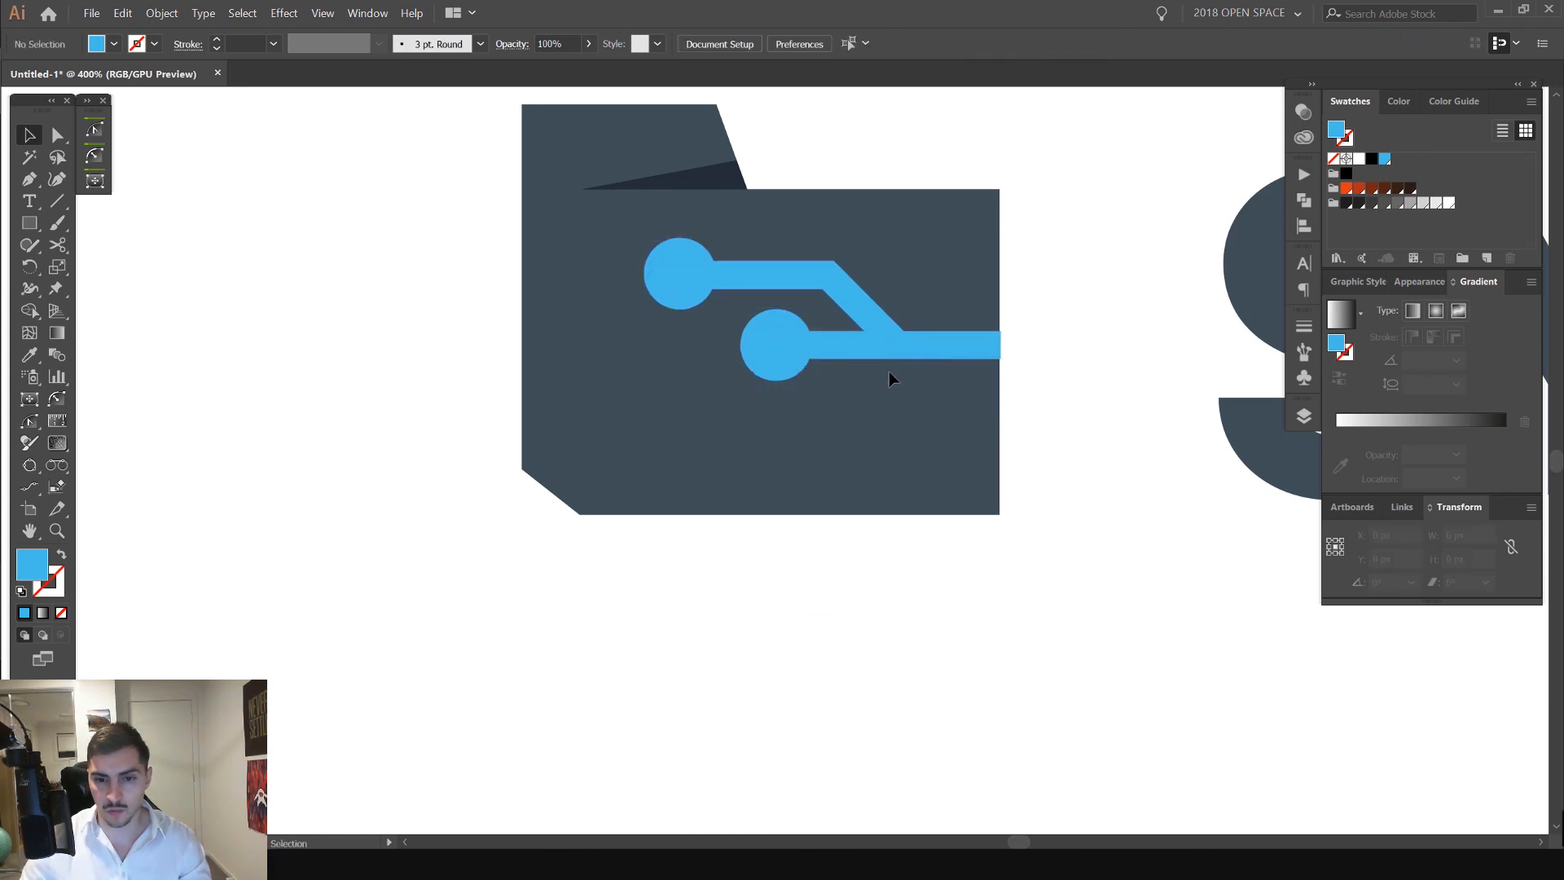
key(ctrl+z)
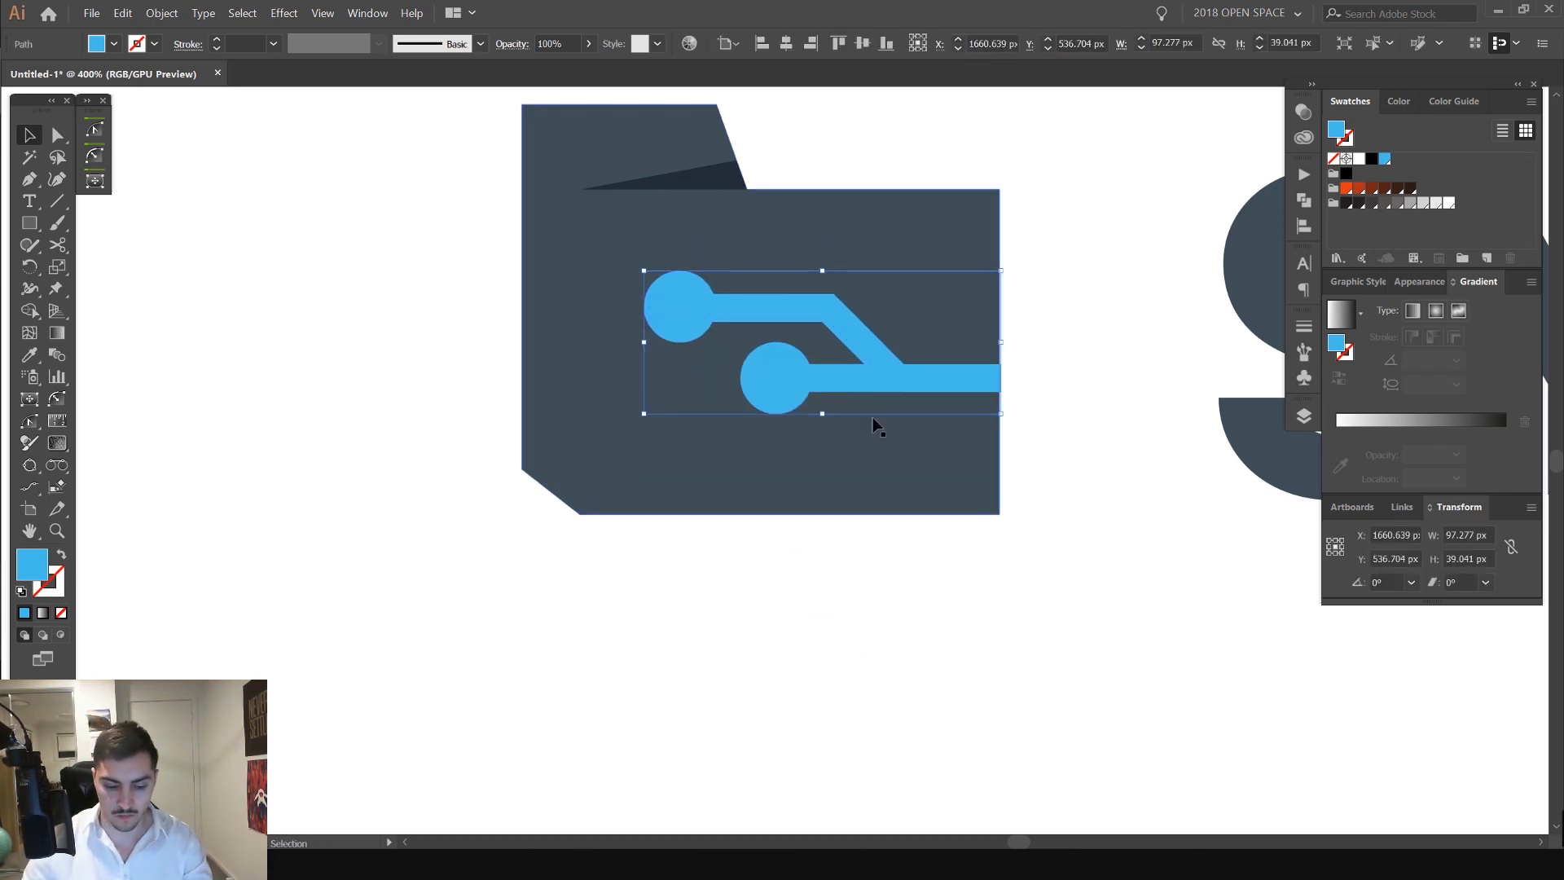
- Add a vertically flipped copy of the branch and overlap its central trace with the original's to form a three-node symbol
click(1531, 507)
click(1395, 559)
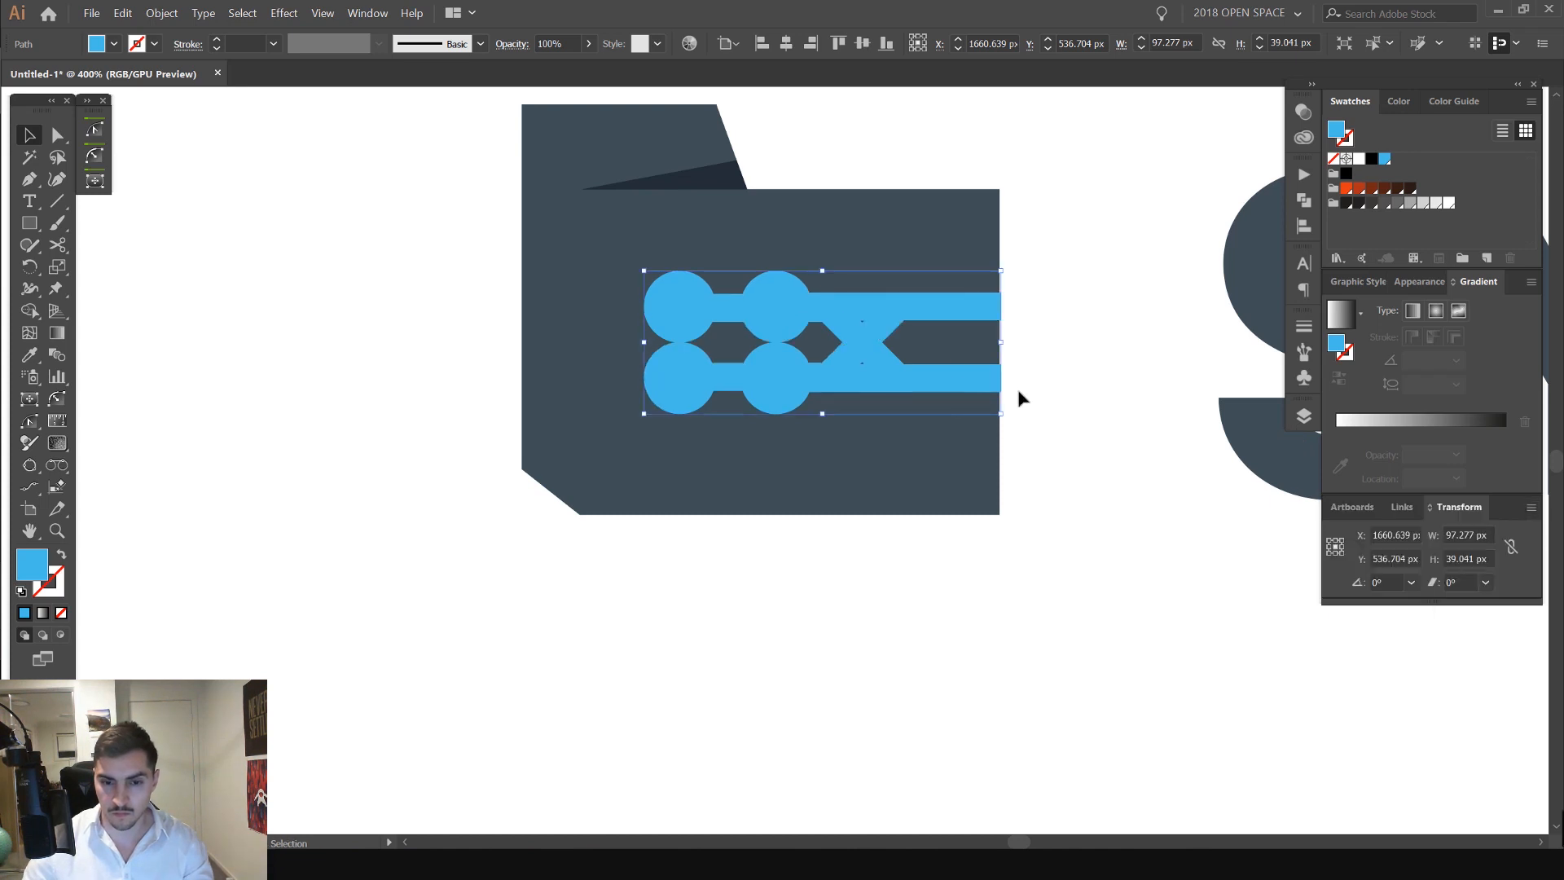
scroll(896, 315, up, 2)
drag(929, 314, 940, 422)
scroll(1083, 427, up, 2)
click(322, 13)
click(359, 528)
scroll(979, 478, up, 1)
scroll(1056, 359, down, 2)
click(1101, 371)
scroll(1103, 370, down, 3)
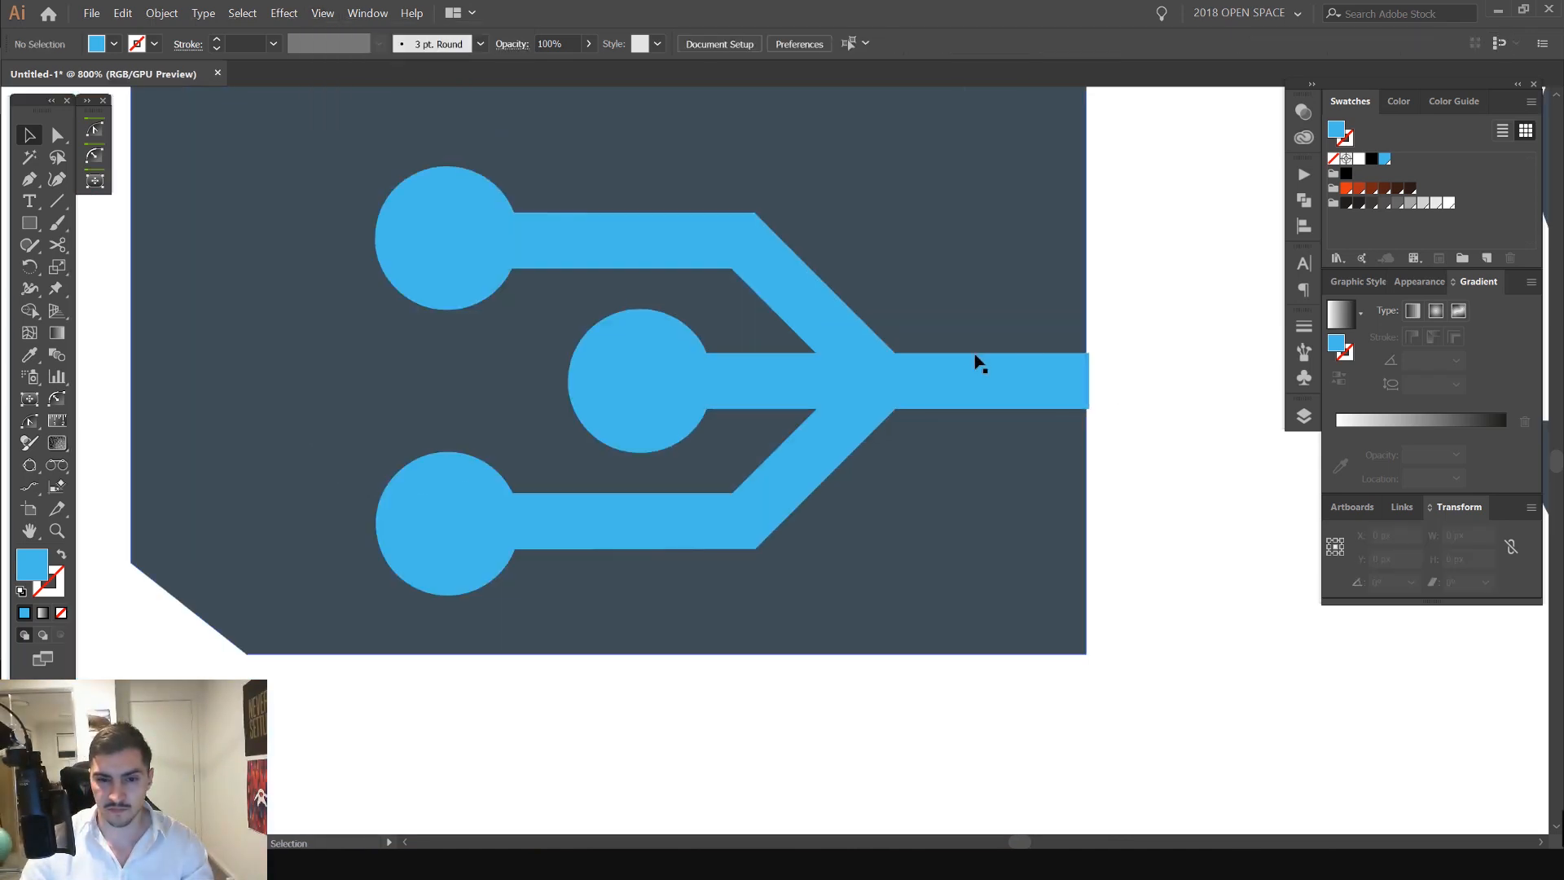
- Combine the two branch halves into one shape and set its end flush with the folder's right edge
click(961, 369)
click(826, 308)
click(862, 429)
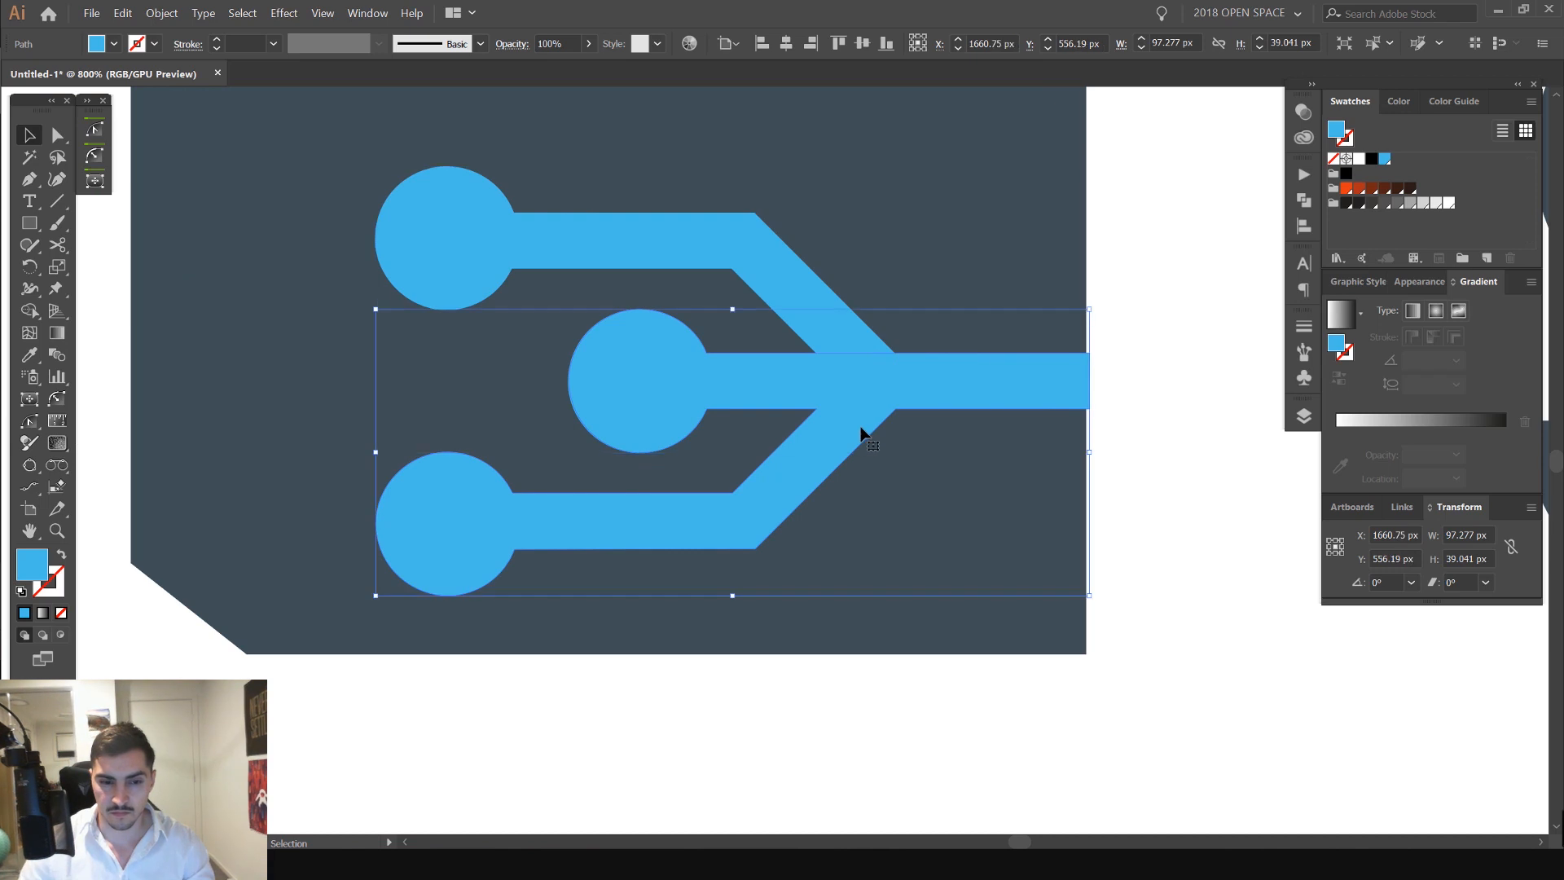
shift+click(821, 317)
scroll(1037, 363, up, 1)
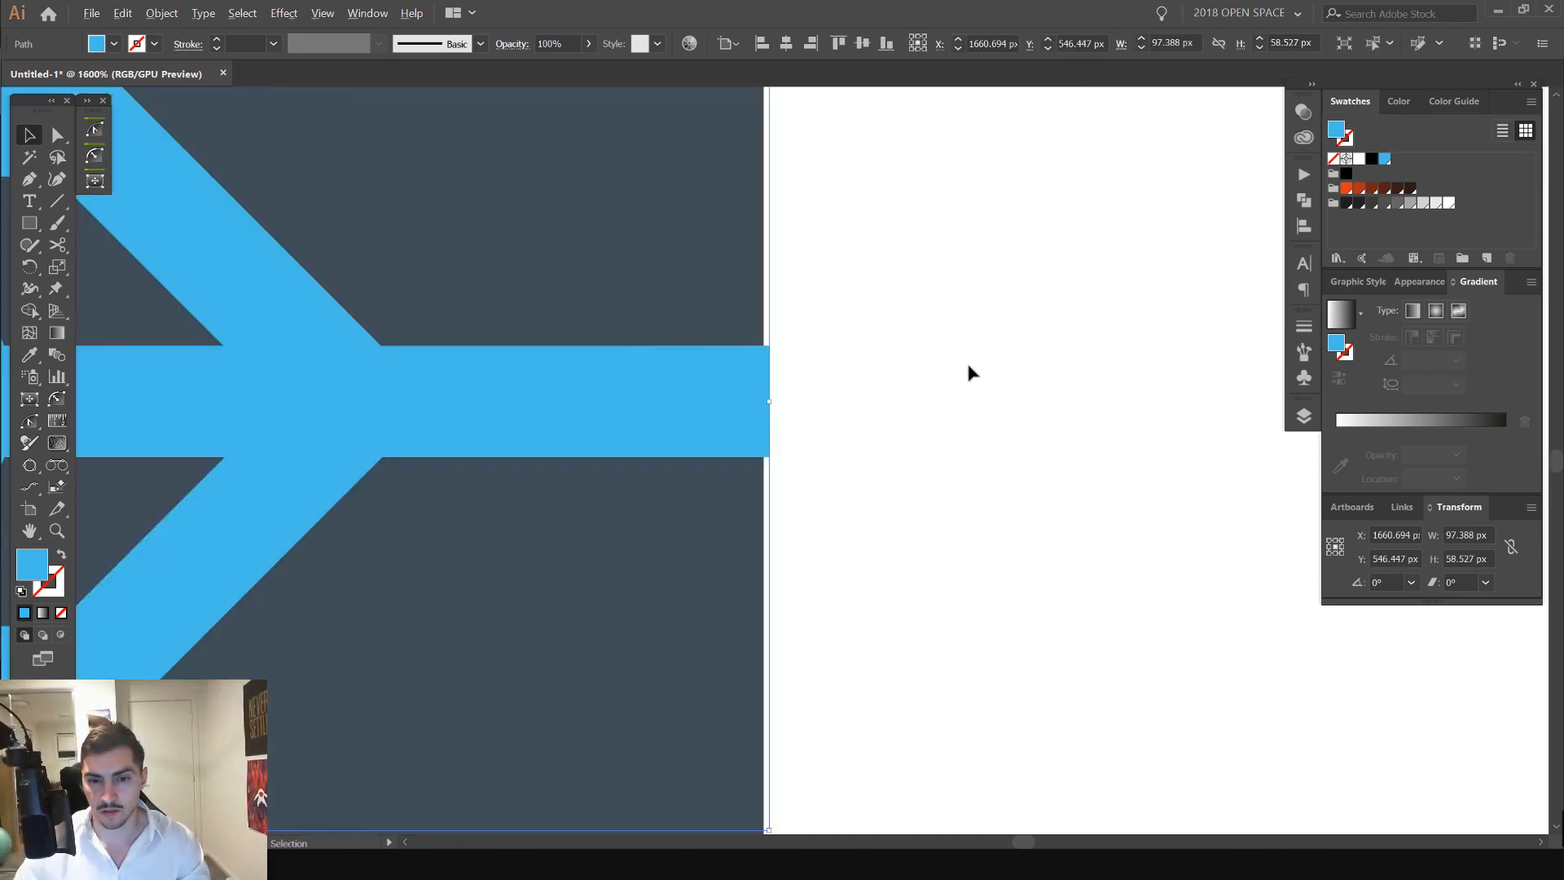
scroll(740, 383, up, 3)
drag(720, 340, 705, 341)
- Move the three-node circuit symbol slightly up within the folder body
scroll(849, 296, down, 8)
click(926, 261)
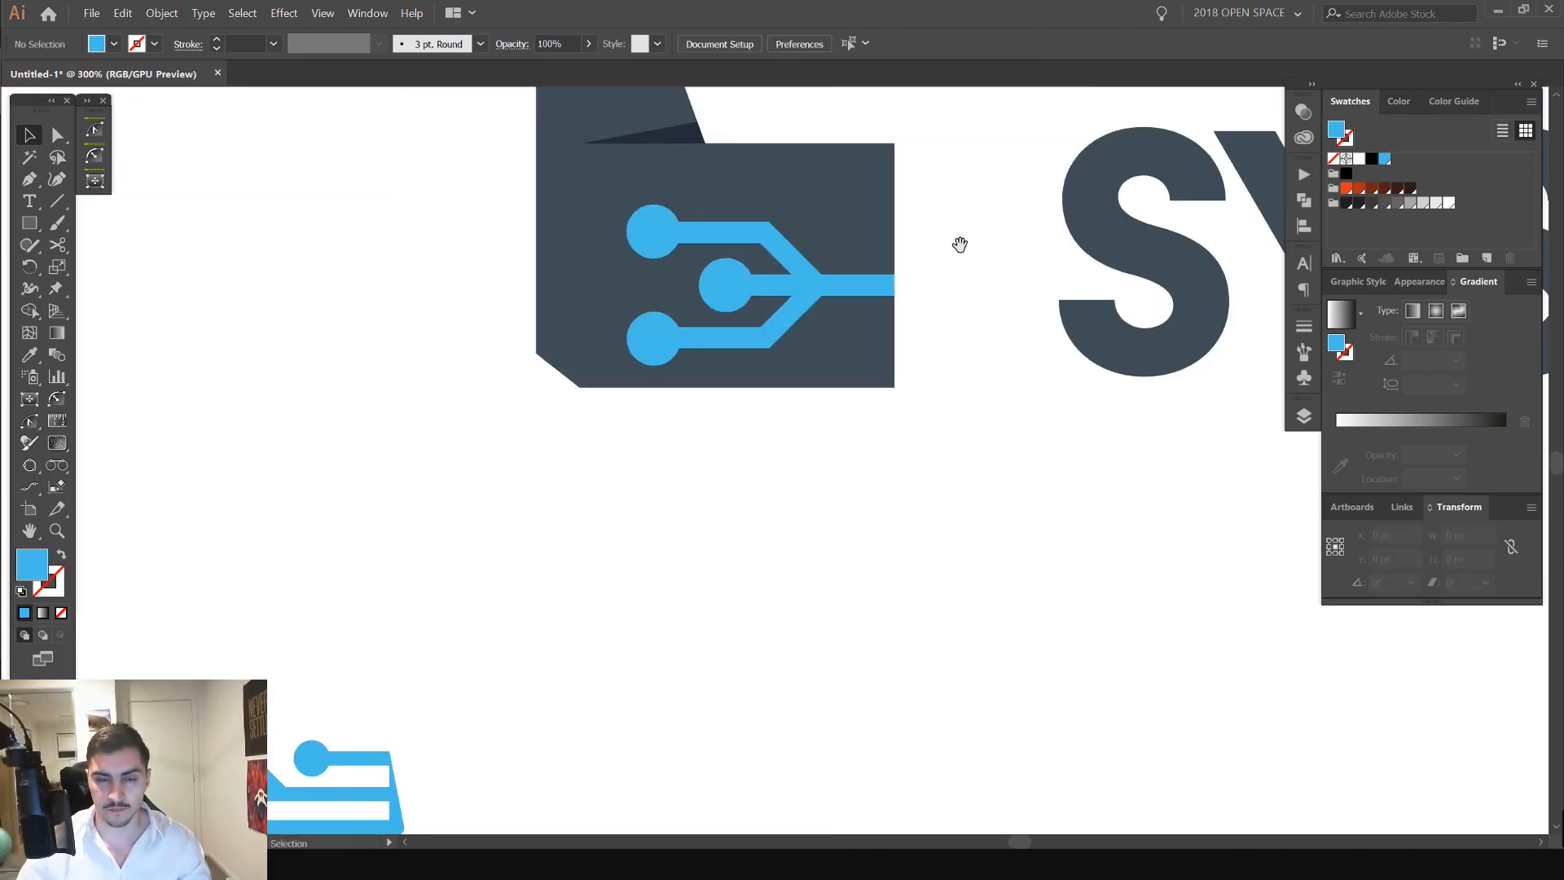
drag(960, 244, 938, 381)
scroll(805, 409, up, 1)
drag(762, 421, 762, 398)
click(958, 312)
scroll(959, 312, down, 4)
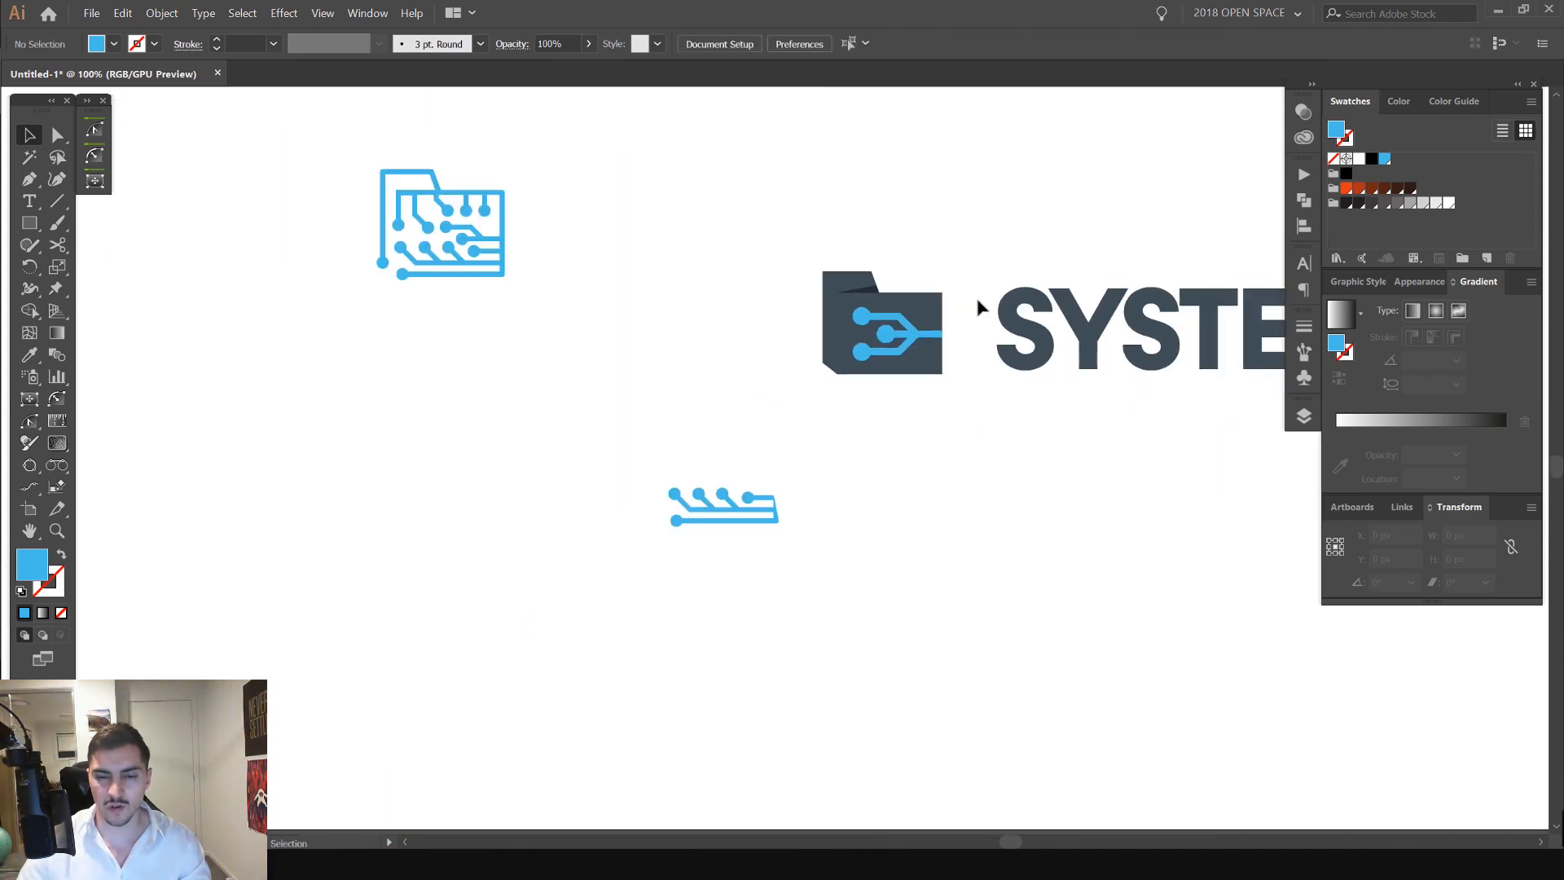
scroll(891, 336, up, 1)
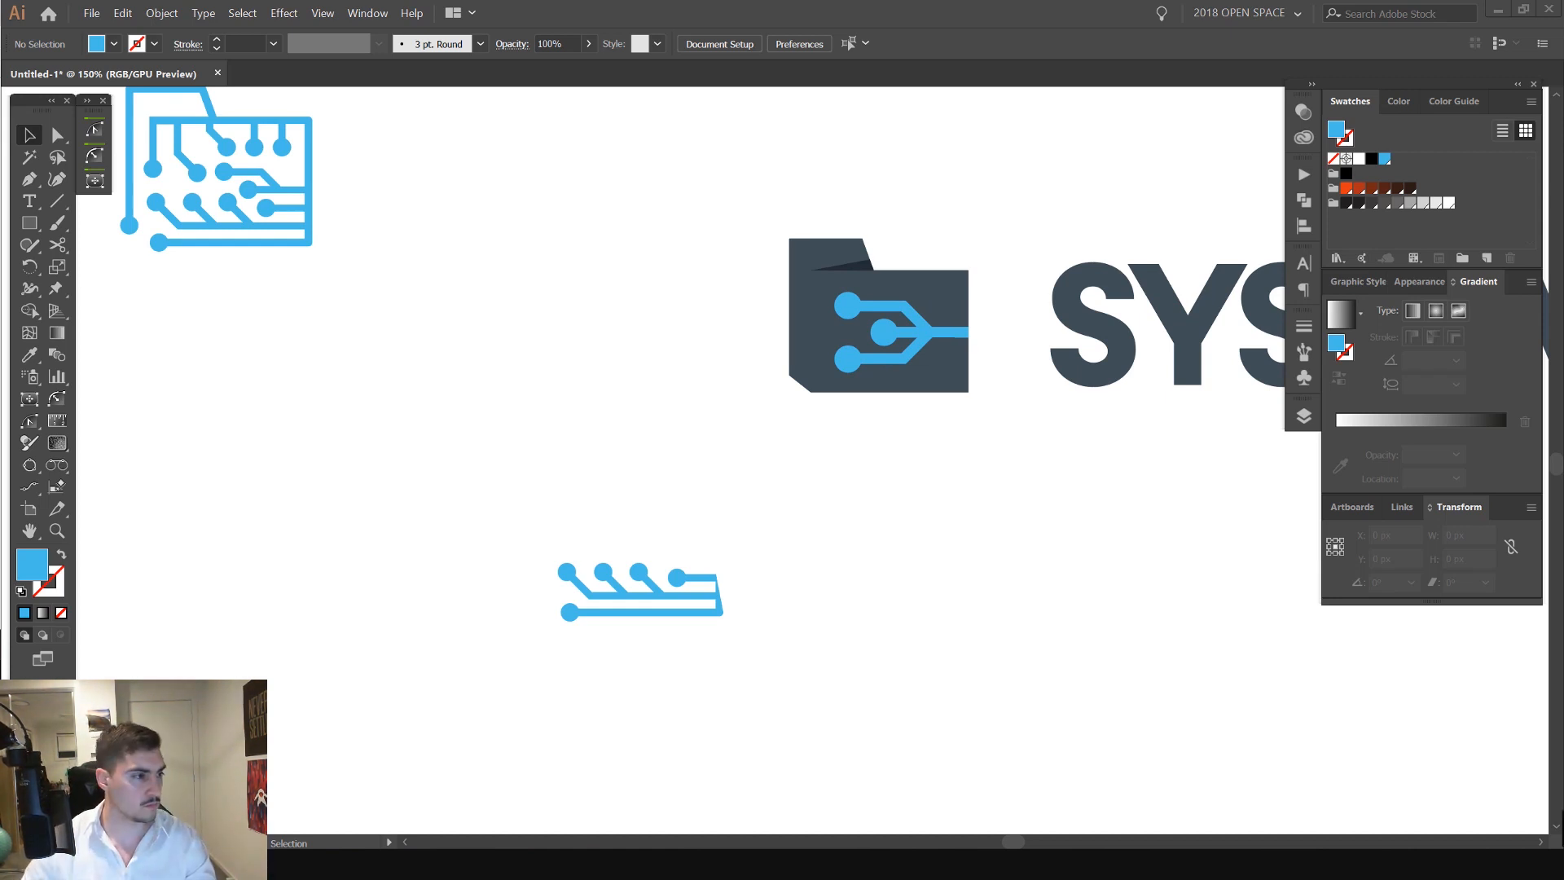
- Switch to the browser and examine the Flaticon USB symbol image for comparison with the circuit symbol
key(alt+Tab)
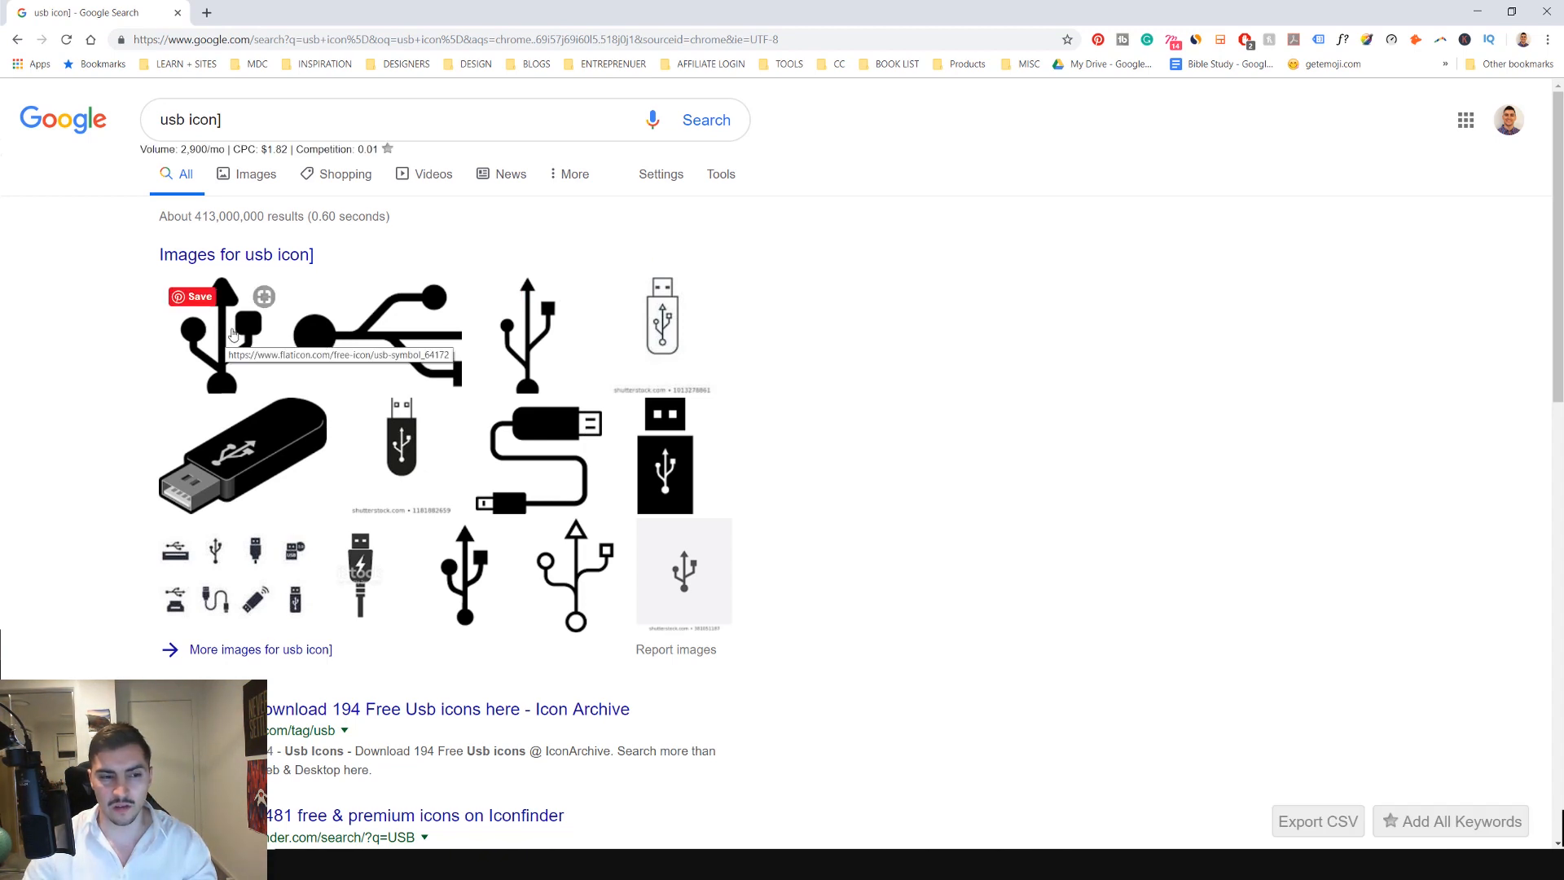
click(230, 338)
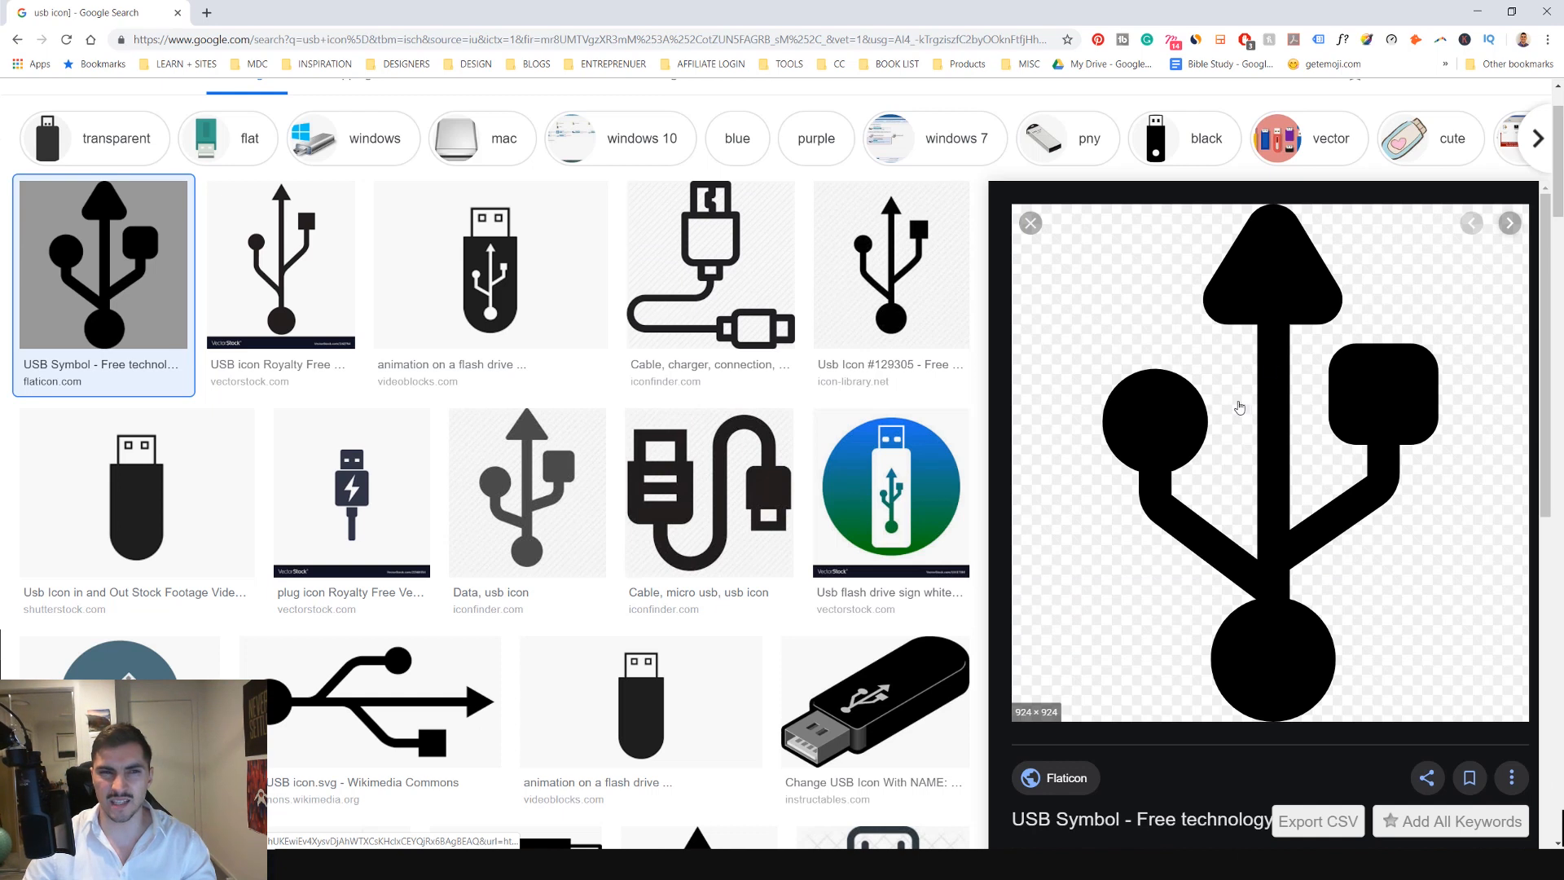
click(1478, 11)
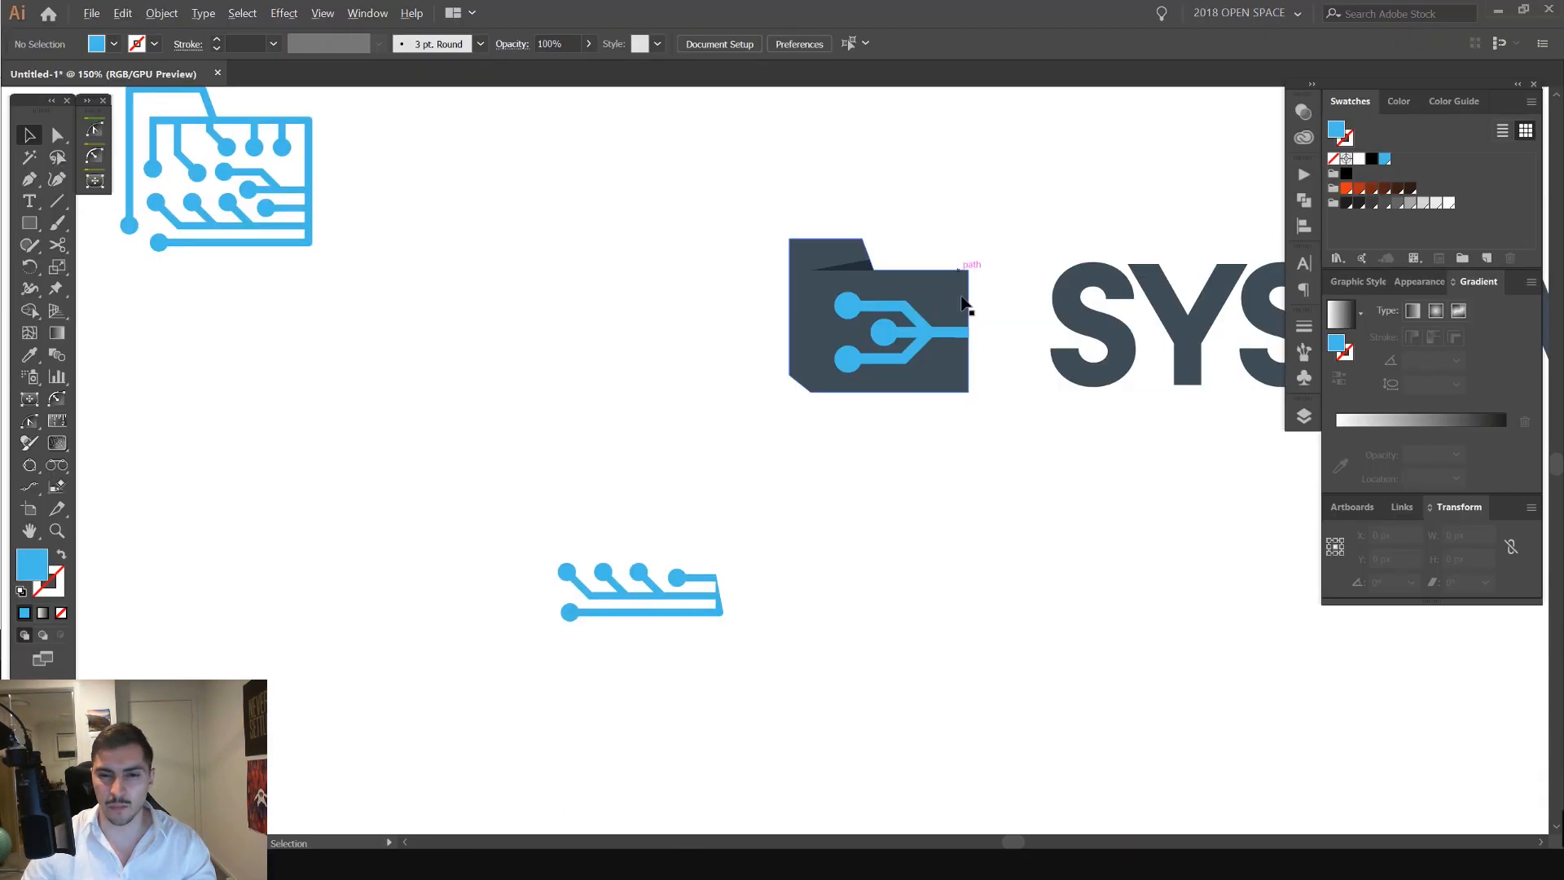
- Try resizing the three-node circuit symbol on the folder
scroll(961, 295, up, 3)
click(803, 329)
drag(615, 393, 716, 393)
key(ctrl+z)
click(774, 333)
drag(977, 336, 1010, 326)
scroll(1007, 323, down, 3)
key(ctrl+z)
key(ctrl+z)
- Move the leftover circuit traces away from the folder icon to below the original blue circuit icon
click(1057, 248)
scroll(1048, 247, down, 2)
scroll(1039, 251, up, 2)
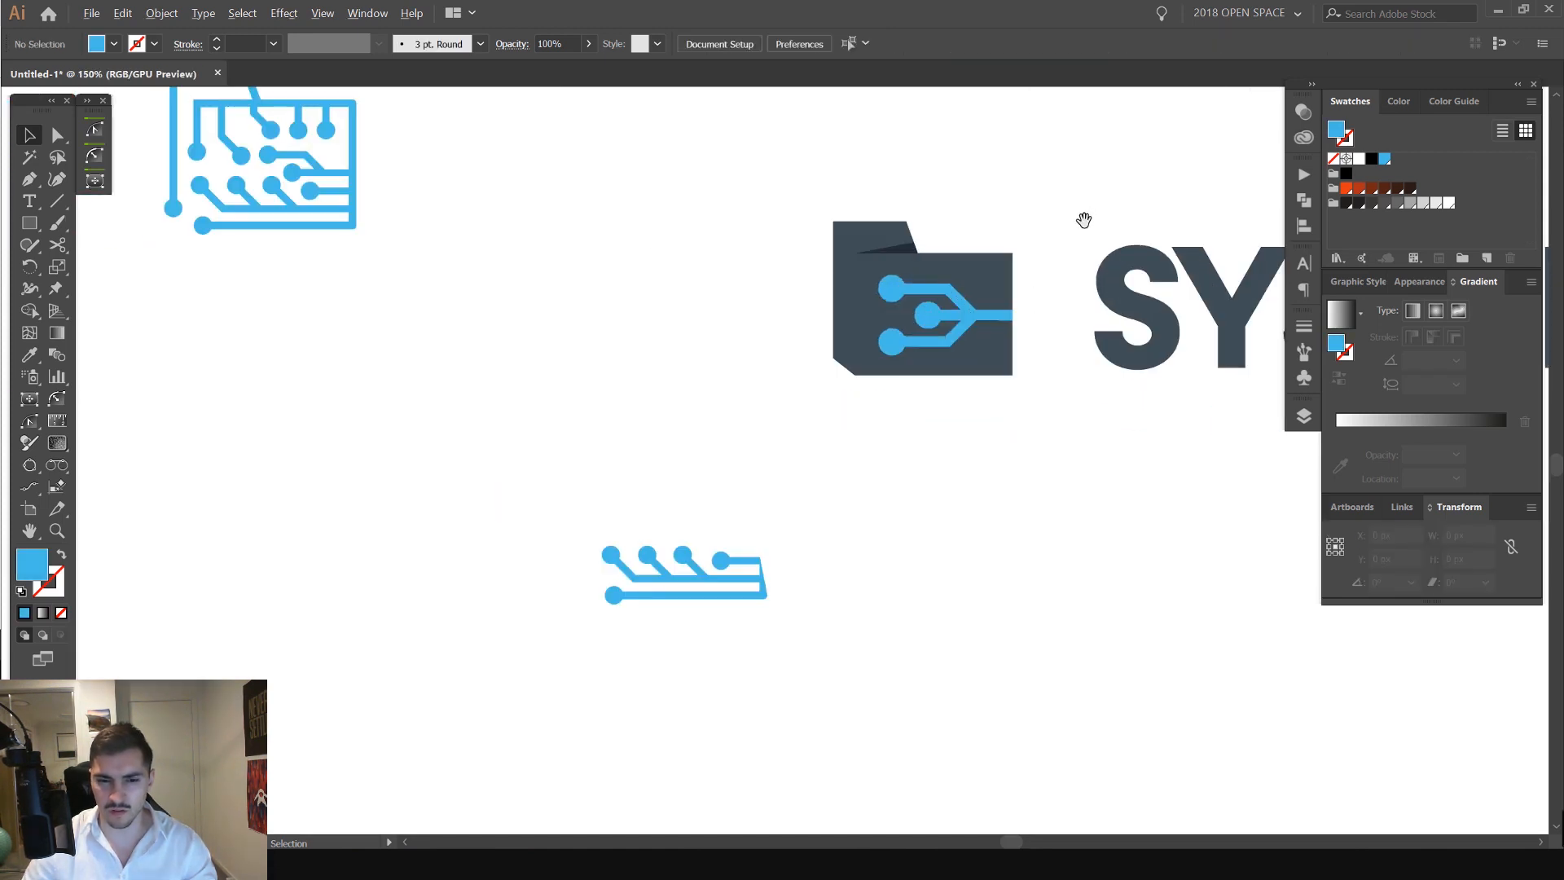
drag(1083, 220, 884, 314)
scroll(657, 484, down, 2)
drag(574, 566, 339, 469)
click(616, 380)
key(Tab)
scroll(698, 431, up, 1)
scroll(698, 431, up, 2)
key(Tab)
- Apply the tab wedge's dark Multiply shadow appearance to the circuit symbol with the Eyedropper
click(662, 403)
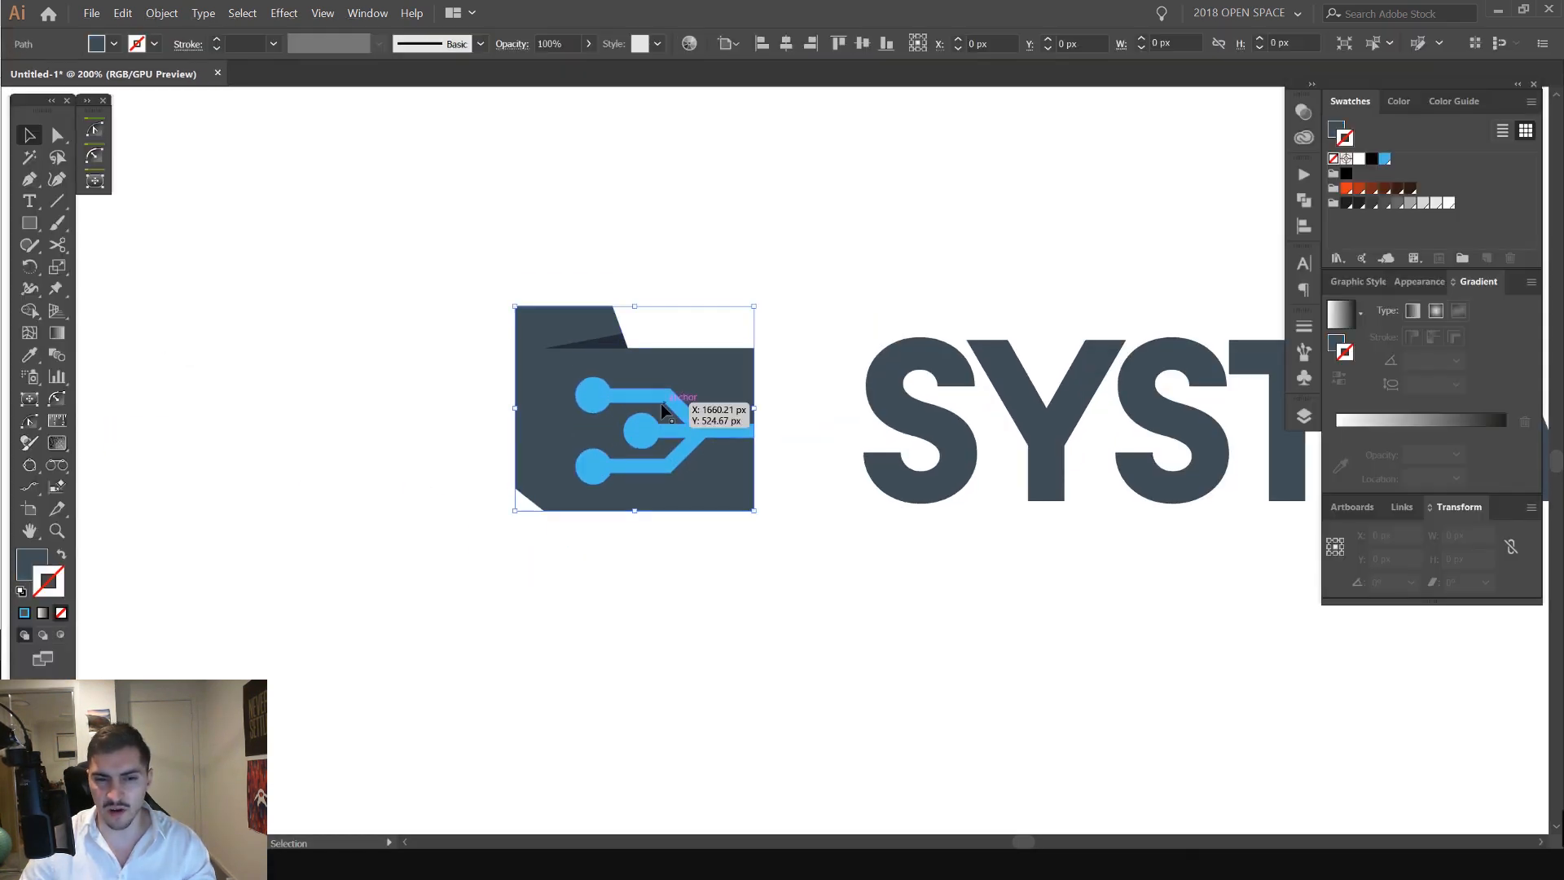
scroll(647, 374, up, 1)
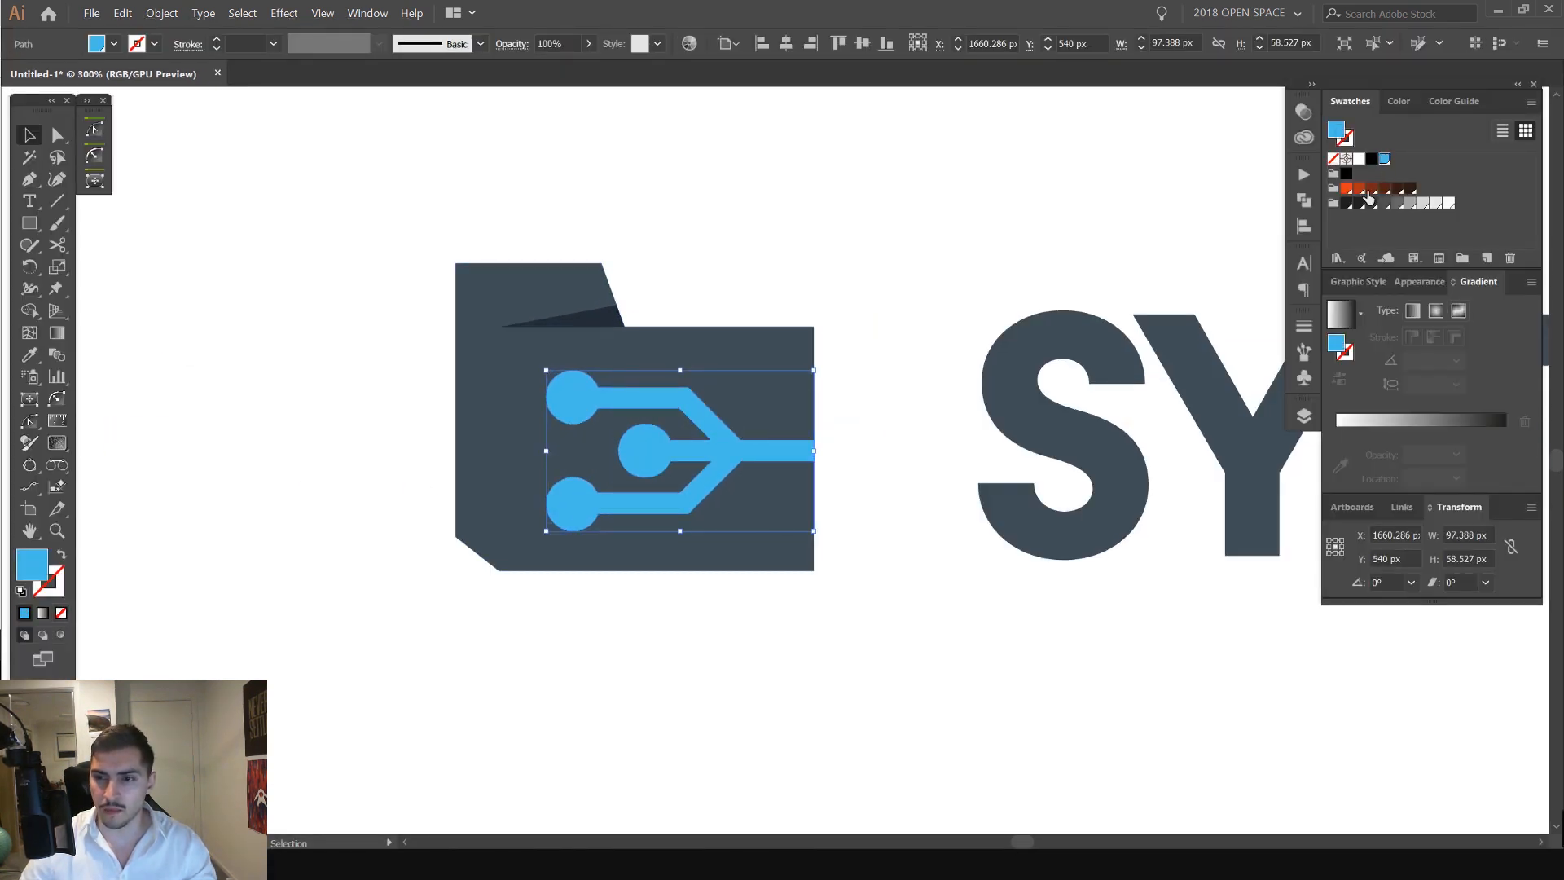
key(i)
click(598, 317)
key(v)
click(745, 252)
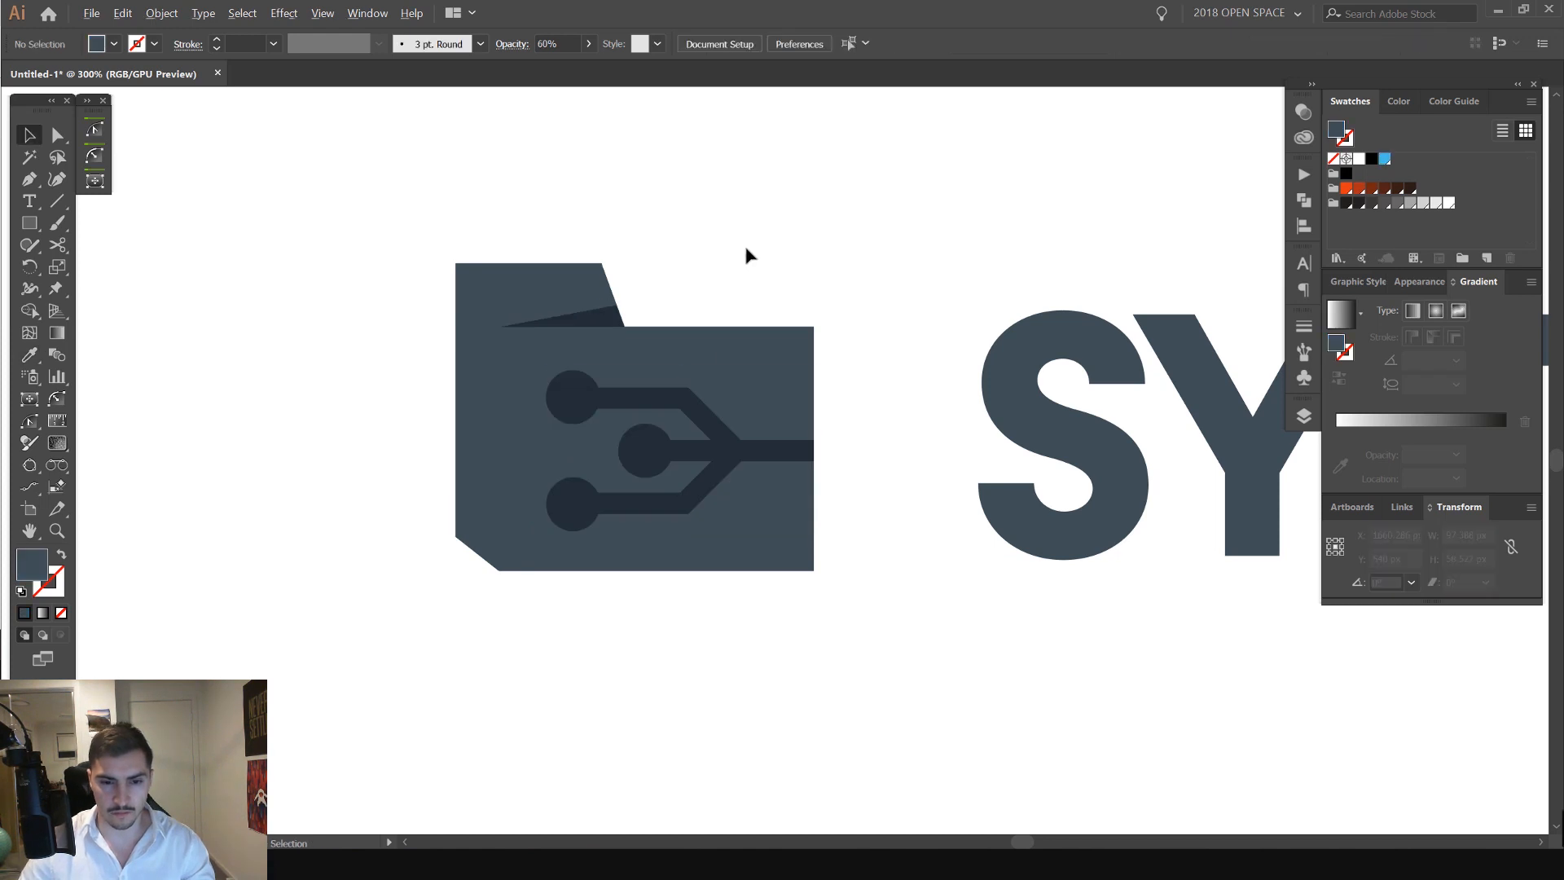
scroll(744, 248, down, 3)
scroll(782, 233, up, 3)
- Try sampling another appearance for the circuit symbol with the Eyedropper
click(603, 423)
key(i)
click(689, 268)
key(c)
key(v)
key(ctrl+z)
- Fill the circuit symbol with white, using Normal blending at 100% opacity
click(1304, 112)
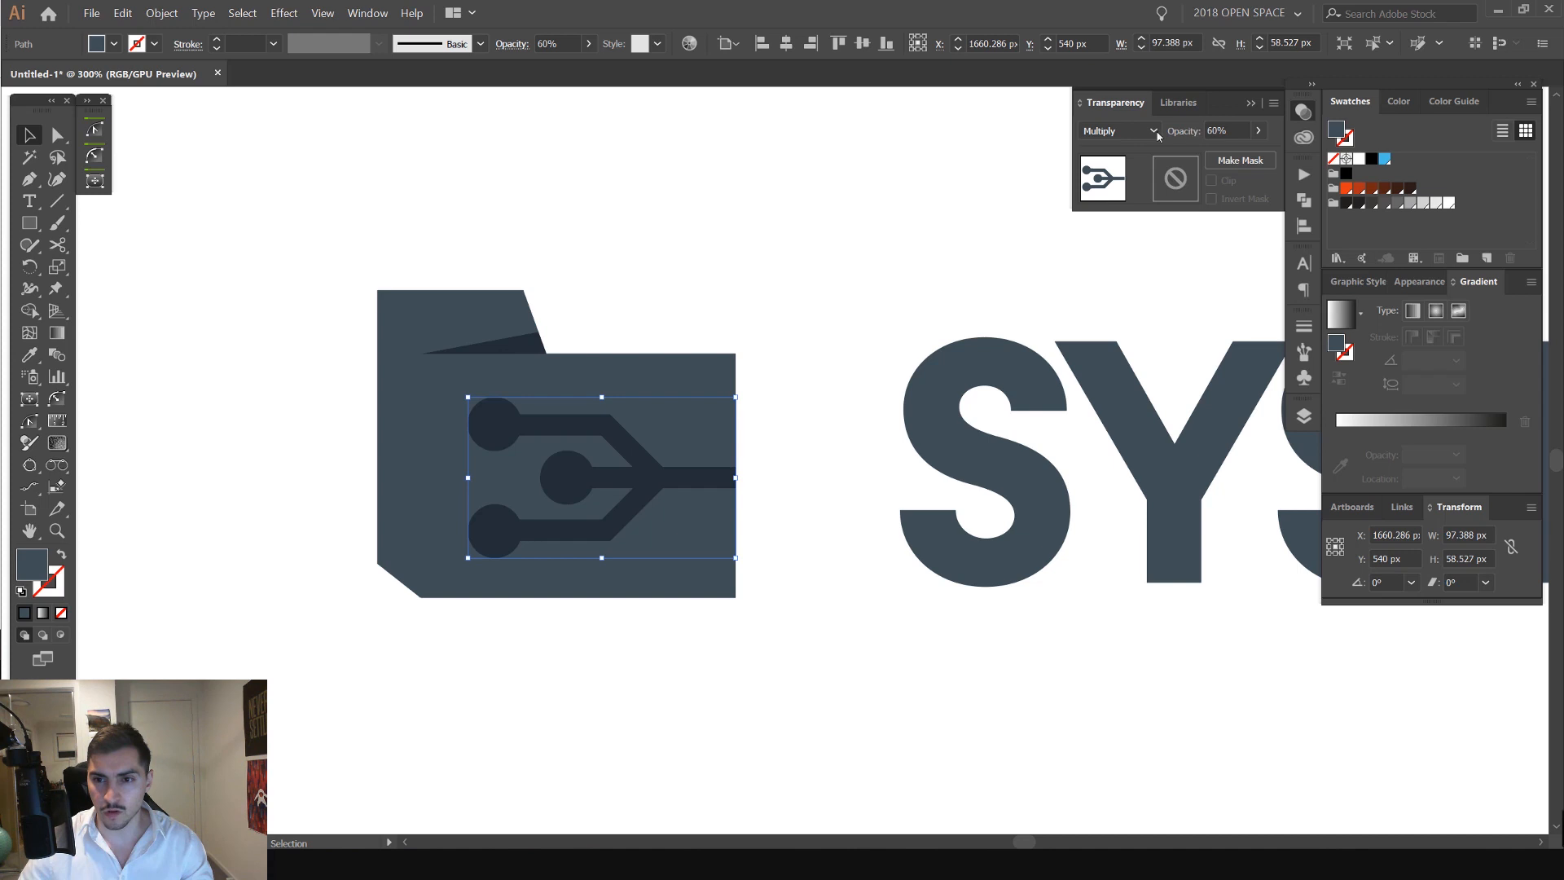
scroll(1248, 132, up, 3)
click(1358, 159)
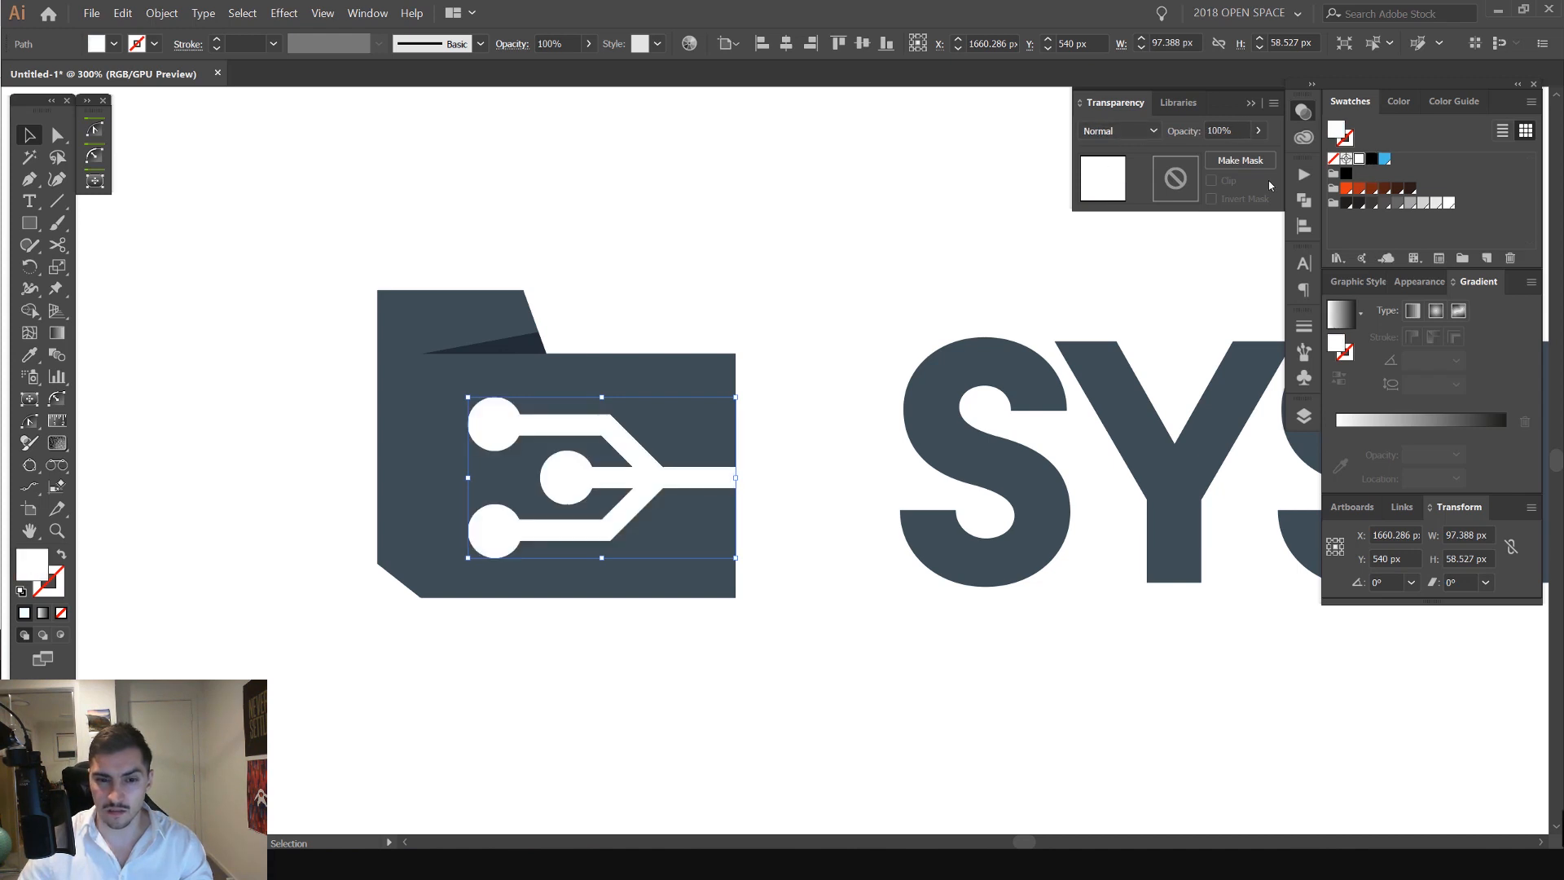
- Move the folder icon closer to the SYSTEM32 wordmark and line up their bottom edges
scroll(824, 237, down, 4)
drag(825, 237, 807, 304)
scroll(581, 372, up, 3)
scroll(792, 284, up, 1)
drag(852, 256, 621, 308)
drag(575, 324, 847, 325)
key(ctrl+z)
click(649, 202)
scroll(644, 205, down, 2)
drag(649, 202, 445, 489)
drag(631, 262, 632, 263)
click(692, 203)
- Hide the panels and move the complete new logo slightly farther down beneath the original logo
scroll(709, 193, down, 2)
drag(714, 189, 530, 354)
scroll(524, 355, up, 1)
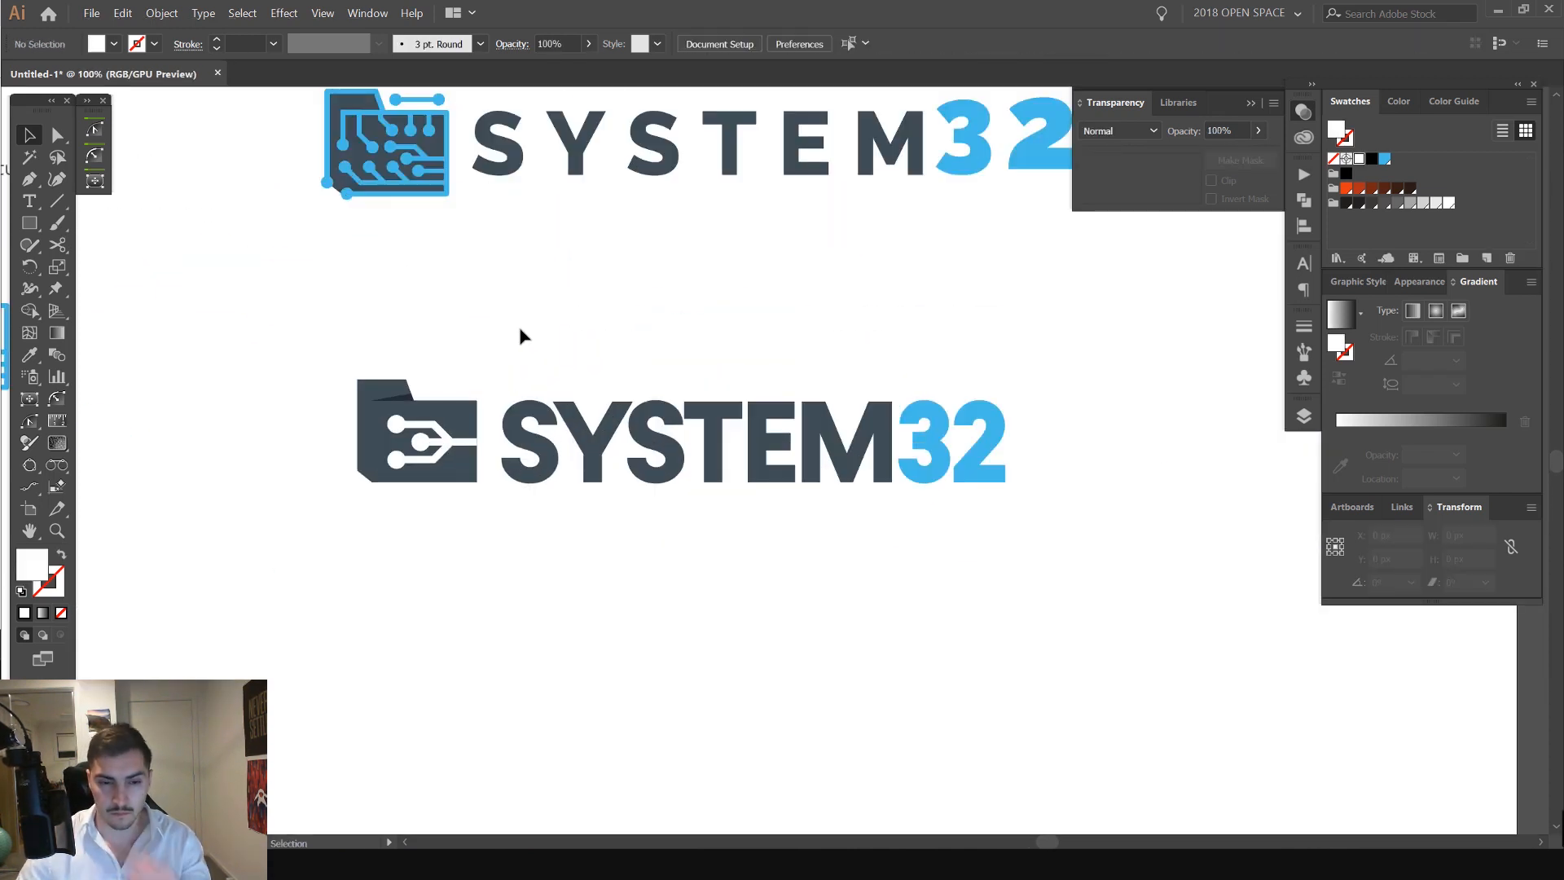
scroll(1043, 322, down, 1)
key(Tab)
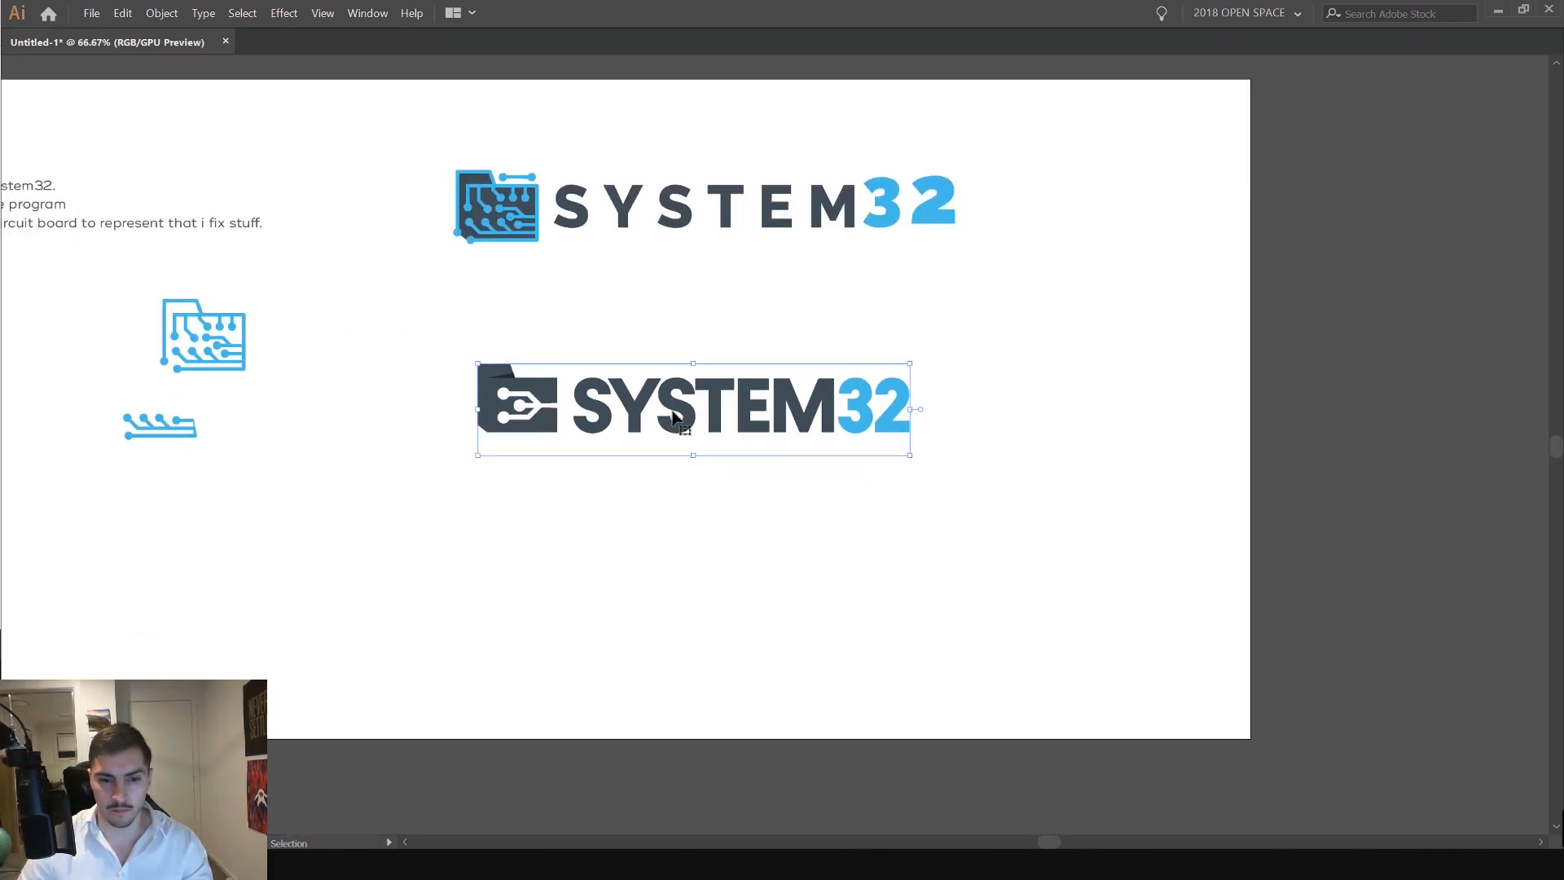
drag(673, 411, 673, 441)
click(836, 345)
scroll(752, 353, up, 2)
drag(753, 352, 880, 291)
scroll(982, 277, down, 1)
drag(970, 269, 883, 278)
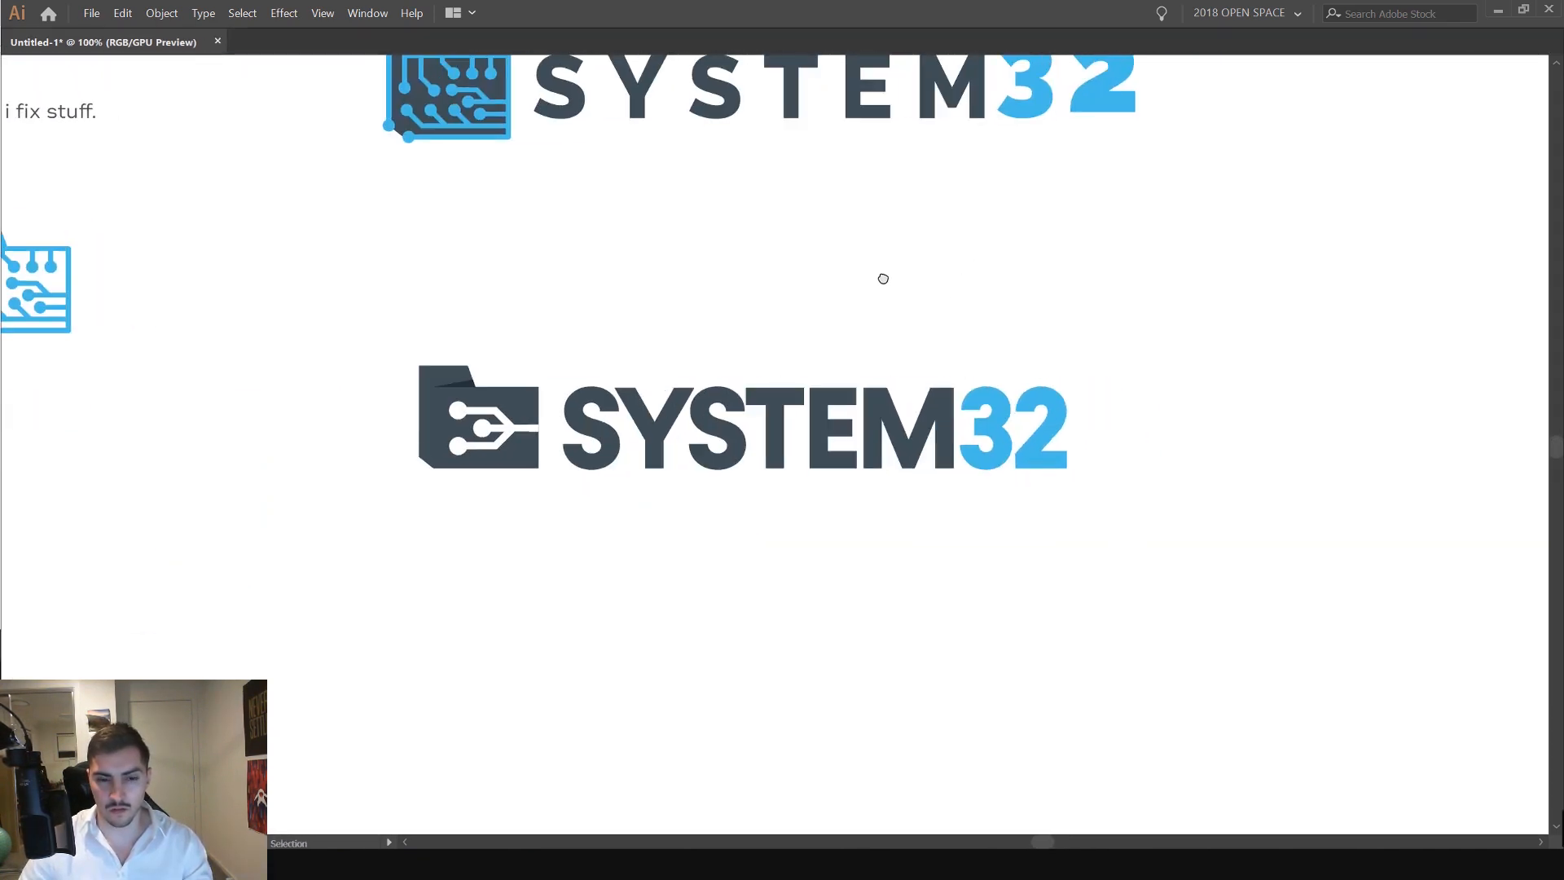